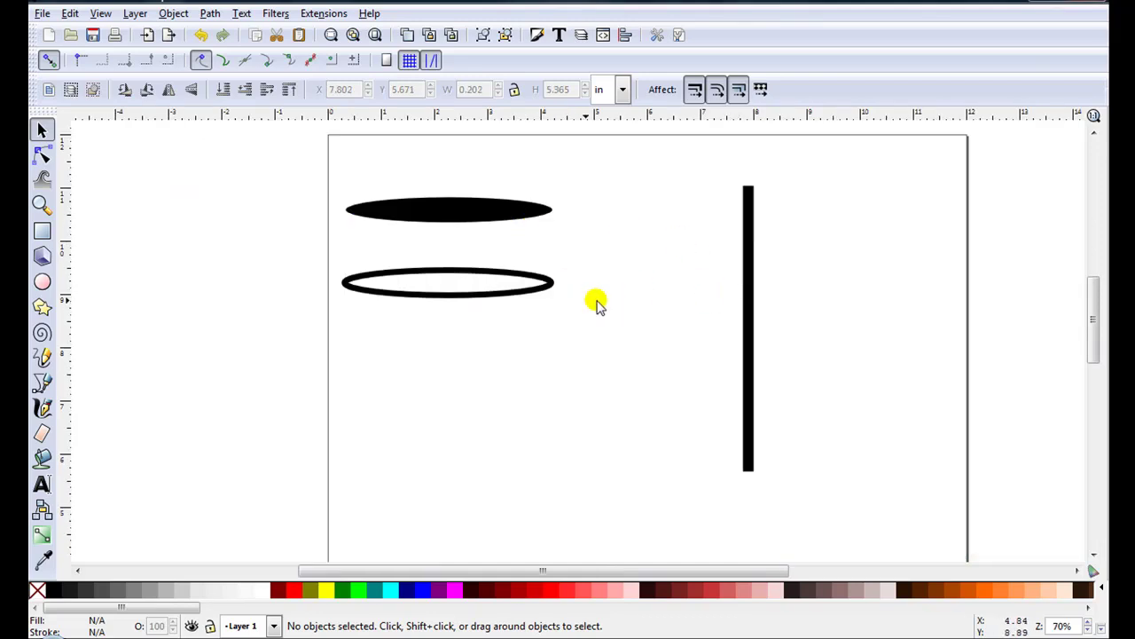
# Open the Transform rotation settings for the vertical bar and clear the dialog off the bar
pyautogui.click(750, 263)
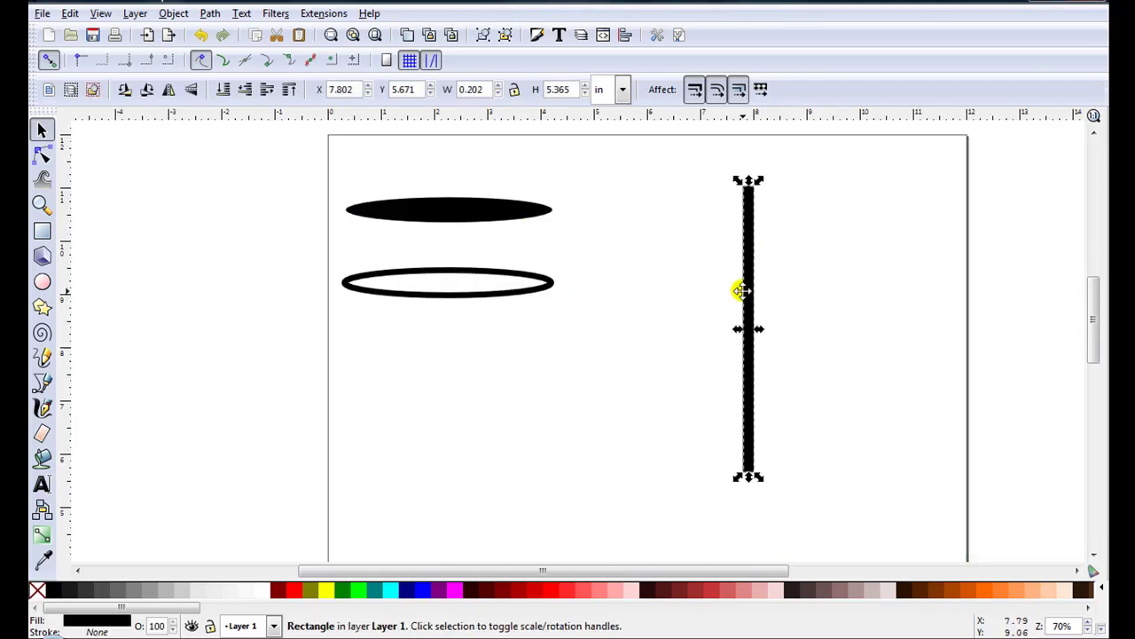
pyautogui.click(175, 14)
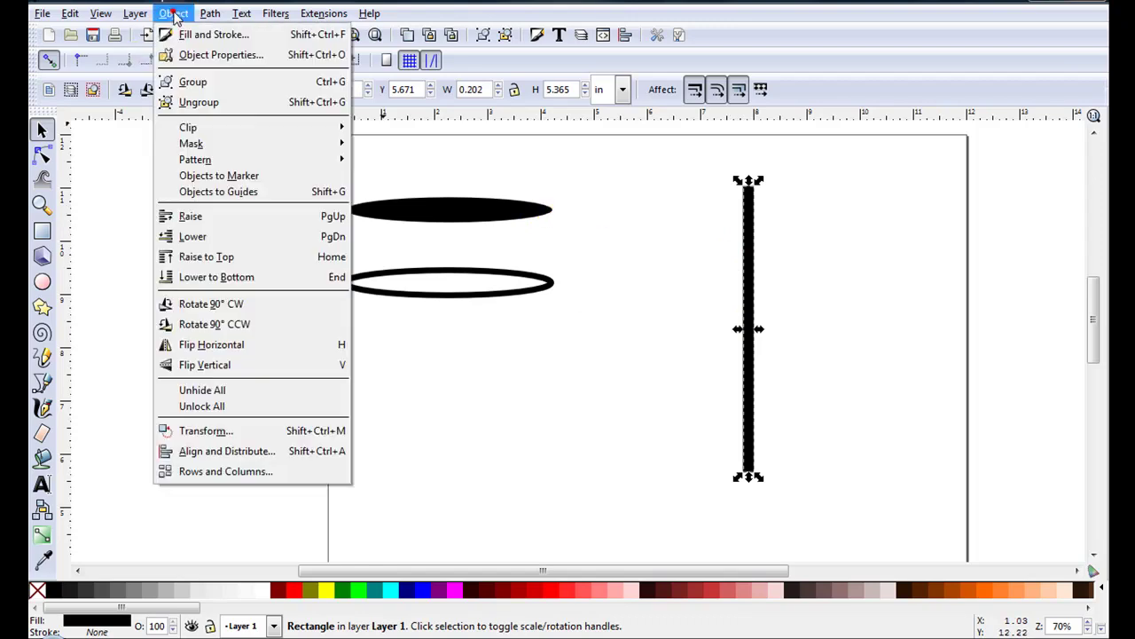
pyautogui.click(272, 432)
pyautogui.moveTo(922, 3); pyautogui.dragTo(873, 67)
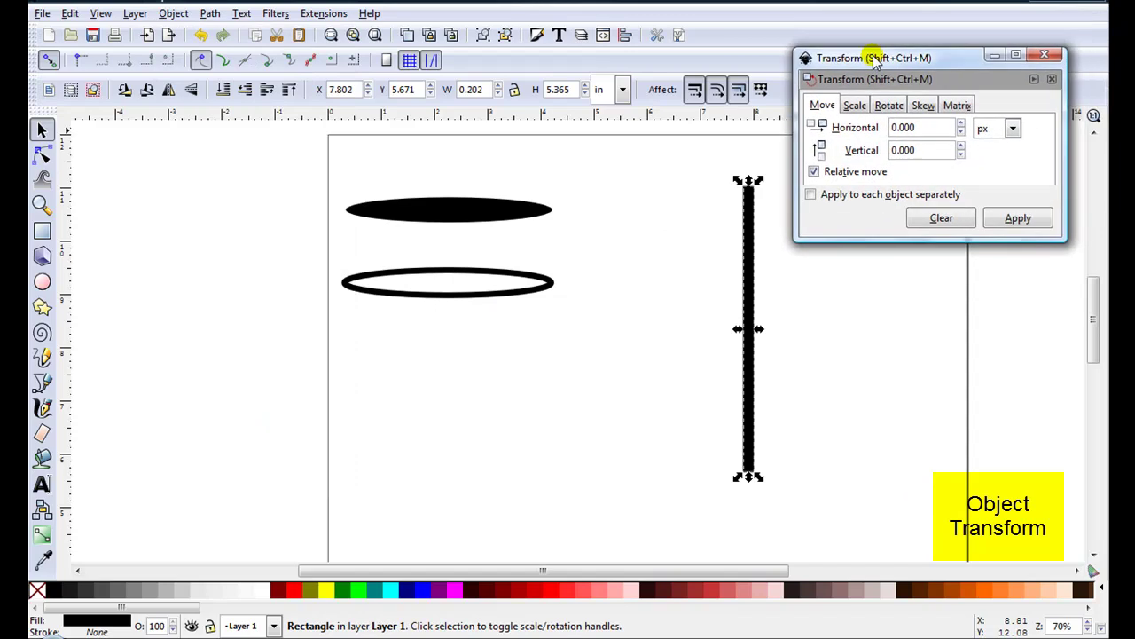
pyautogui.click(899, 105)
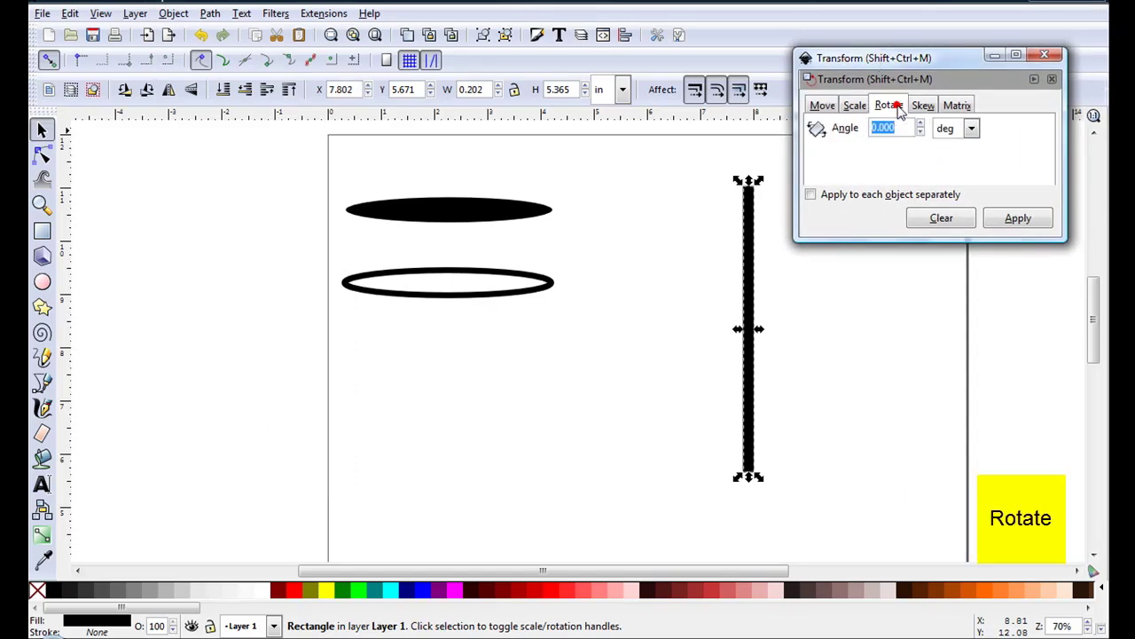
# Duplicate the vertical bar and rotate the copy by 30 degrees
pyautogui.click(899, 130)
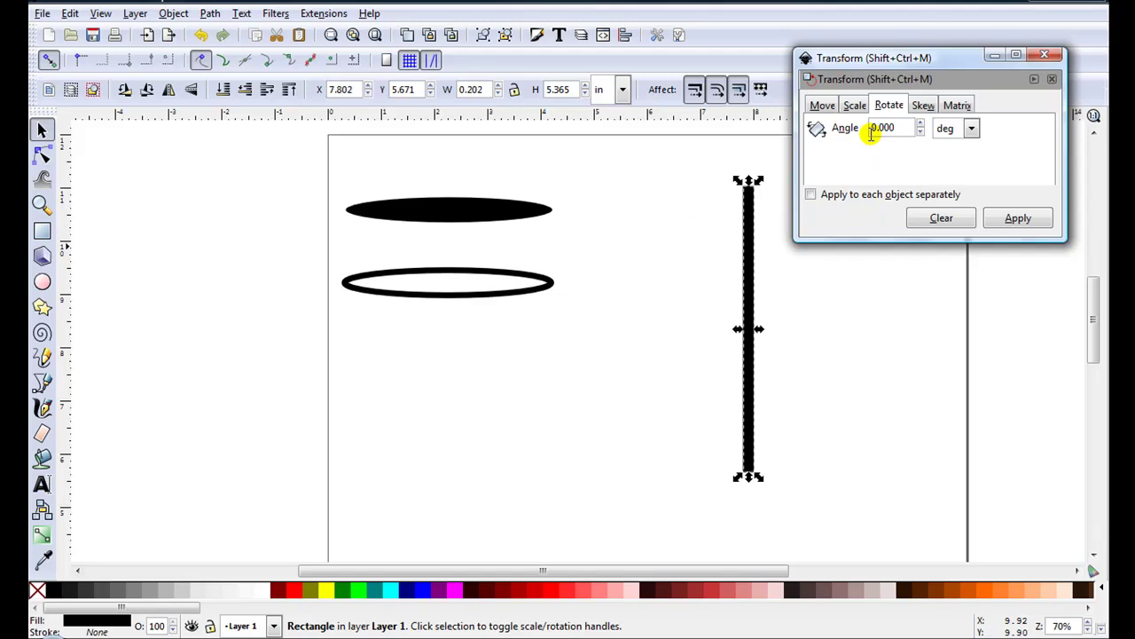
pyautogui.click(948, 218)
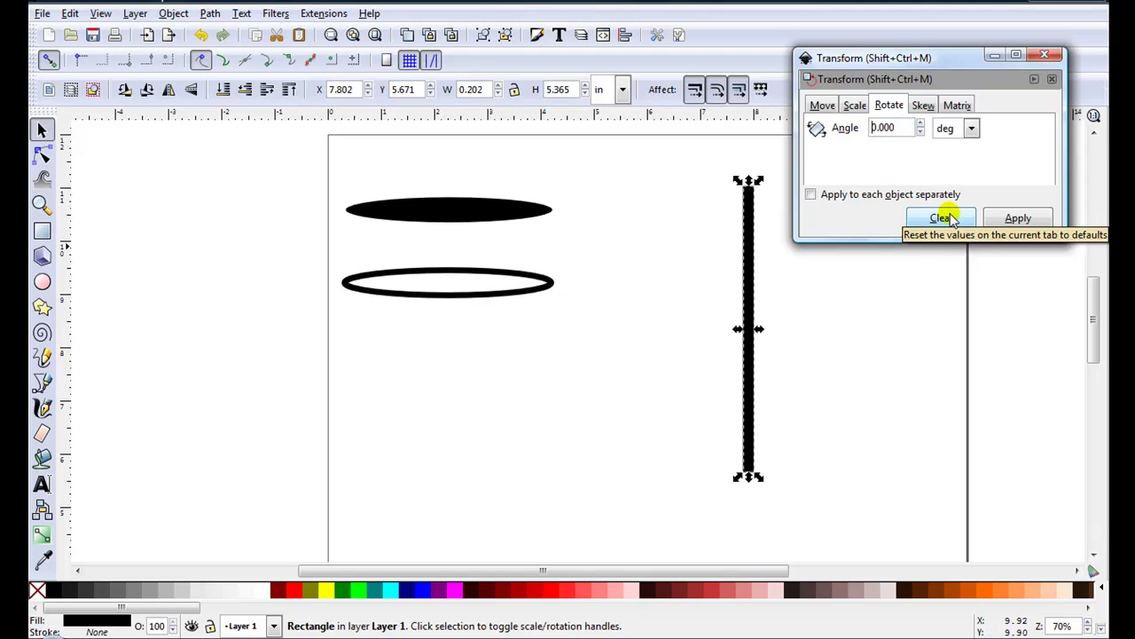
pyautogui.write('3')
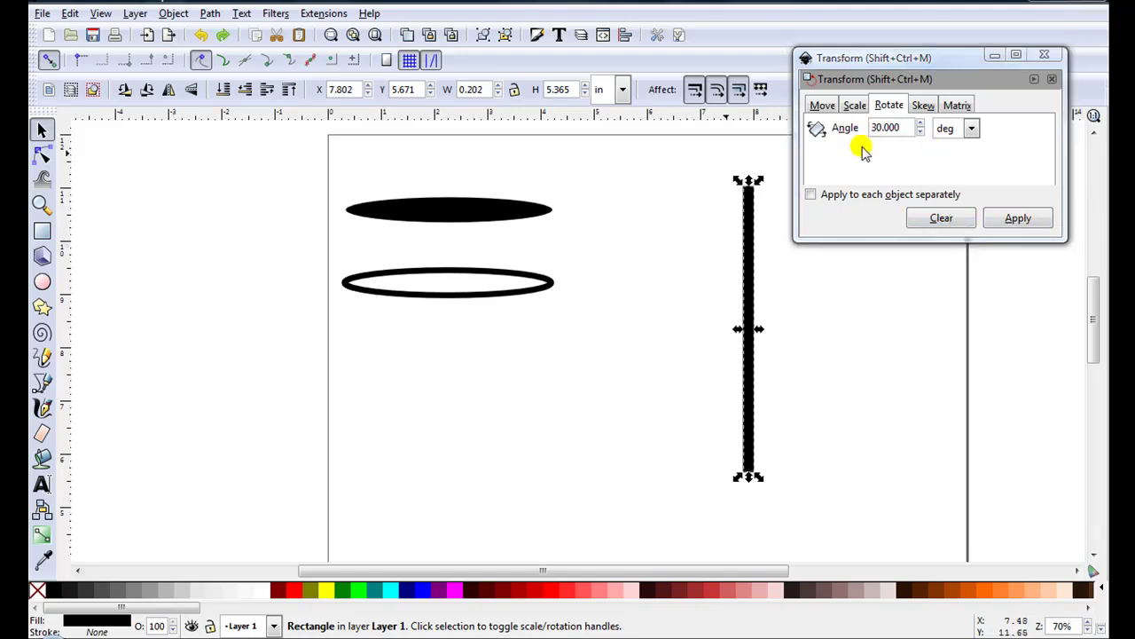
pyautogui.click(407, 35)
pyautogui.click(995, 223)
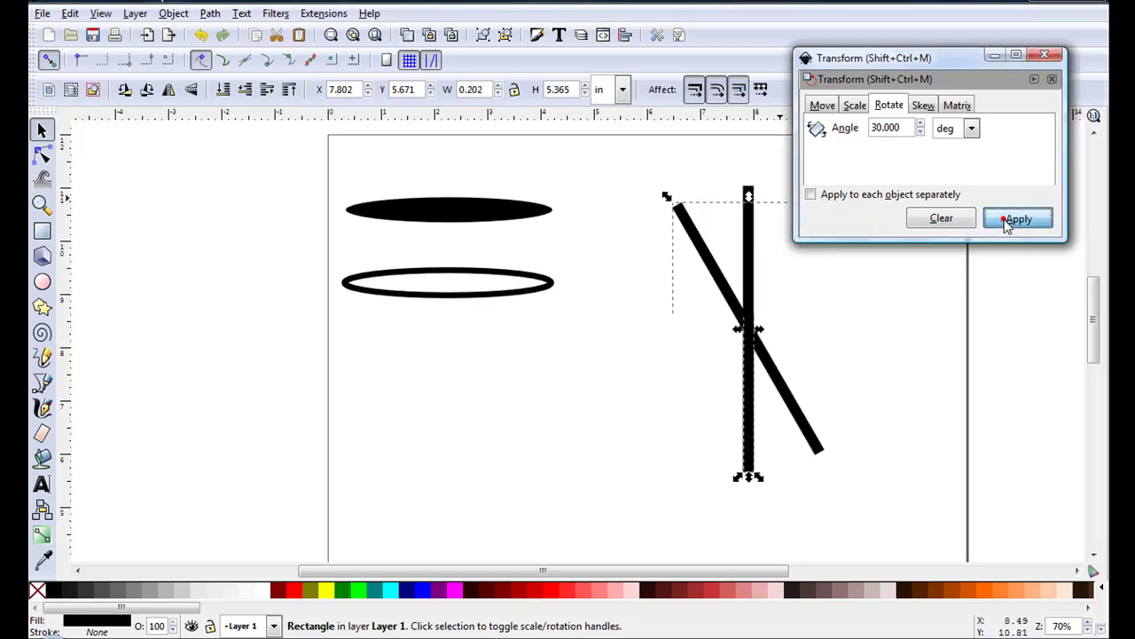
# Try moving the rotated bar's rotation centre from the crossing point to just outside the right edge of its bounding box
pyautogui.scroll(4, 767, 346)
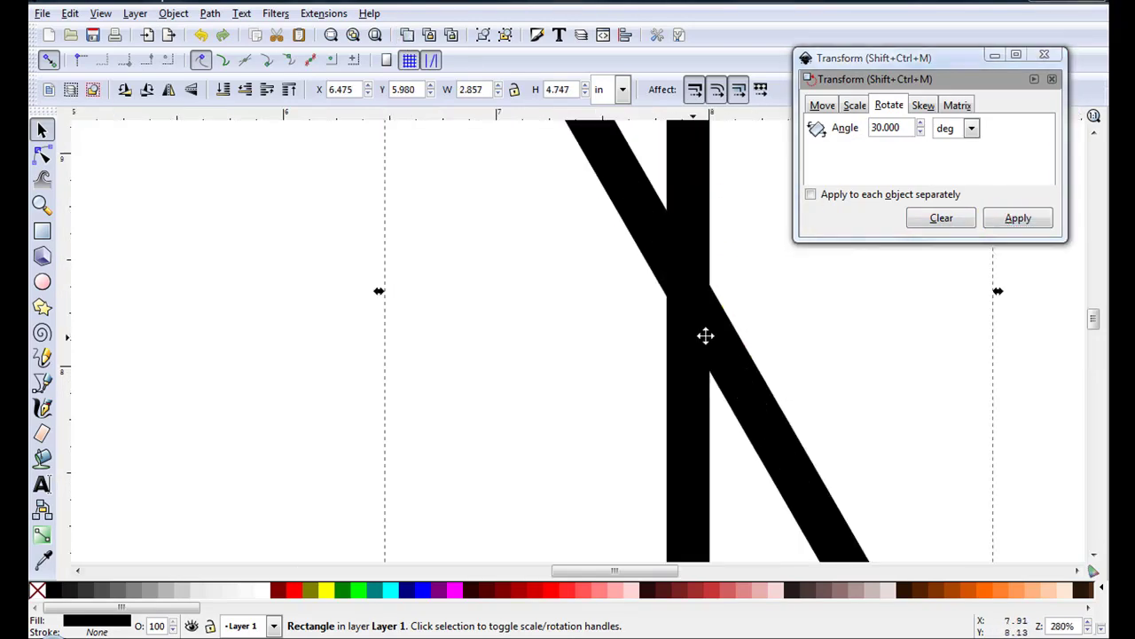
pyautogui.scroll(2, 714, 332)
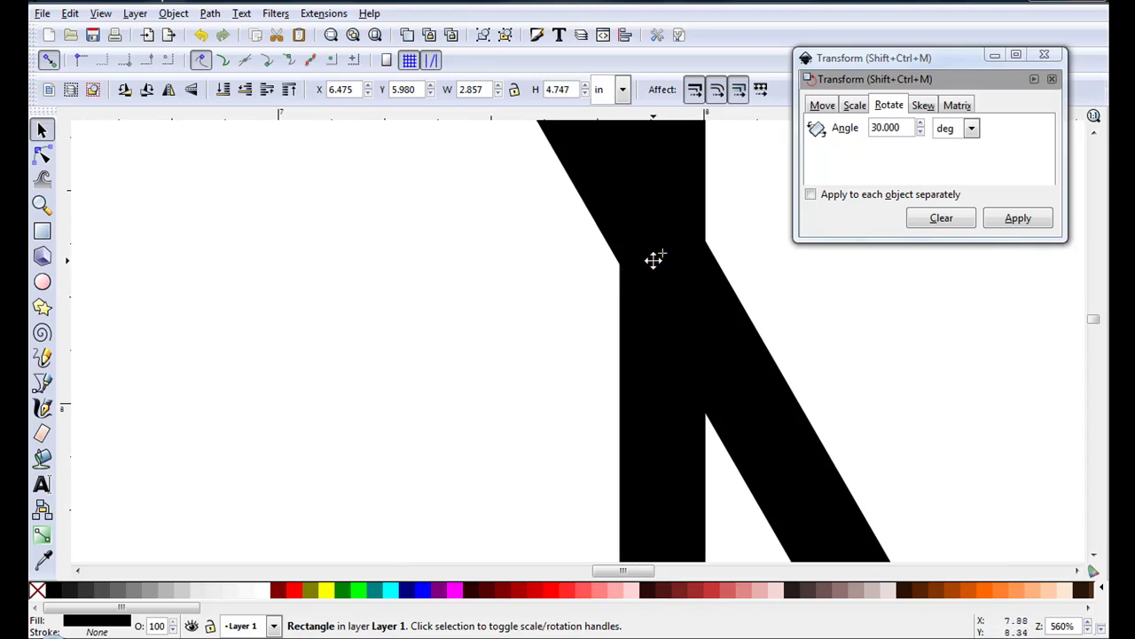
pyautogui.scroll(2, 659, 272)
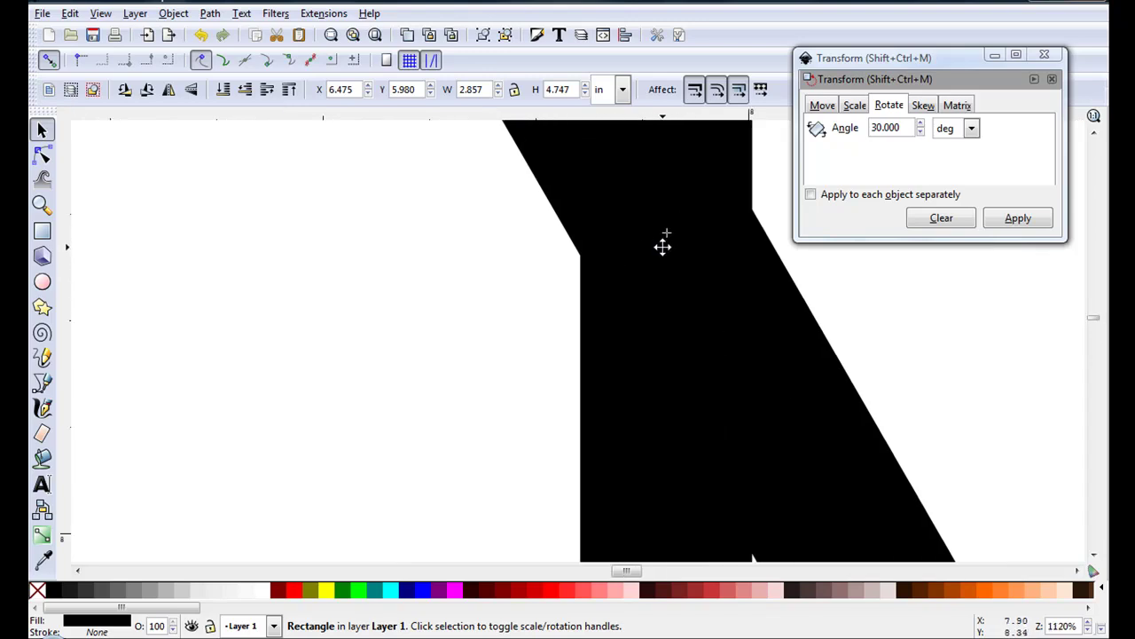
pyautogui.scroll(-7, 634, 244)
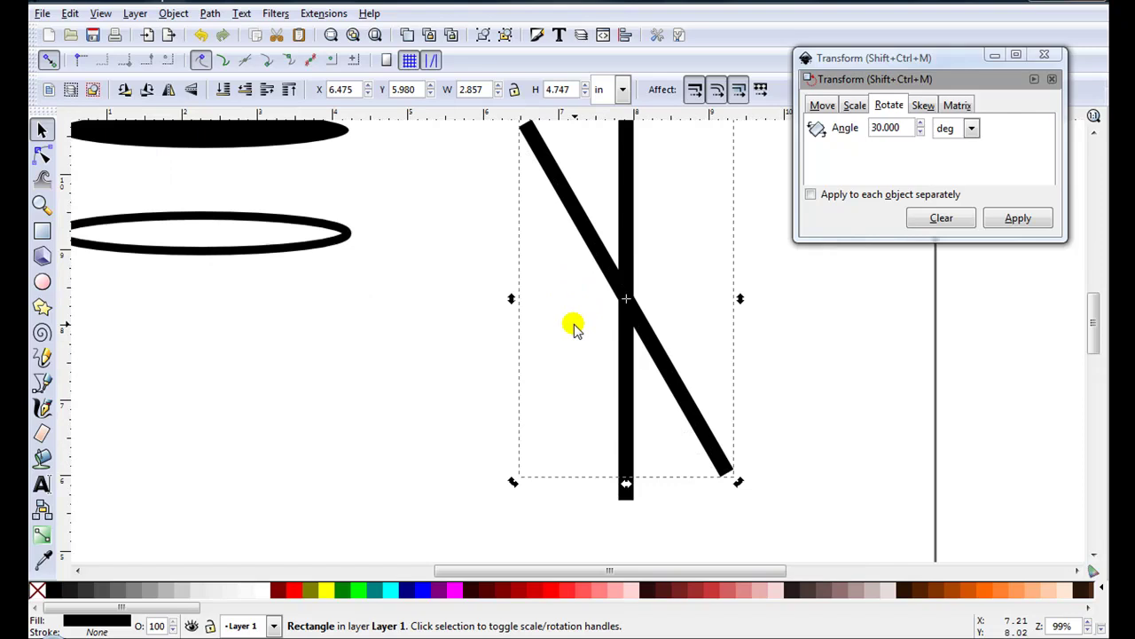
pyautogui.moveTo(631, 302); pyautogui.dragTo(753, 303)
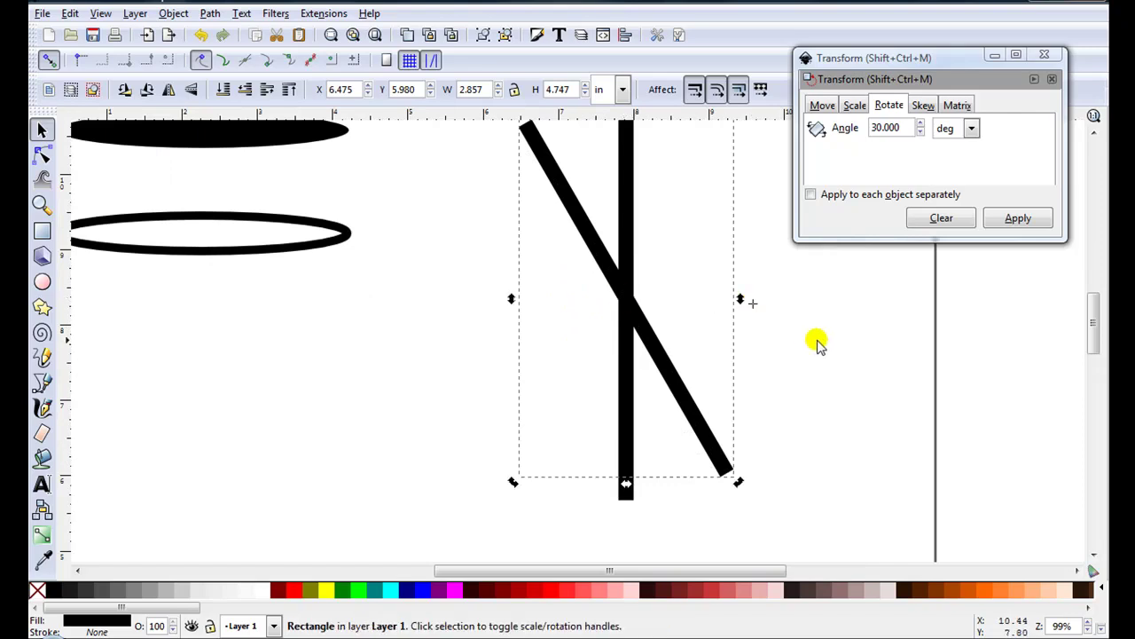
pyautogui.click(413, 234)
pyautogui.scroll(-1, 413, 232)
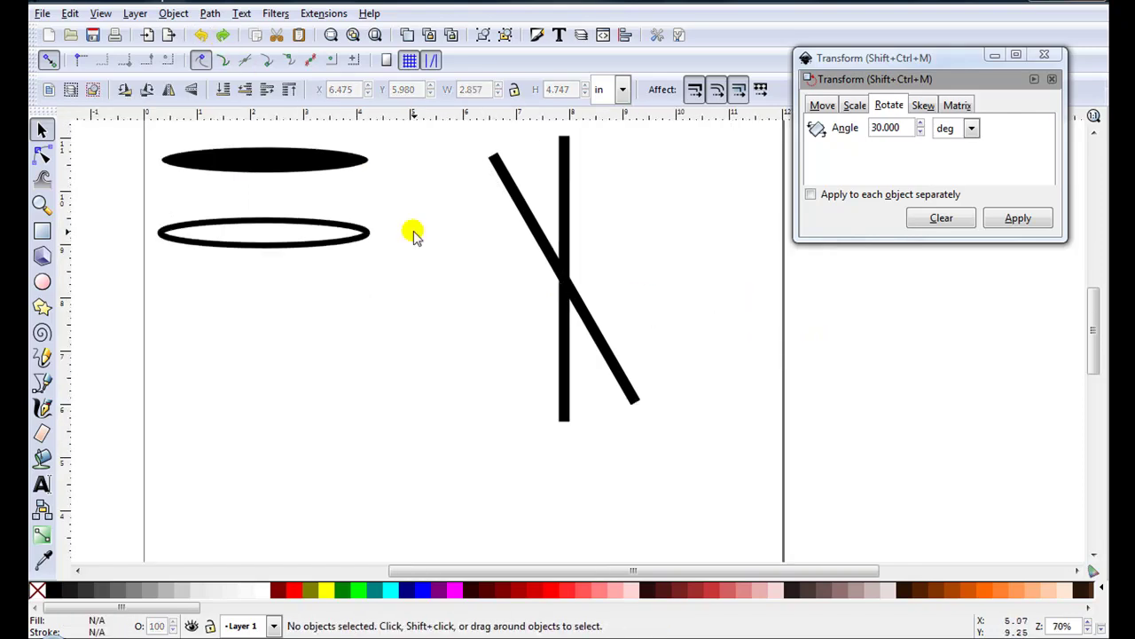
# Rotate successive duplicates of the slanted bar by 30 degrees each until six bars form an evenly spaced radial star
pyautogui.click(545, 264)
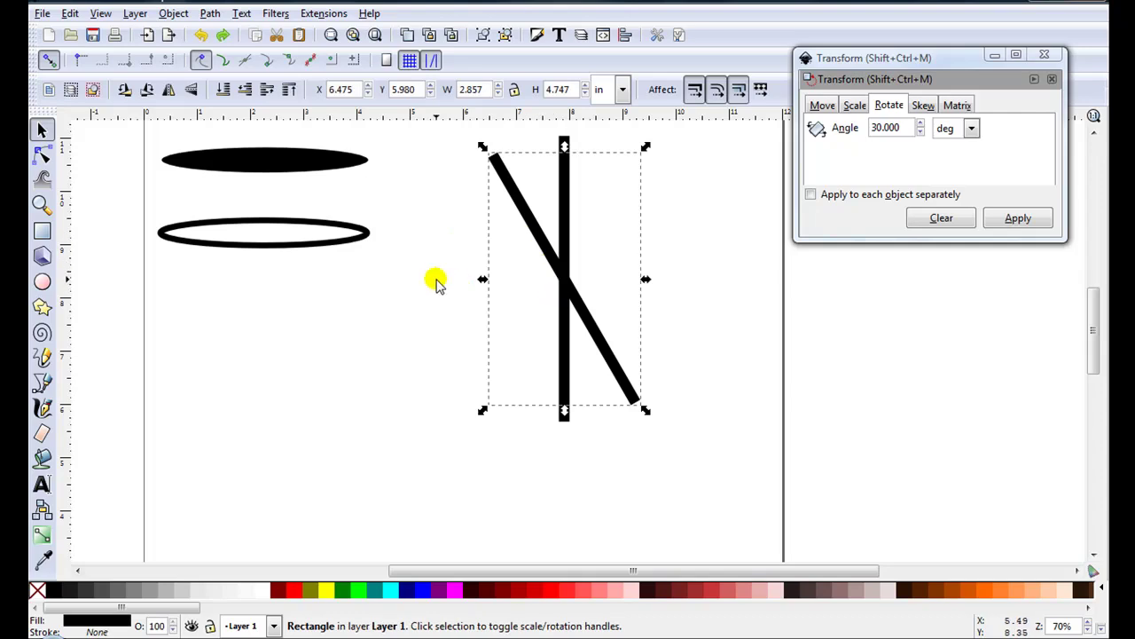
pyautogui.click(1014, 219)
pyautogui.moveTo(905, 62); pyautogui.dragTo(204, 4)
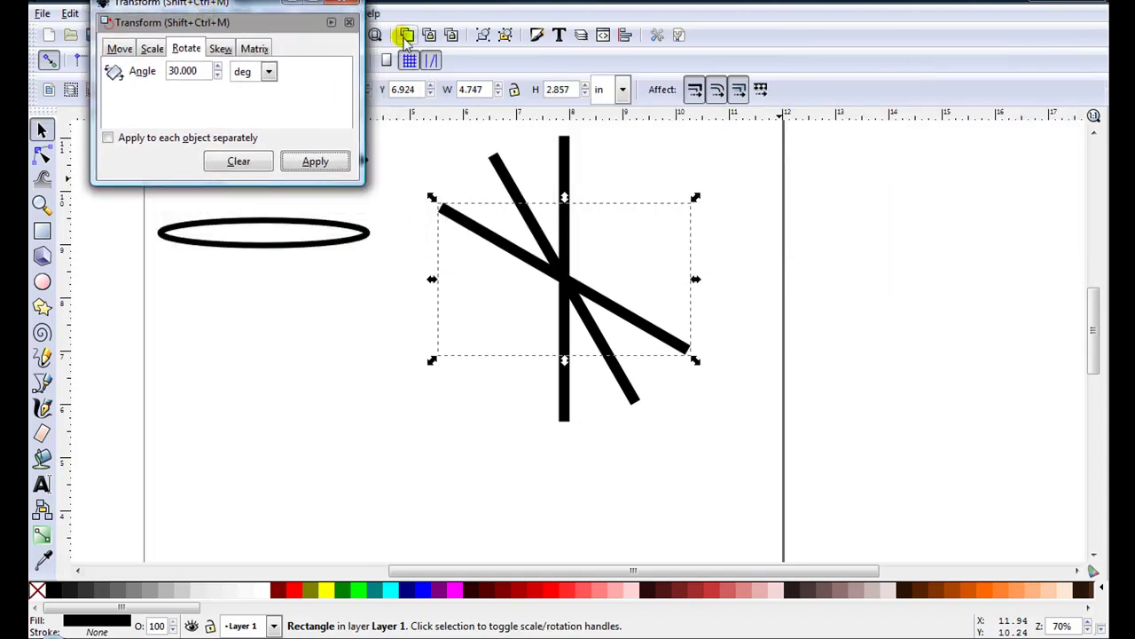
pyautogui.click(319, 162)
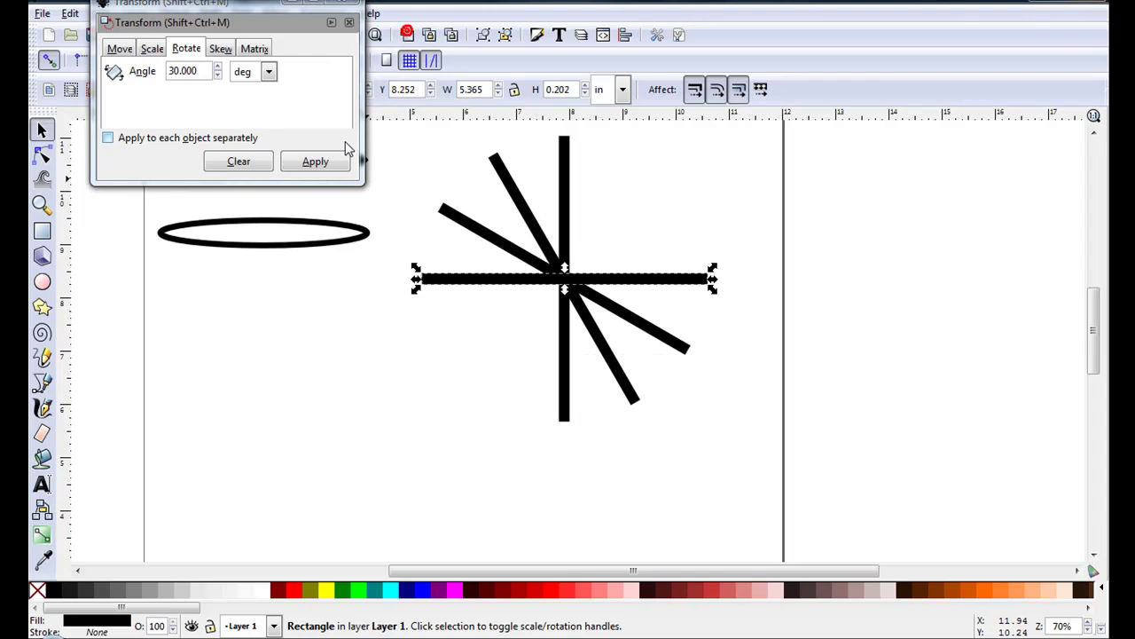
pyautogui.click(315, 160)
pyautogui.click(315, 161)
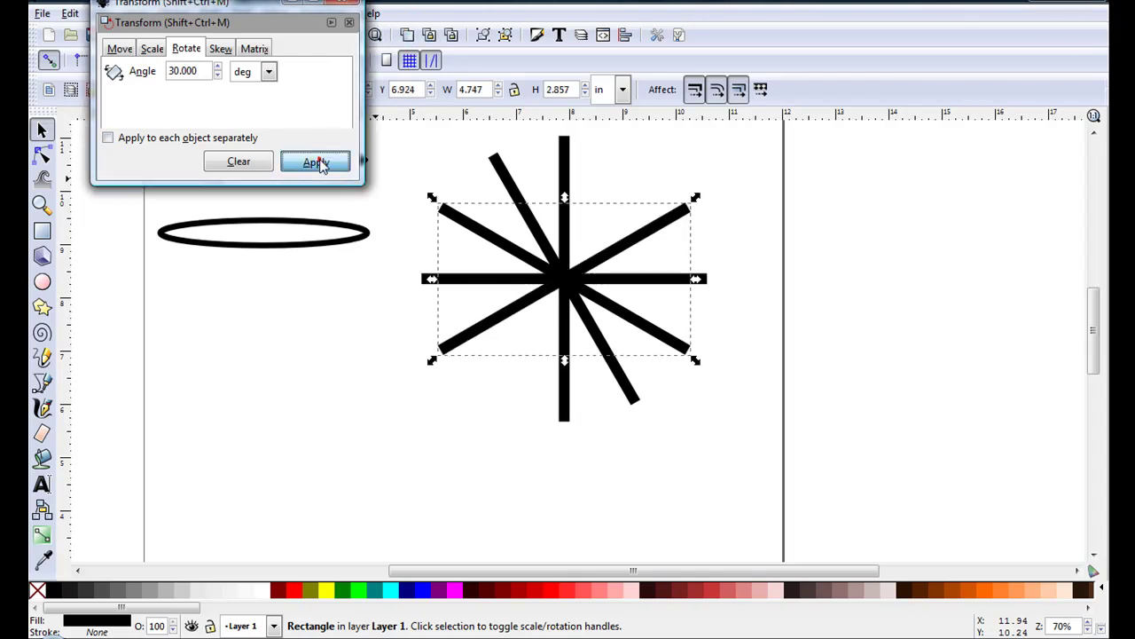
# Union the six radial bars into a single path and move it off the page to the right
pyautogui.scroll(-1, 403, 167)
pyautogui.click(573, 203)
pyautogui.moveTo(394, 133); pyautogui.dragTo(671, 408)
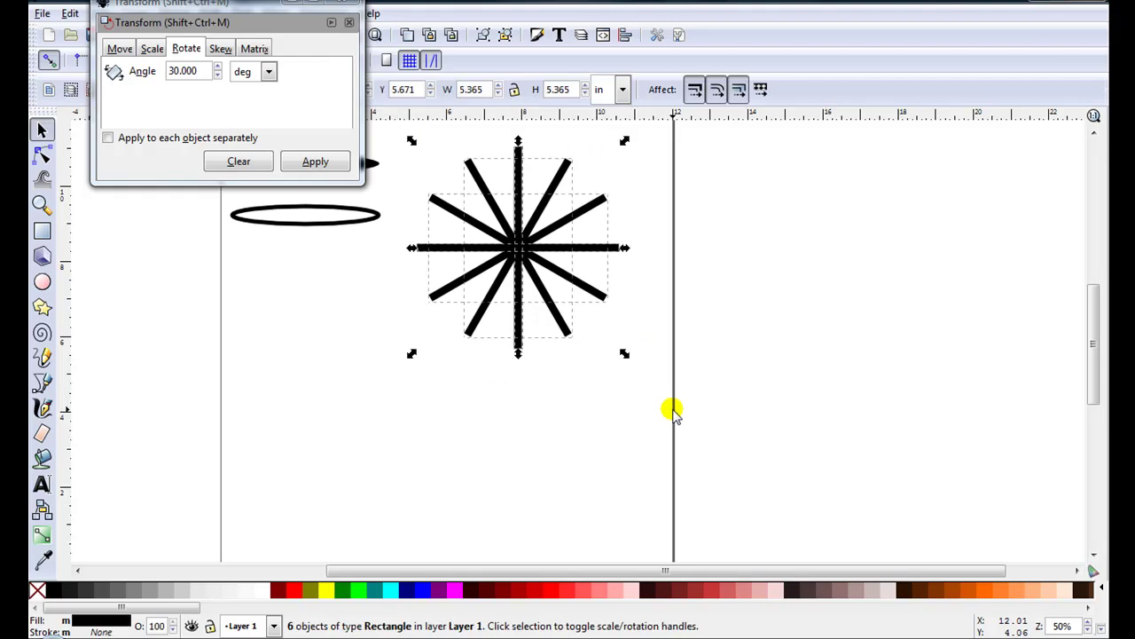
pyautogui.moveTo(165, 22); pyautogui.dragTo(141, 192)
pyautogui.click(210, 13)
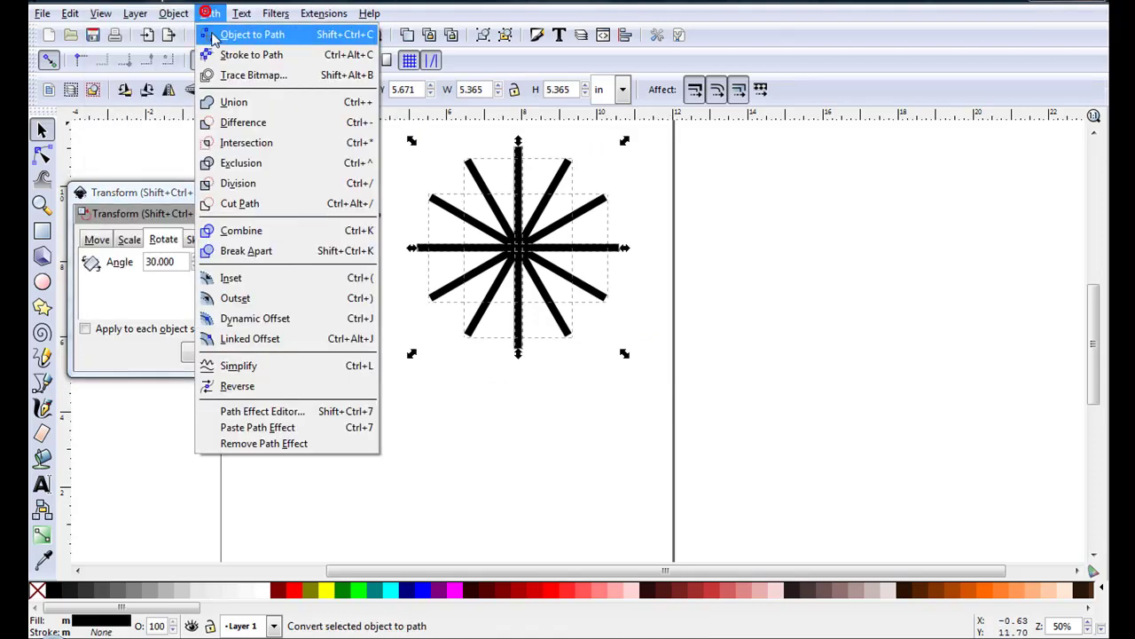
pyautogui.click(233, 102)
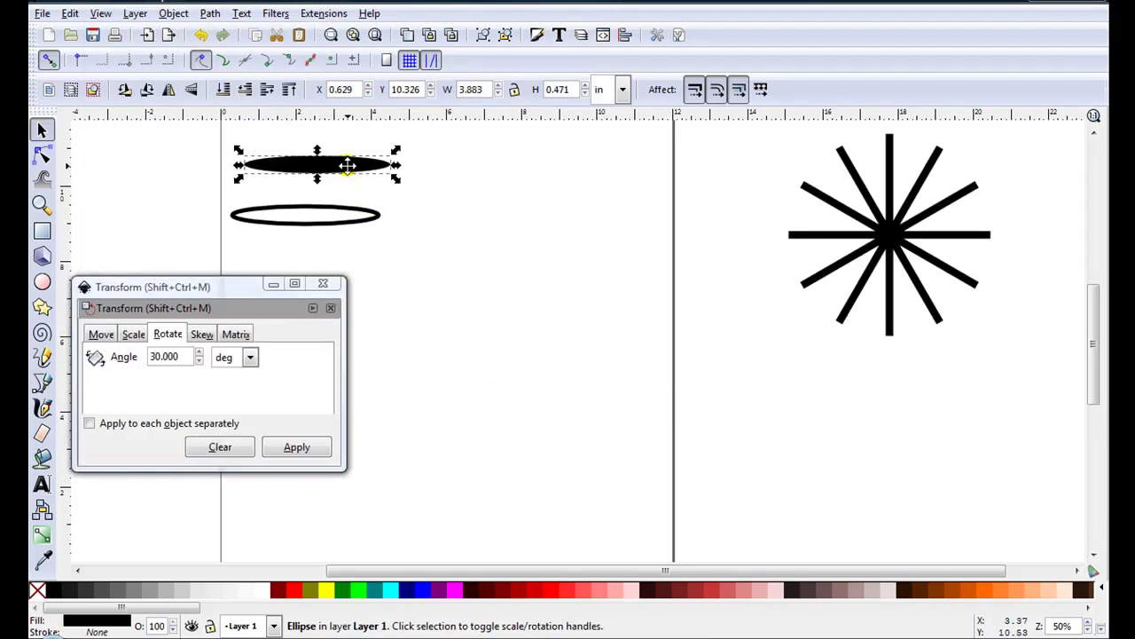
# Move the solid ellipse to the open area of the page, at about X 5.86 in and Y 5.30 in
pyautogui.moveTo(347, 165); pyautogui.dragTo(545, 360)
pyautogui.scroll(1, 428, 360)
pyautogui.scroll(2, 428, 358)
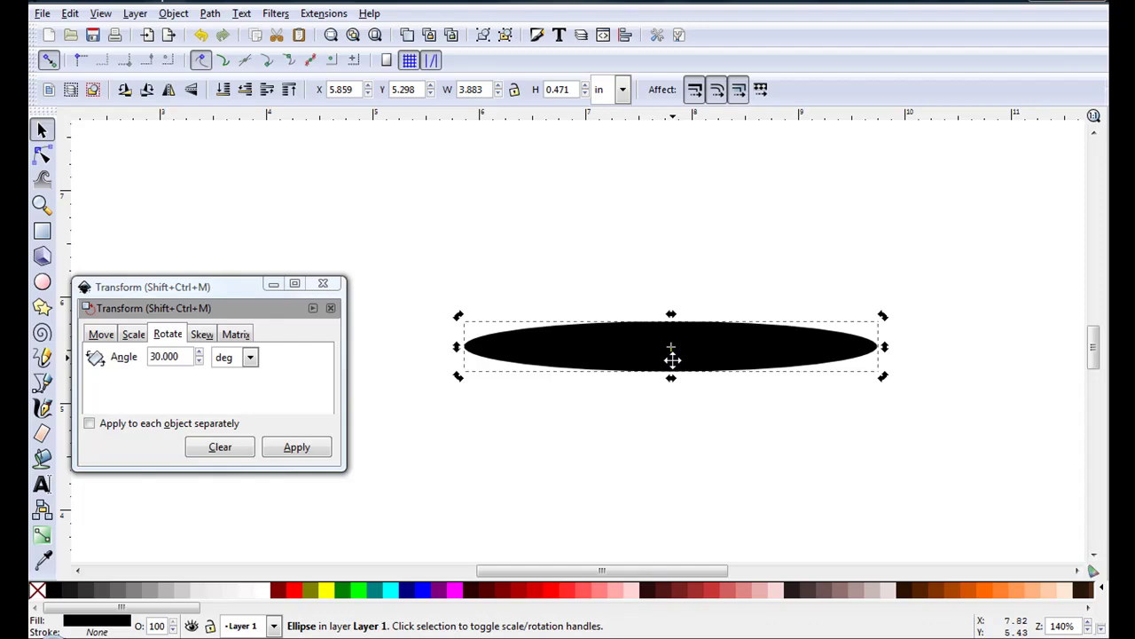
# Rotate successive duplicates of the solid ellipse by 45 degrees each until four ellipses form an eight-petal flower
pyautogui.click(167, 359)
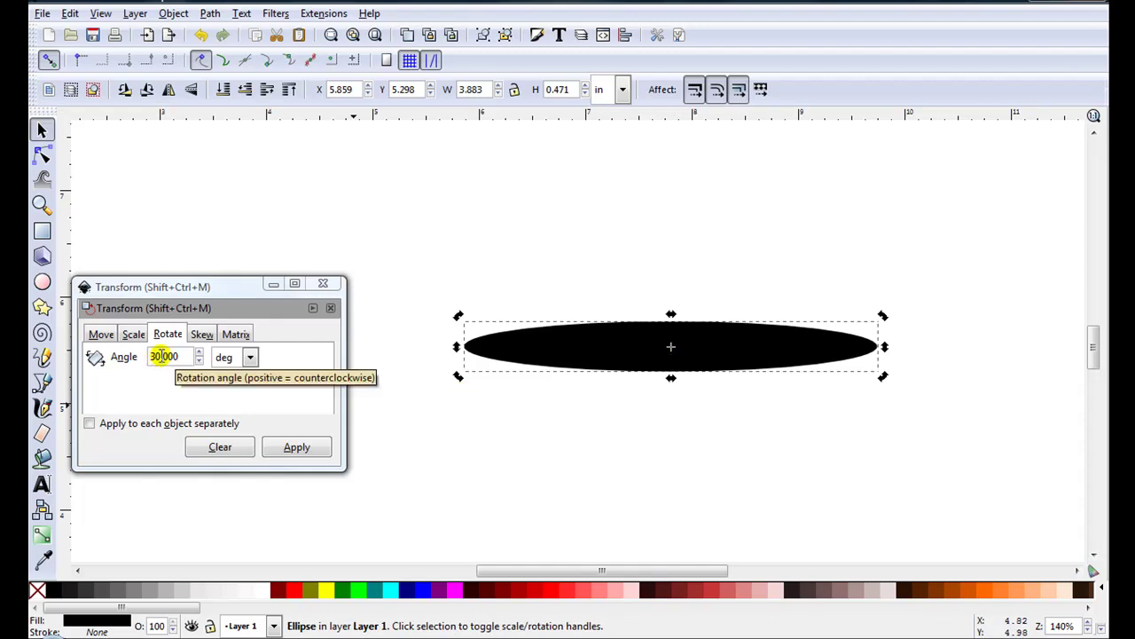
pyautogui.doubleClick(149, 355)
pyautogui.write('45')
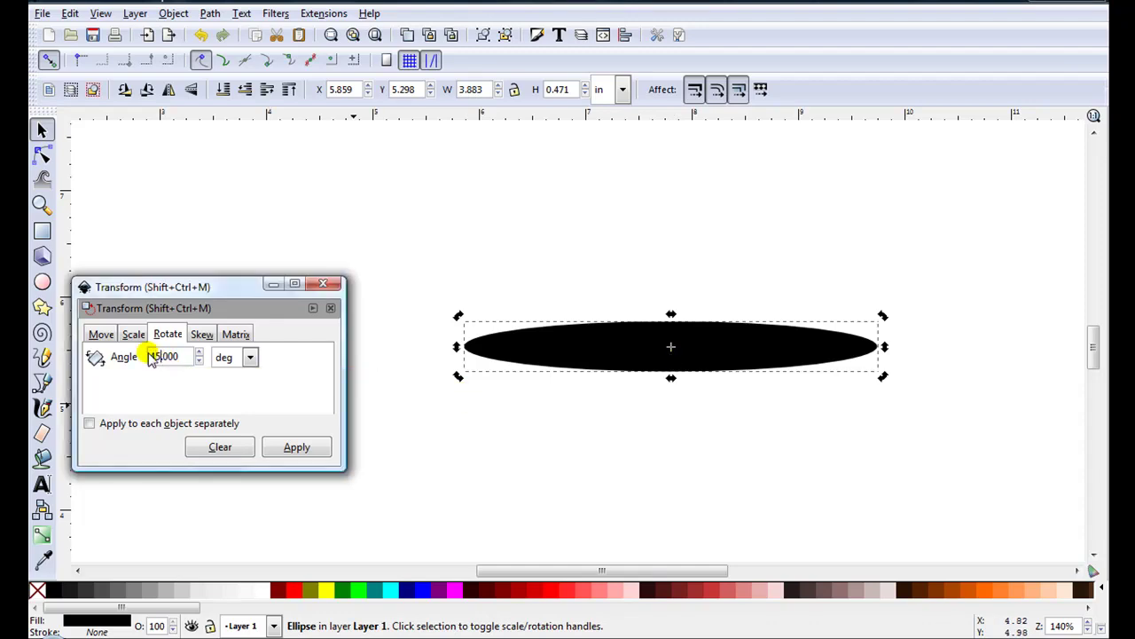
pyautogui.moveTo(204, 292); pyautogui.dragTo(221, 30)
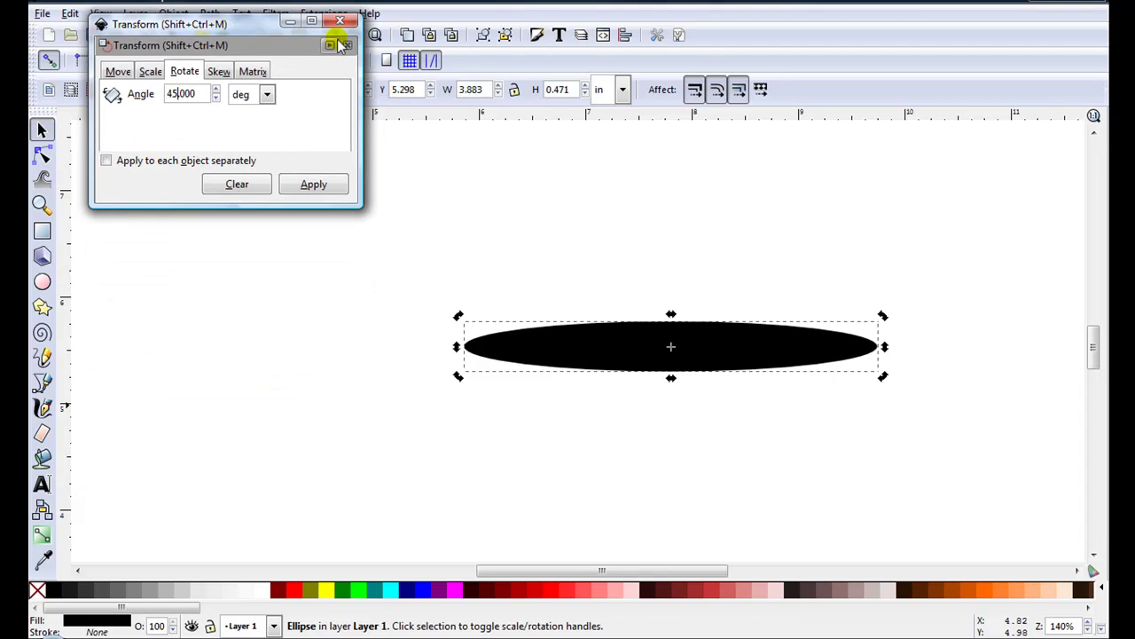
pyautogui.click(313, 184)
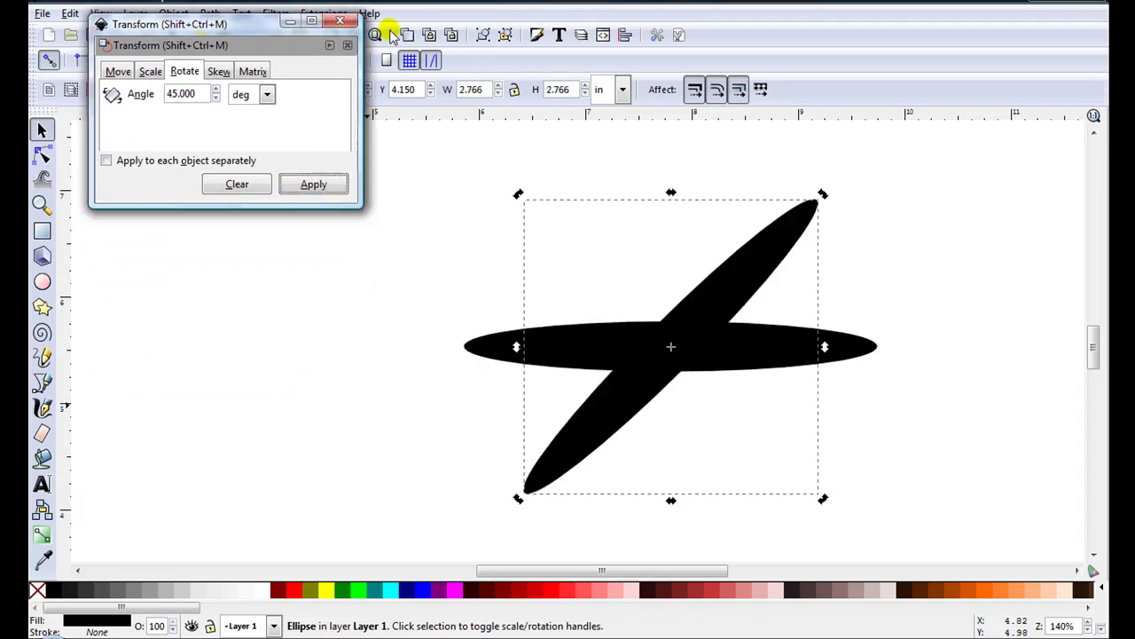
pyautogui.click(405, 35)
pyautogui.click(316, 185)
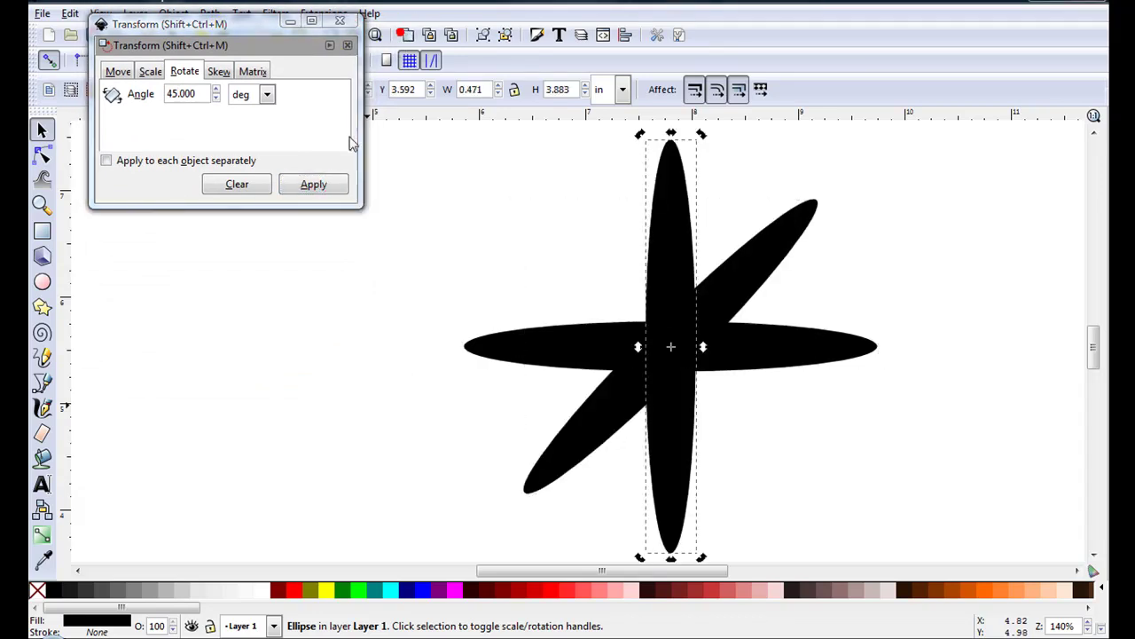
pyautogui.click(322, 194)
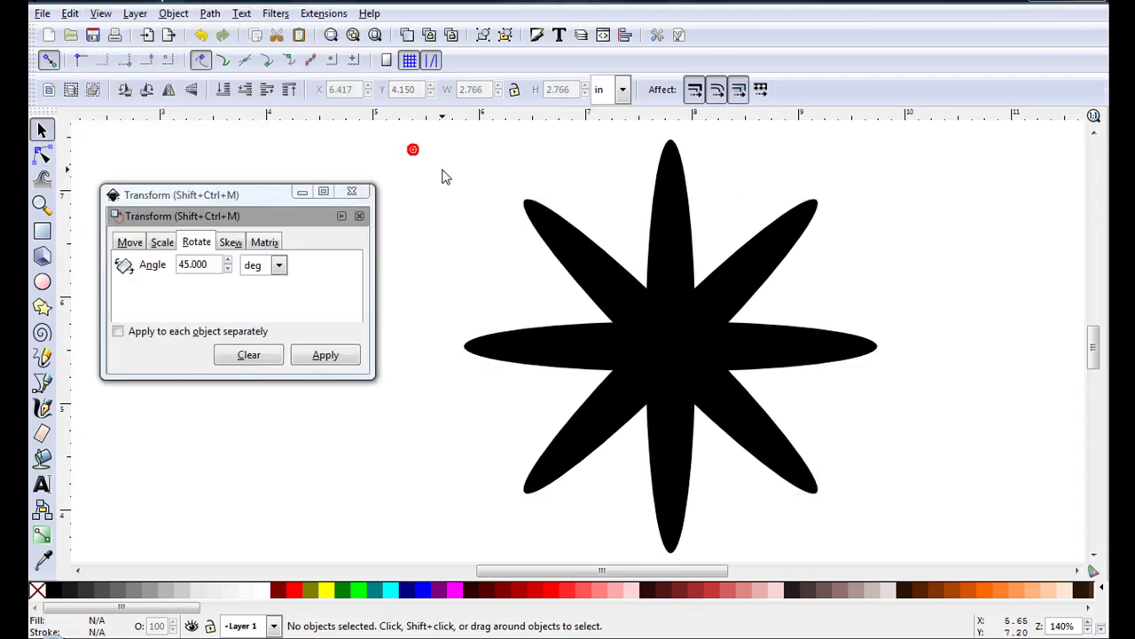
# Select the four overlapping solid ellipses and union them into a single path
pyautogui.scroll(-1, 448, 160)
pyautogui.moveTo(426, 134); pyautogui.dragTo(913, 532)
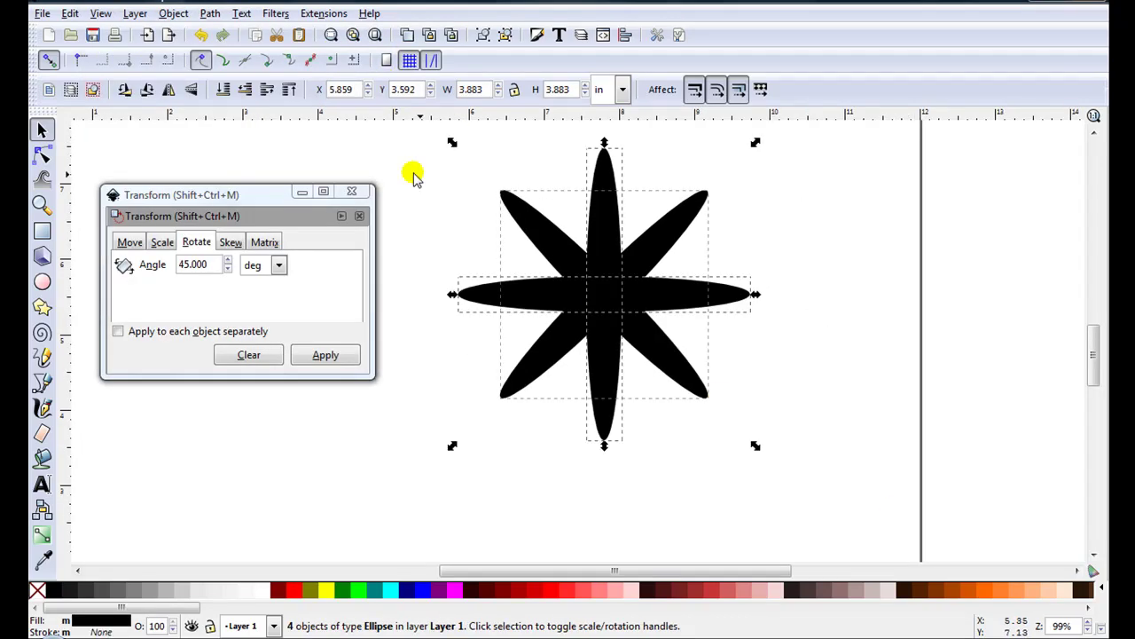
pyautogui.click(212, 12)
pyautogui.click(235, 101)
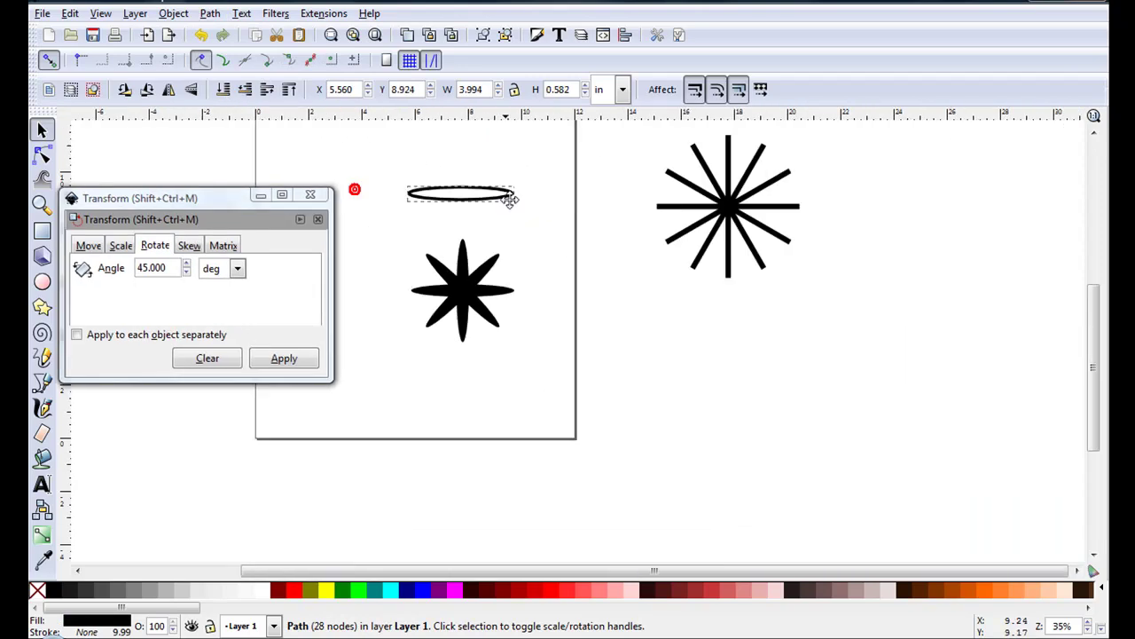
# Move the outlined ellipse below the solid flower, to about X 6.55 in and Y 2.10 in
pyautogui.moveTo(510, 199); pyautogui.dragTo(527, 370)
pyautogui.scroll(4, 375, 418)
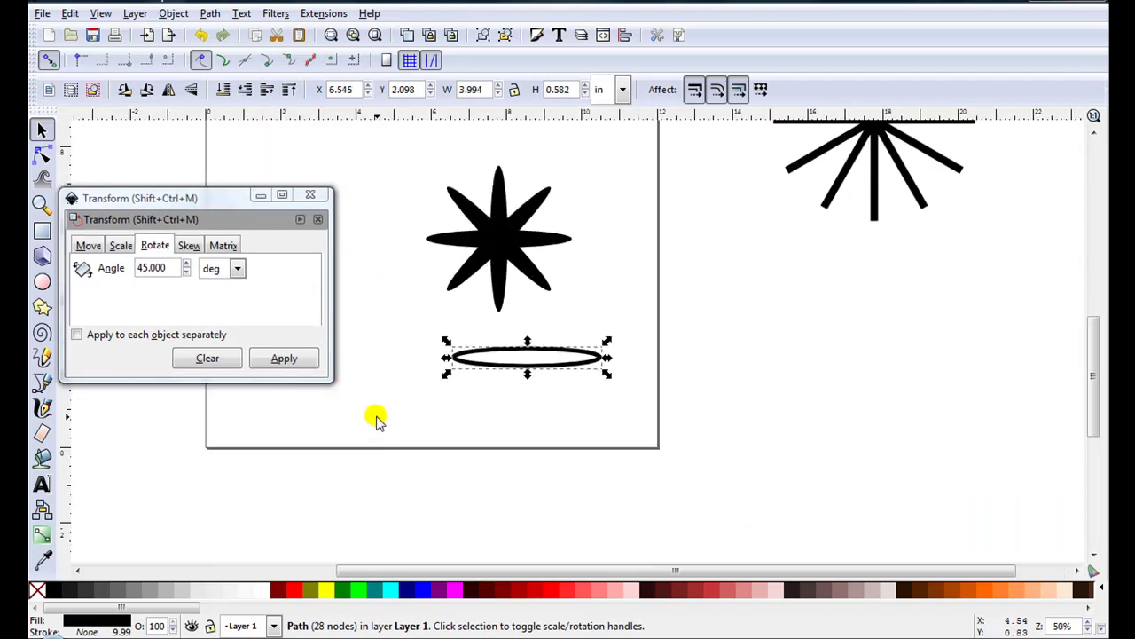
pyautogui.scroll(1, 379, 410)
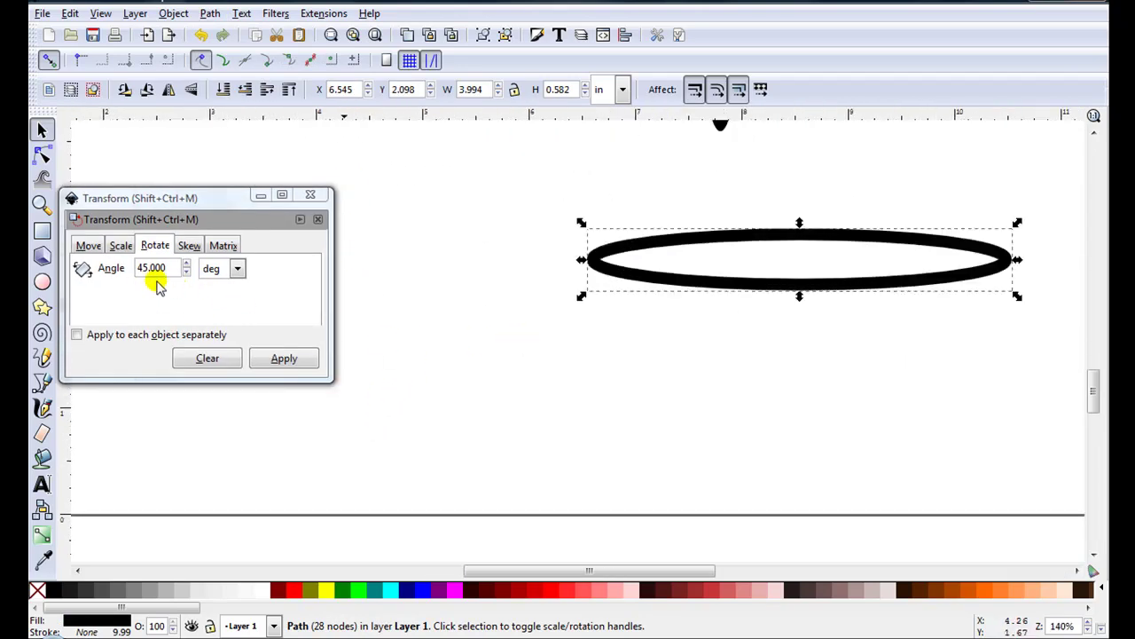
# Rotate successive duplicates of the outlined ellipse by 45 degrees each until four outlines form an eight-petal pattern
pyautogui.moveTo(219, 214); pyautogui.dragTo(228, 129)
pyautogui.click(295, 272)
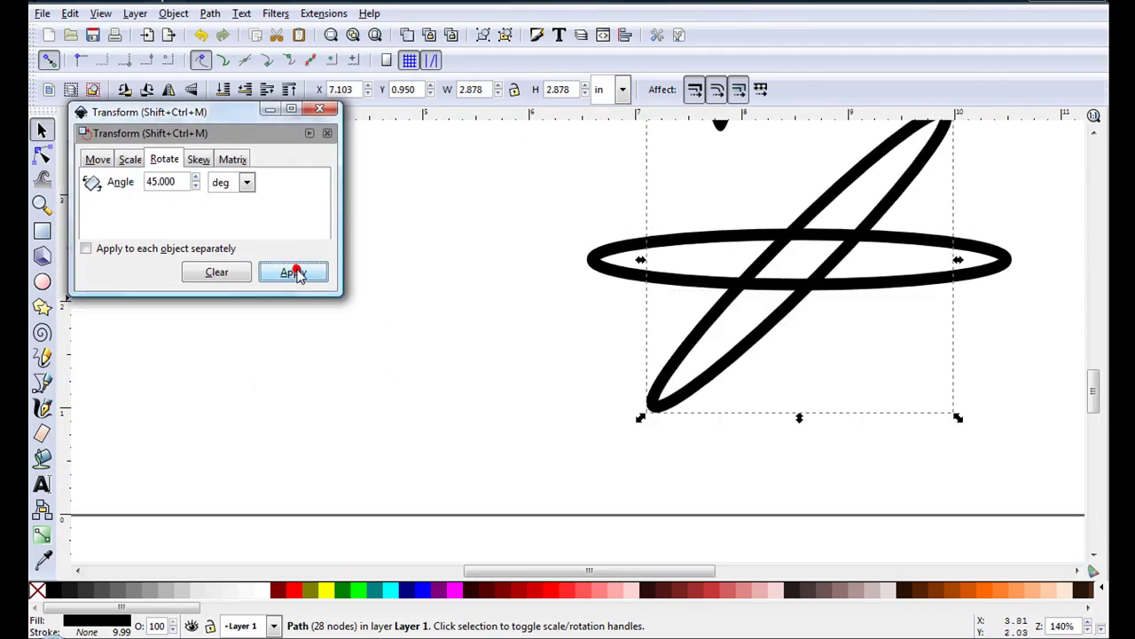
pyautogui.click(407, 35)
pyautogui.click(282, 273)
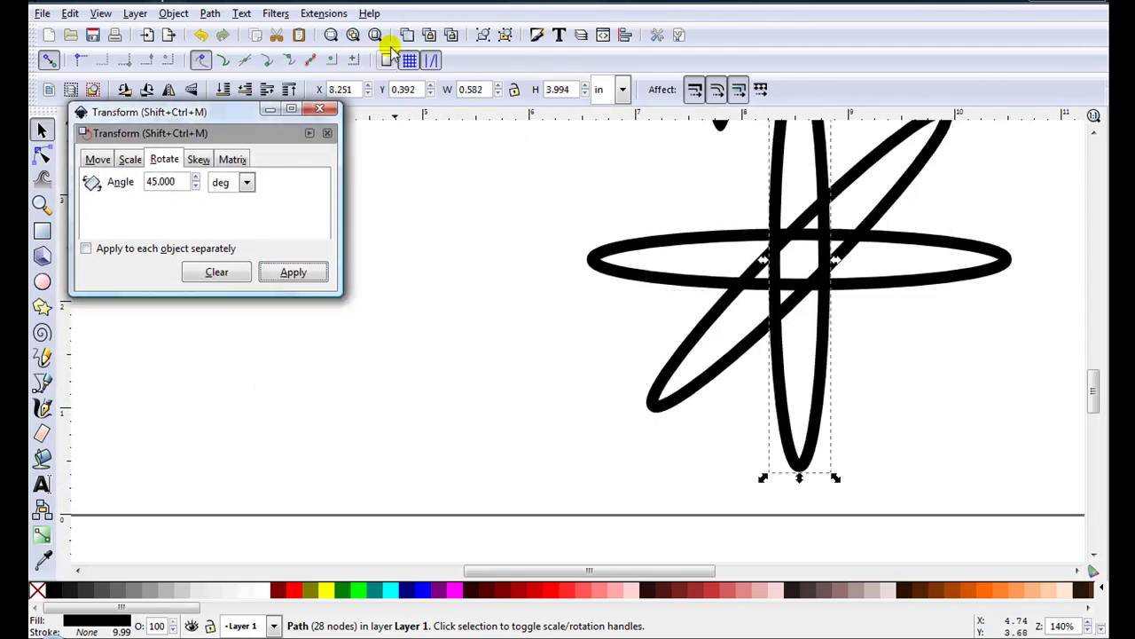
pyautogui.click(424, 35)
pyautogui.click(297, 272)
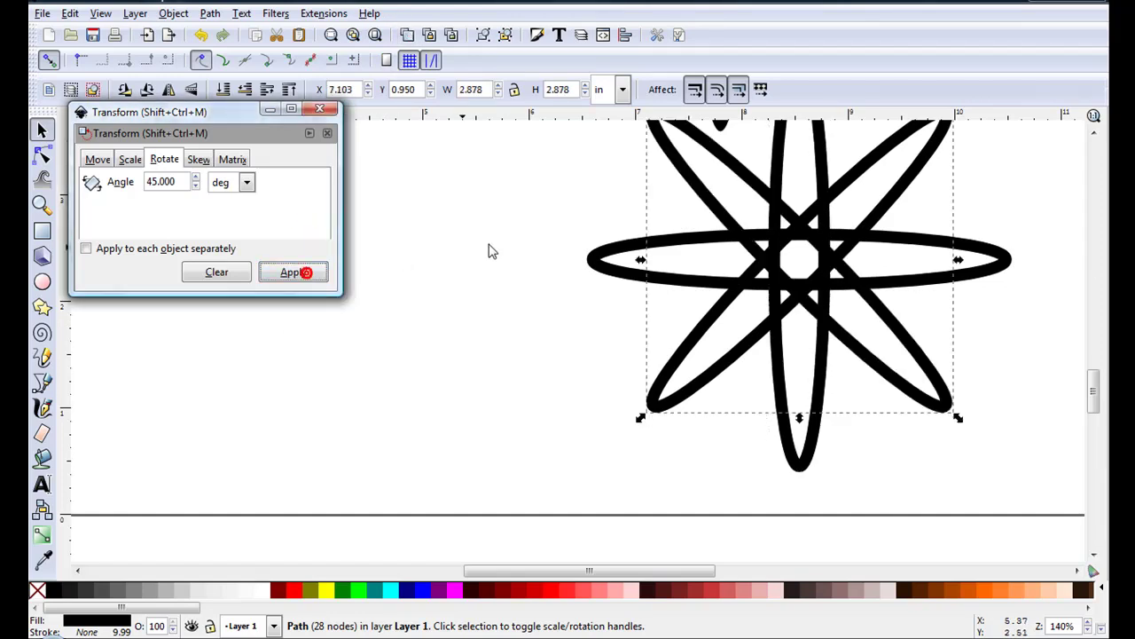
# Select the four overlapping outlined ellipses and union them into a single path
pyautogui.scroll(-2, 493, 250)
pyautogui.click(497, 242)
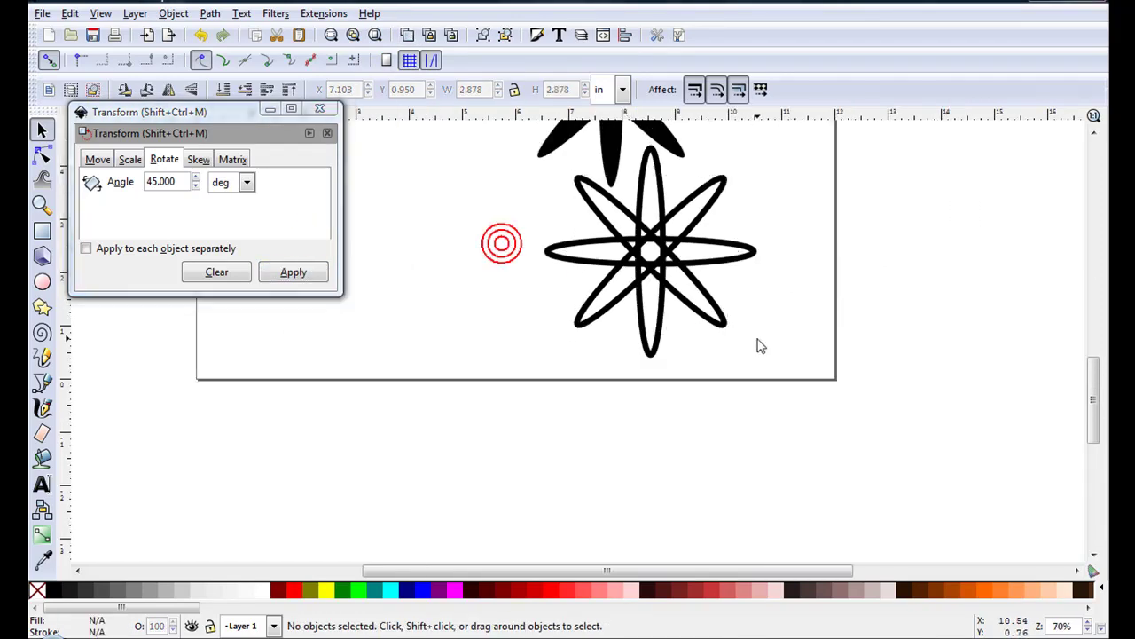
pyautogui.moveTo(849, 399); pyautogui.dragTo(470, 124)
pyautogui.click(208, 13)
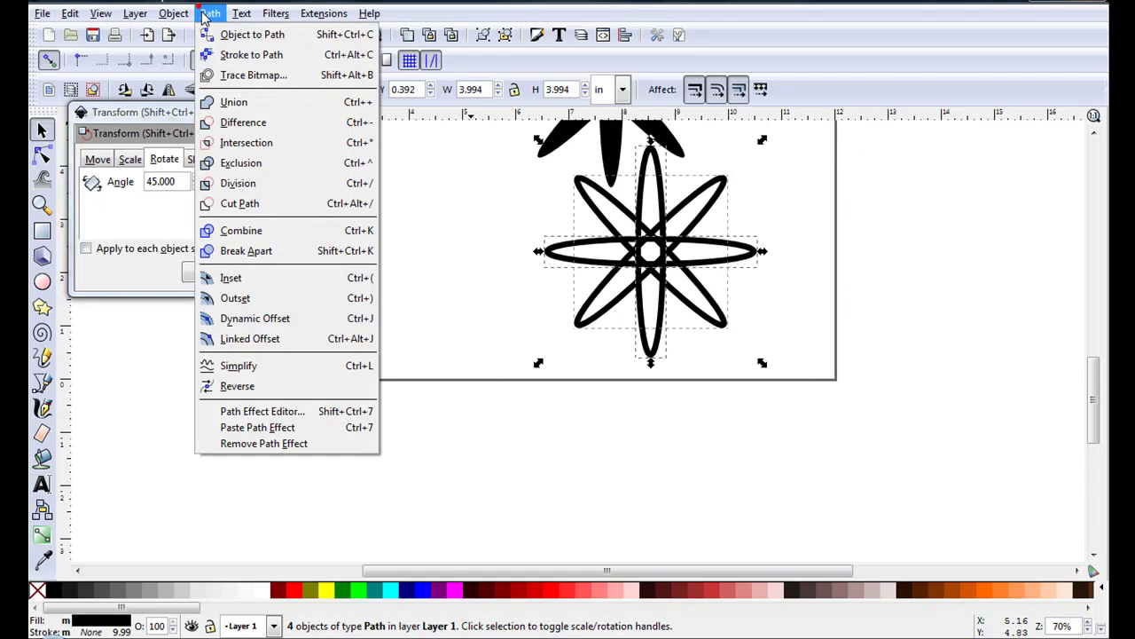
pyautogui.click(233, 99)
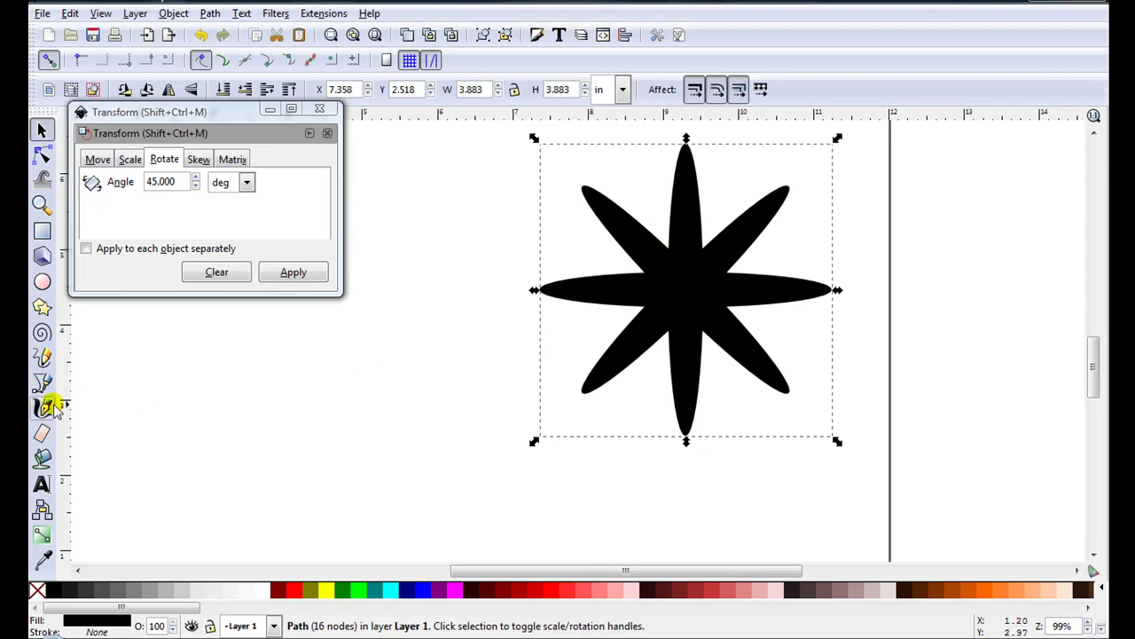
# Draw a small dark circle about 0.28 in in diameter in the empty area beside the solid flower
pyautogui.click(42, 282)
pyautogui.moveTo(335, 368); pyautogui.dragTo(357, 387)
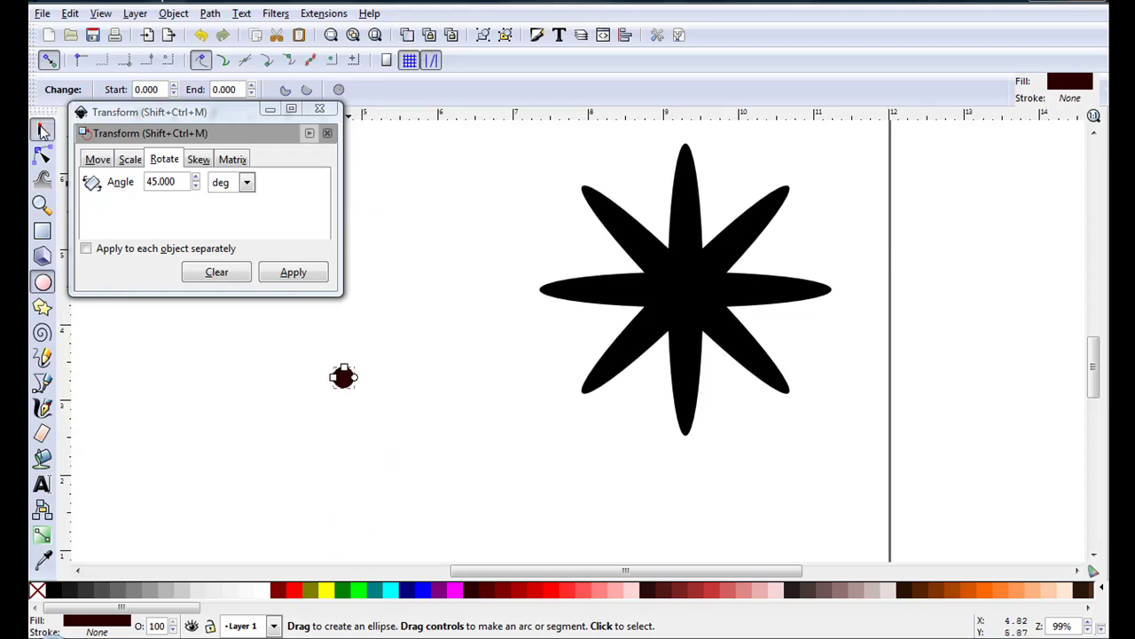
pyautogui.click(42, 129)
pyautogui.scroll(2, 332, 462)
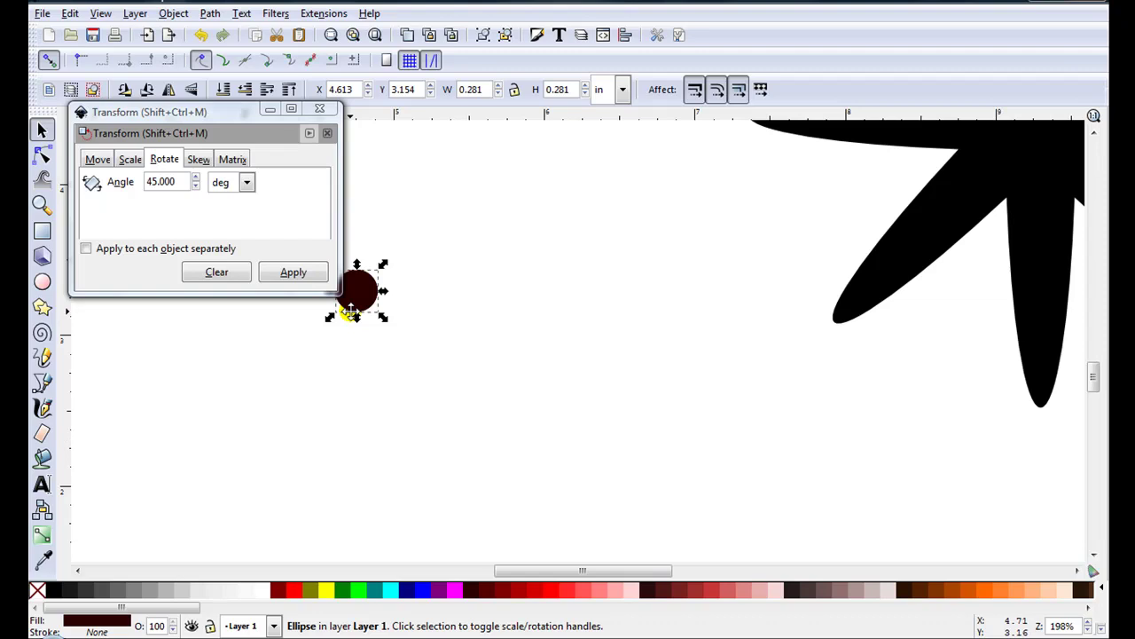
# Duplicate the small circle twice and place the copies below it as an evenly spaced vertical column
pyautogui.hotkey('ctrl', 'd')
pyautogui.moveTo(347, 303); pyautogui.dragTo(346, 359)
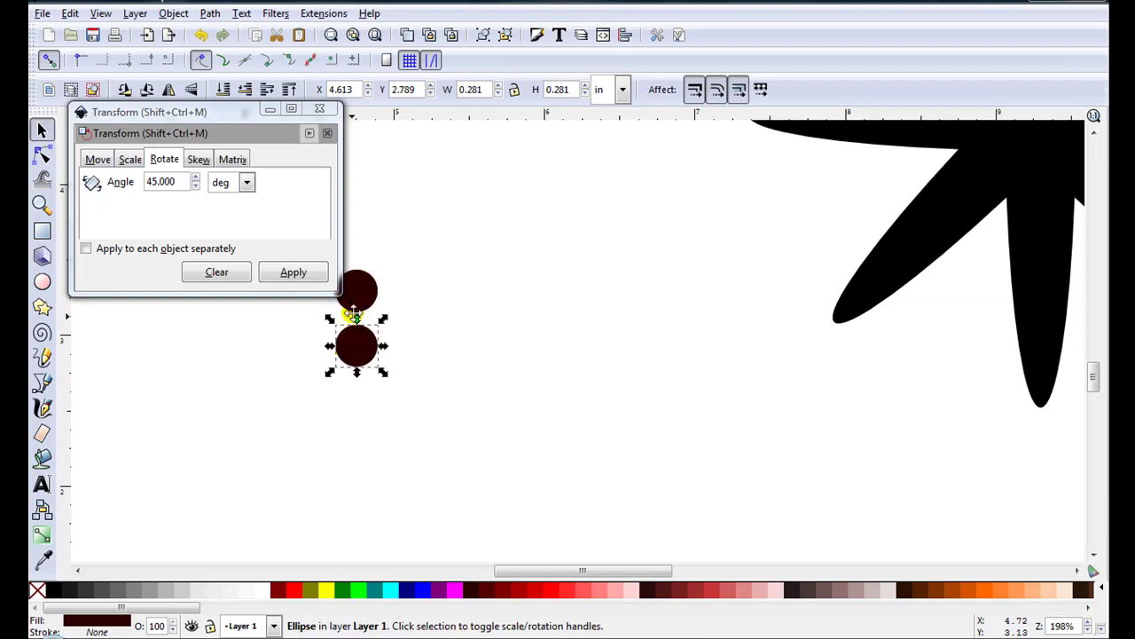
pyautogui.click(358, 295)
pyautogui.hotkey('ctrl', 'd')
pyautogui.moveTo(358, 295); pyautogui.dragTo(356, 407)
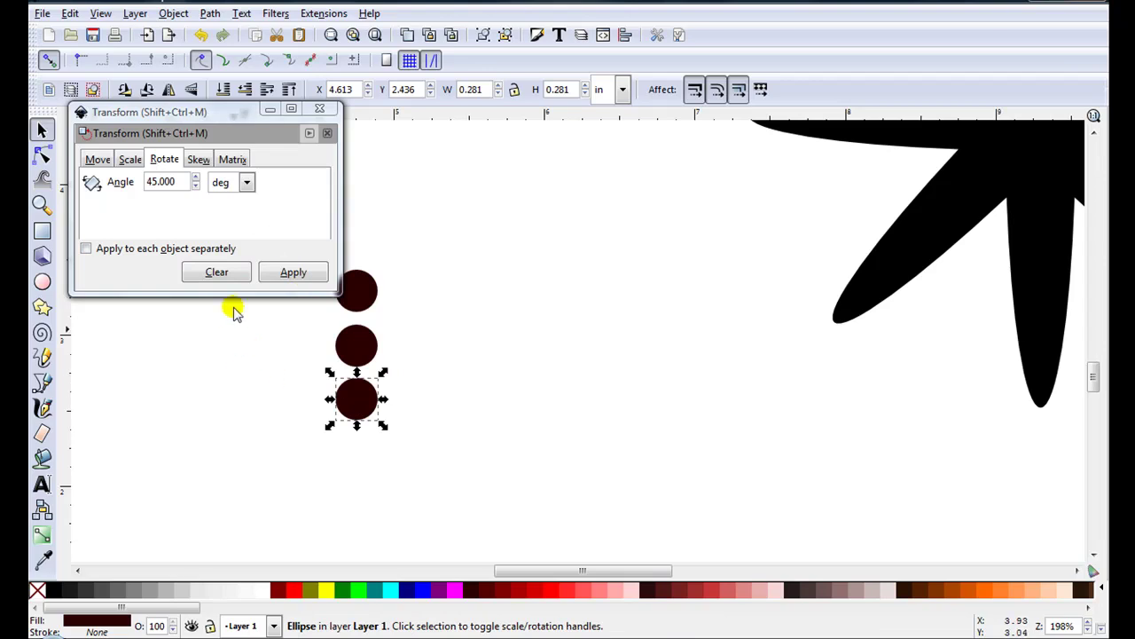
# Move the Transform dialog aside, select the three circles and union them into one path
pyautogui.moveTo(200, 114); pyautogui.dragTo(130, 40)
pyautogui.click(222, 279)
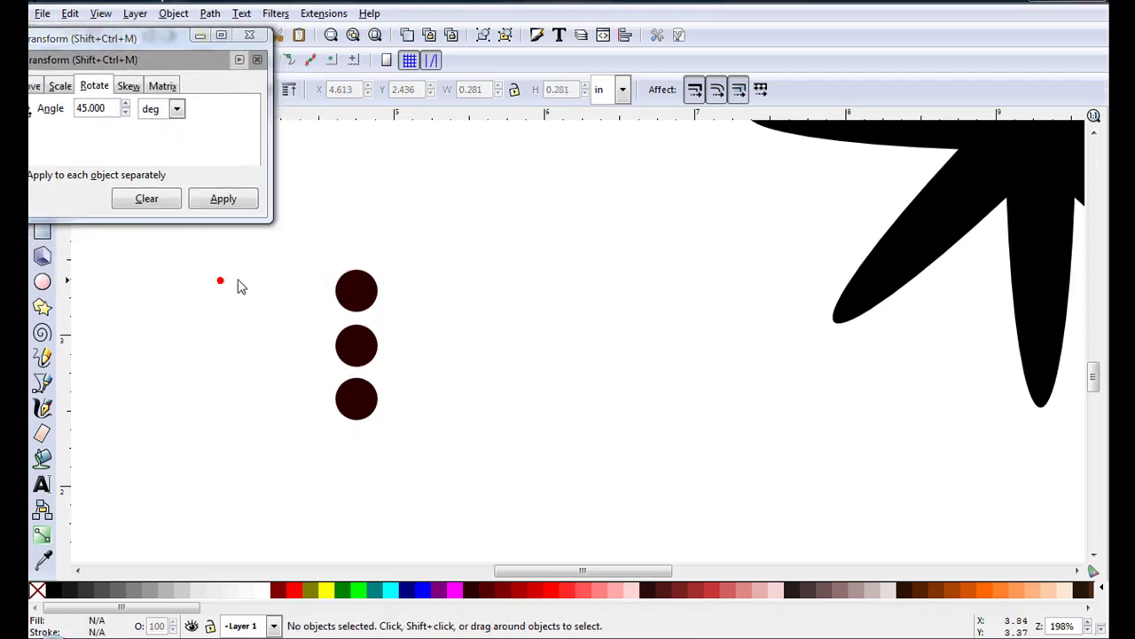
pyautogui.moveTo(290, 224); pyautogui.dragTo(454, 487)
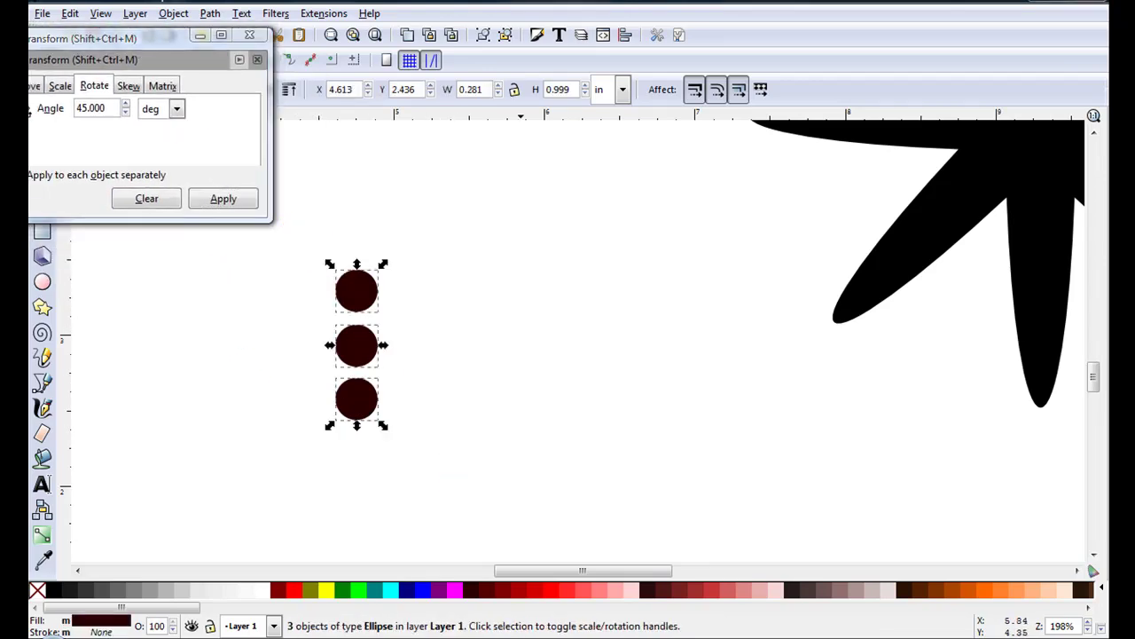
pyautogui.click(211, 13)
pyautogui.click(233, 101)
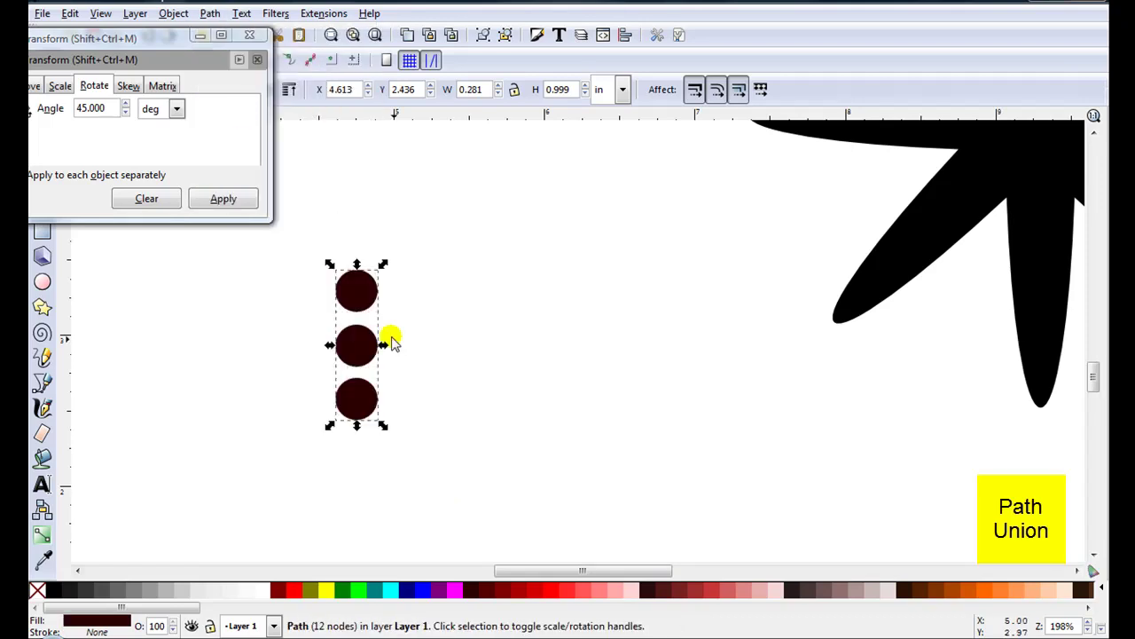
# Move the dot column to about X 5.24, Y 2.51 in and the solid flower to about X 6.73, Y 1.70 in
pyautogui.moveTo(405, 307); pyautogui.dragTo(456, 283)
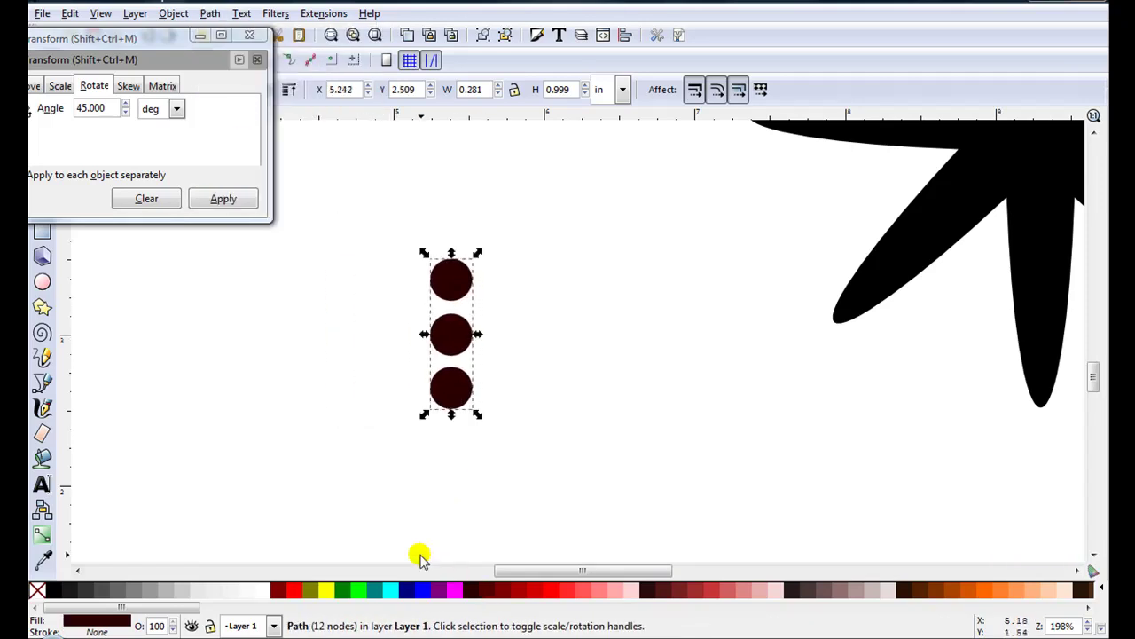
pyautogui.scroll(-1, 394, 543)
pyautogui.scroll(-1, 394, 543)
pyautogui.moveTo(697, 394); pyautogui.dragTo(650, 445)
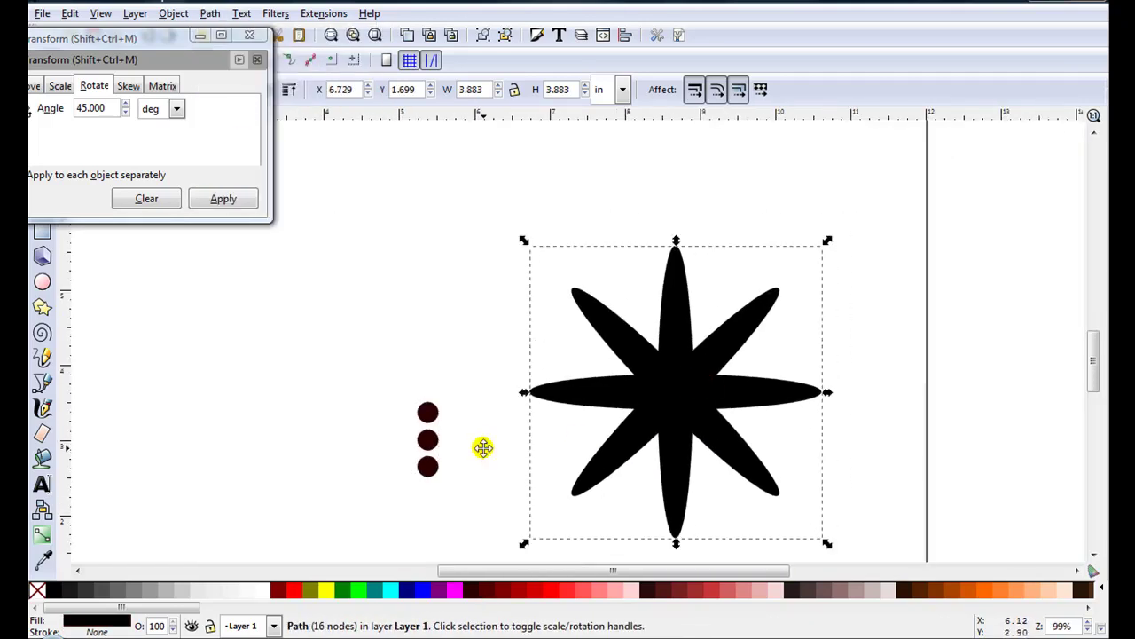
# Fill the solid eight-petal flower with a light greyish pink
pyautogui.click(435, 440)
pyautogui.click(671, 413)
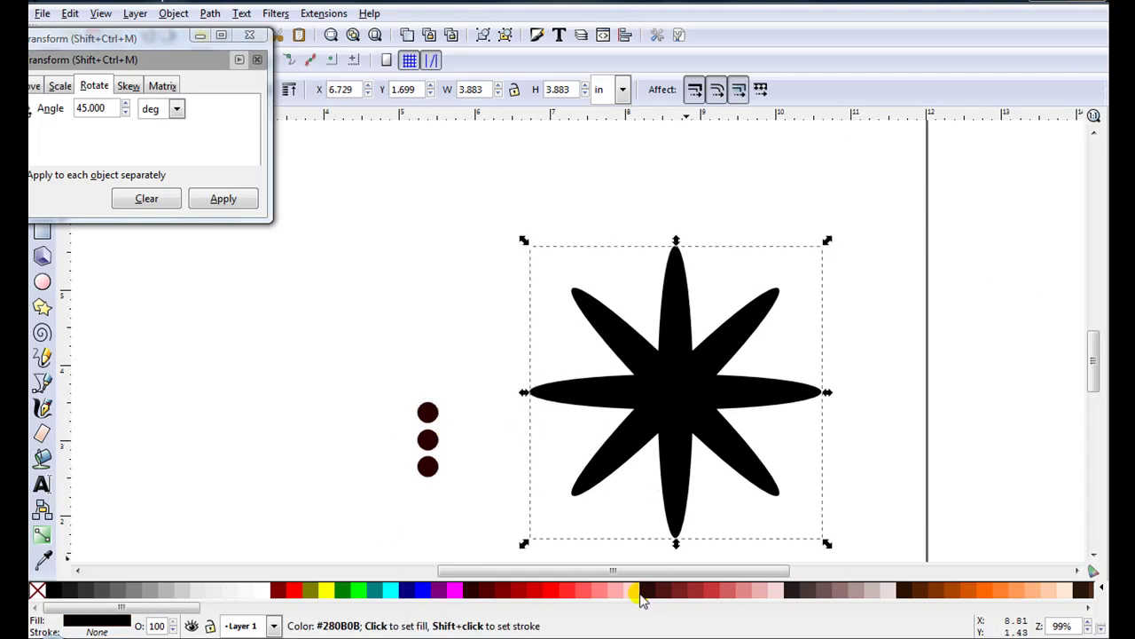
pyautogui.click(869, 591)
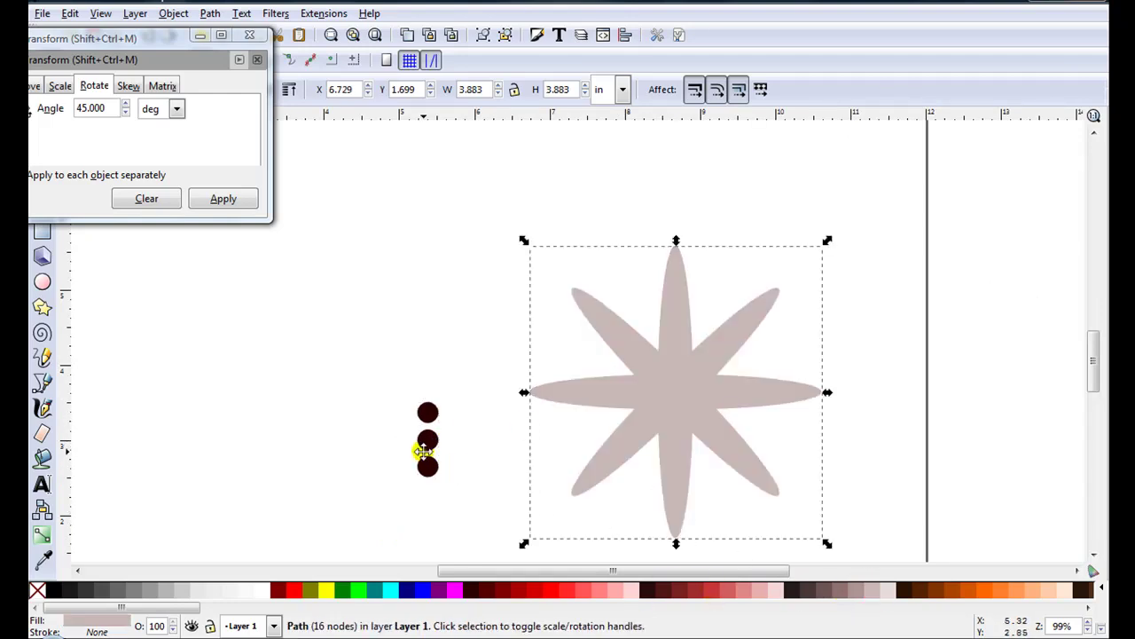
# Place the dot column on the flower's upper petal and scale it down proportionally to about 0.163 × 0.579 in
pyautogui.moveTo(424, 451); pyautogui.dragTo(674, 351)
pyautogui.scroll(2, 692, 333)
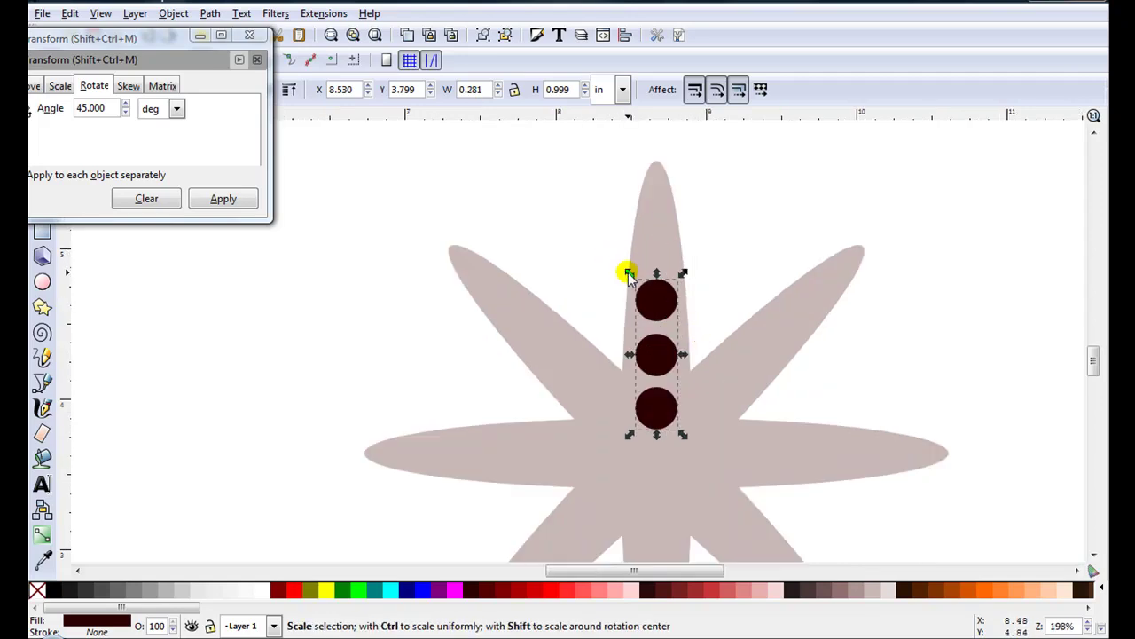
pyautogui.moveTo(627, 269); pyautogui.dragTo(647, 298)
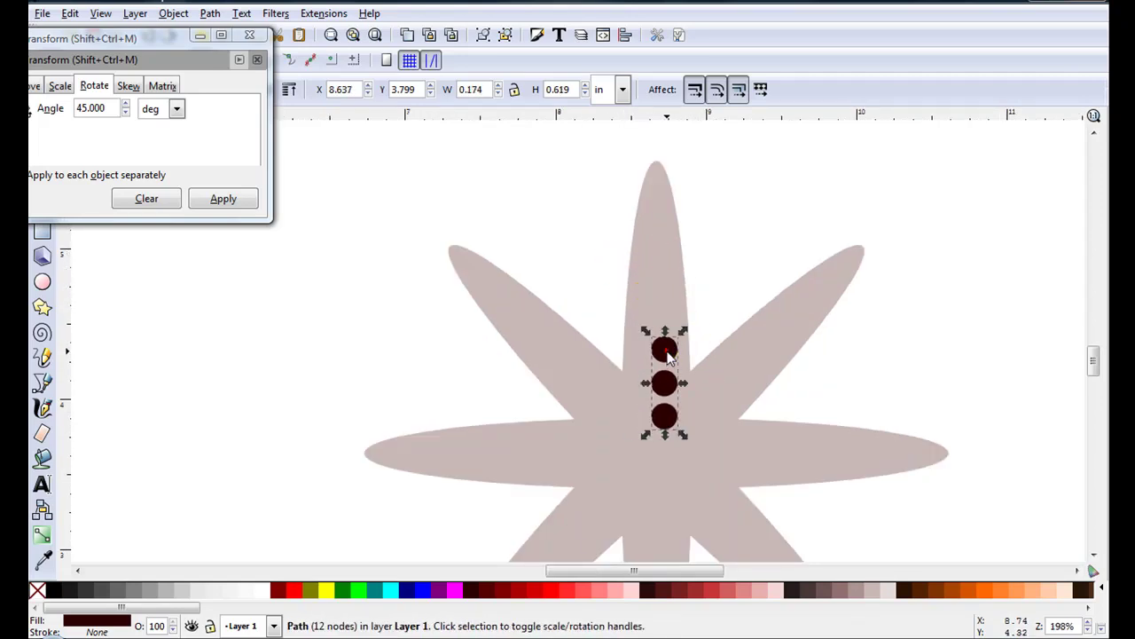
pyautogui.moveTo(667, 354); pyautogui.dragTo(662, 307)
pyautogui.press('Escape')
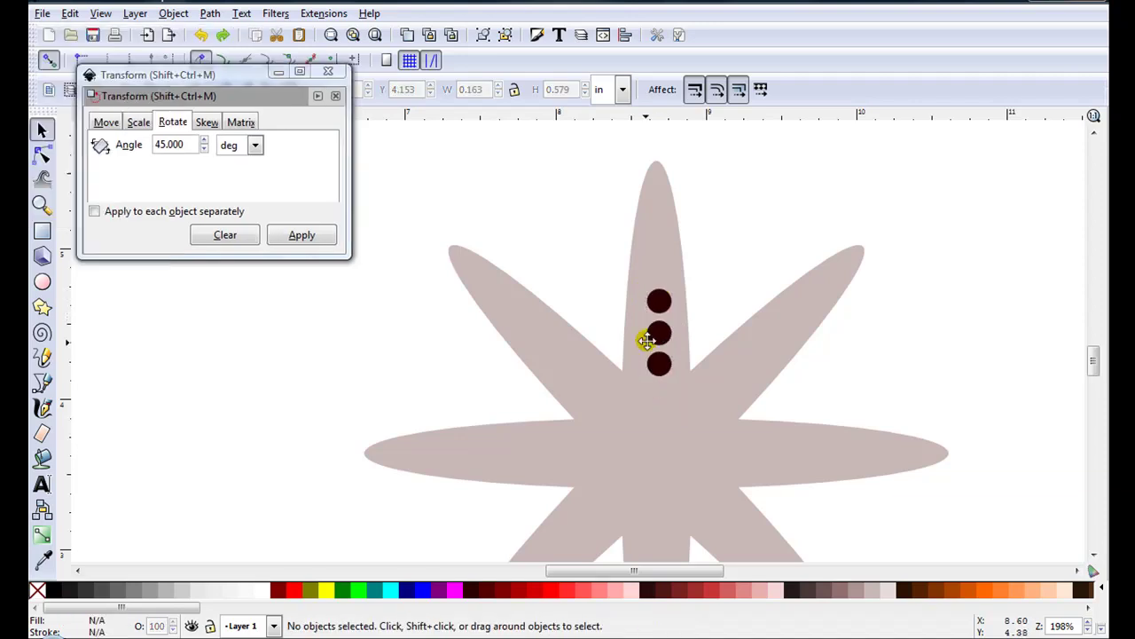
# Try to rotate a duplicate of the dot column by 45 degrees about its own centre
pyautogui.click(645, 340)
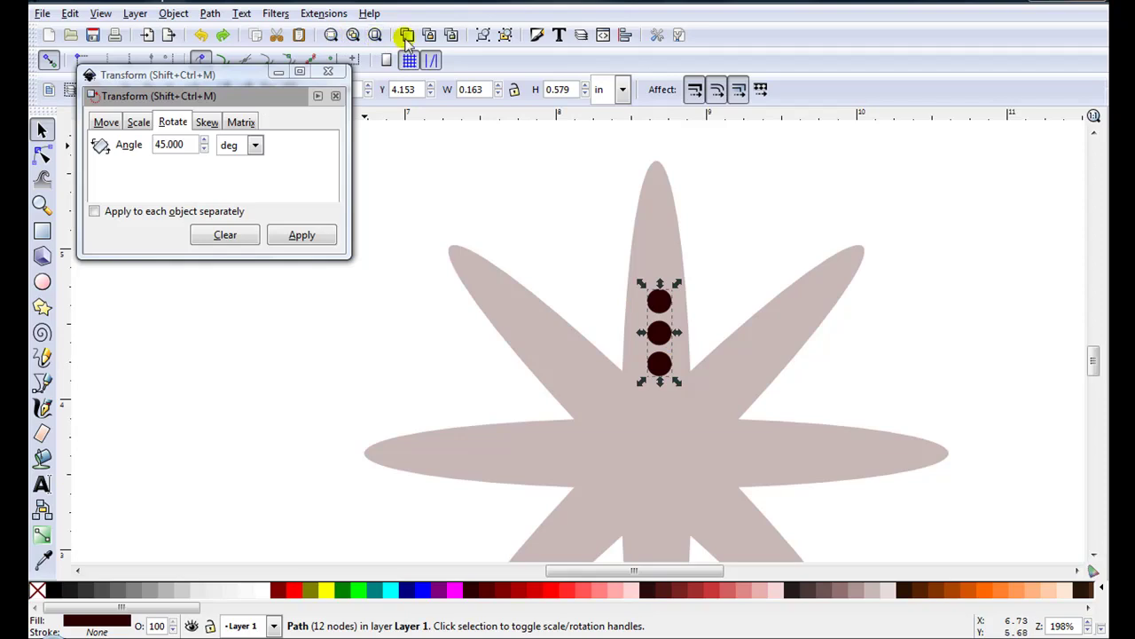
pyautogui.click(309, 238)
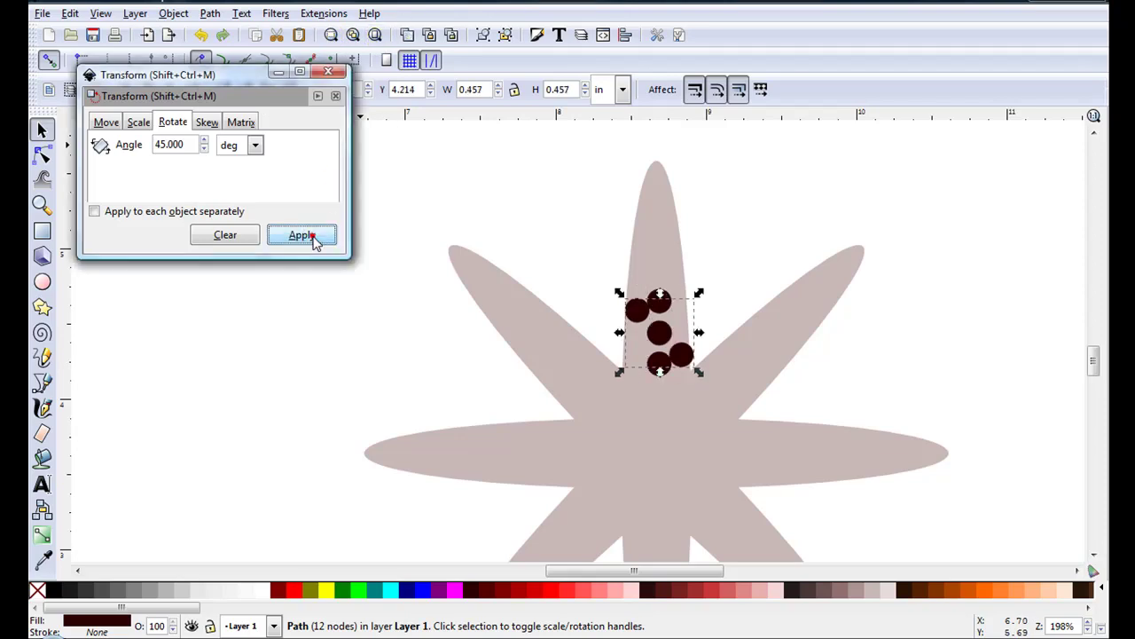
pyautogui.scroll(4, 660, 345)
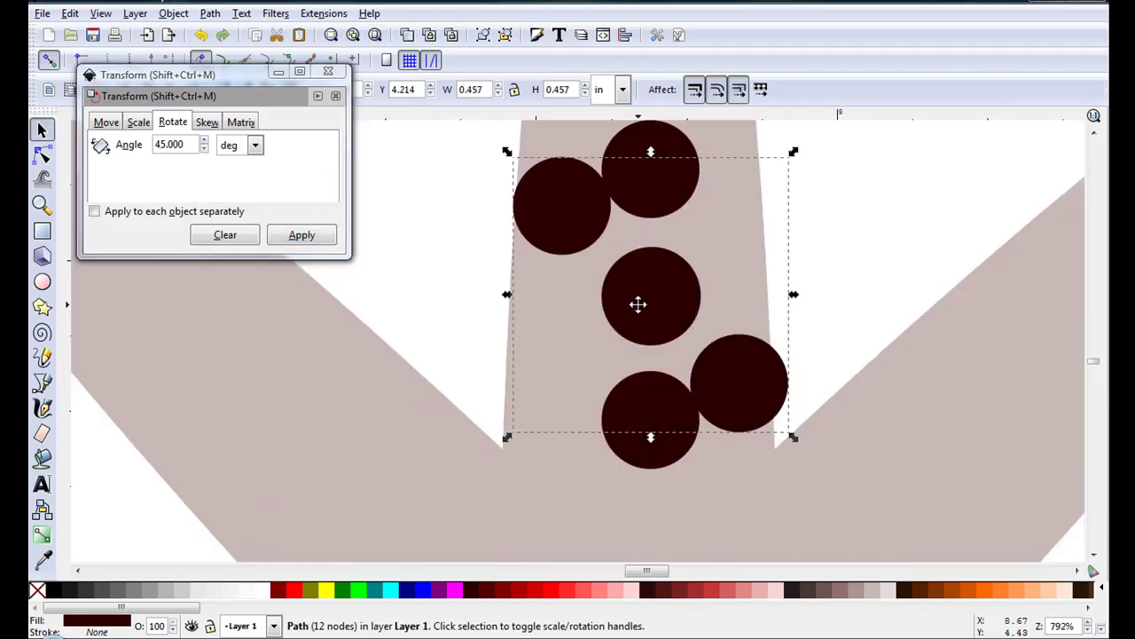
pyautogui.click(637, 304)
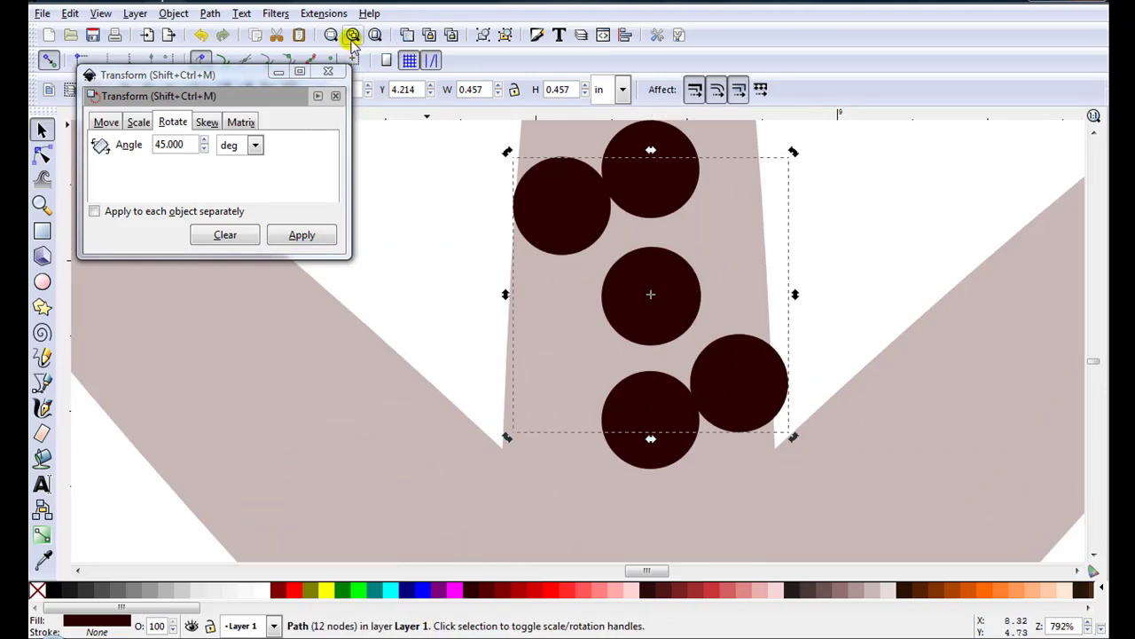
pyautogui.click(431, 260)
# Place a horizontal and a vertical guide that cross at the flower's centre
pyautogui.scroll(-3, 431, 261)
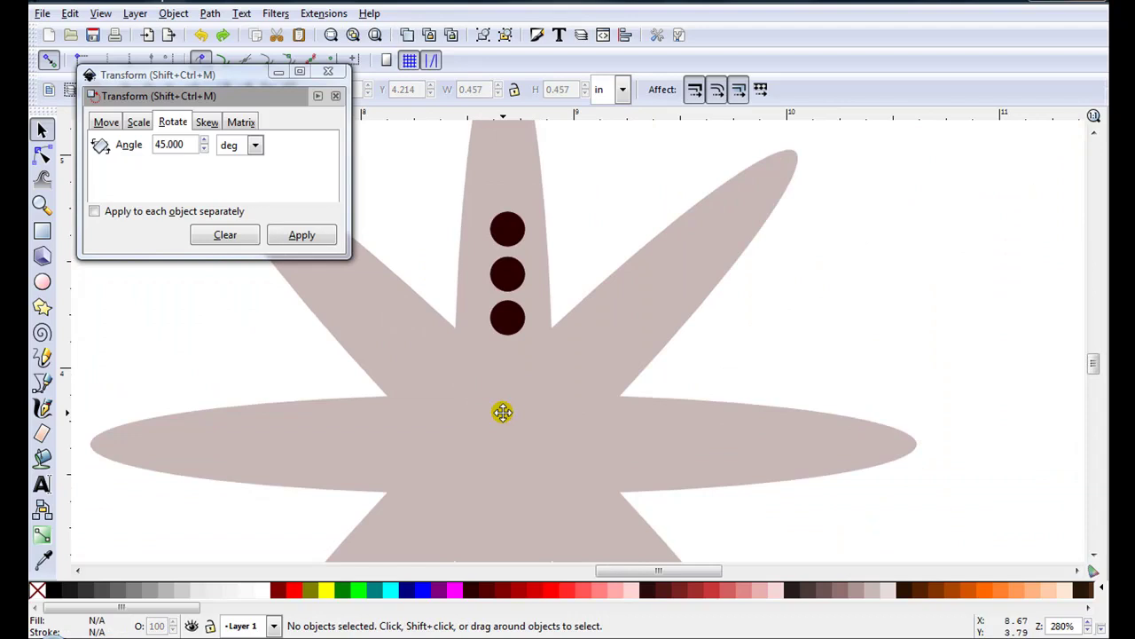
pyautogui.click(502, 412)
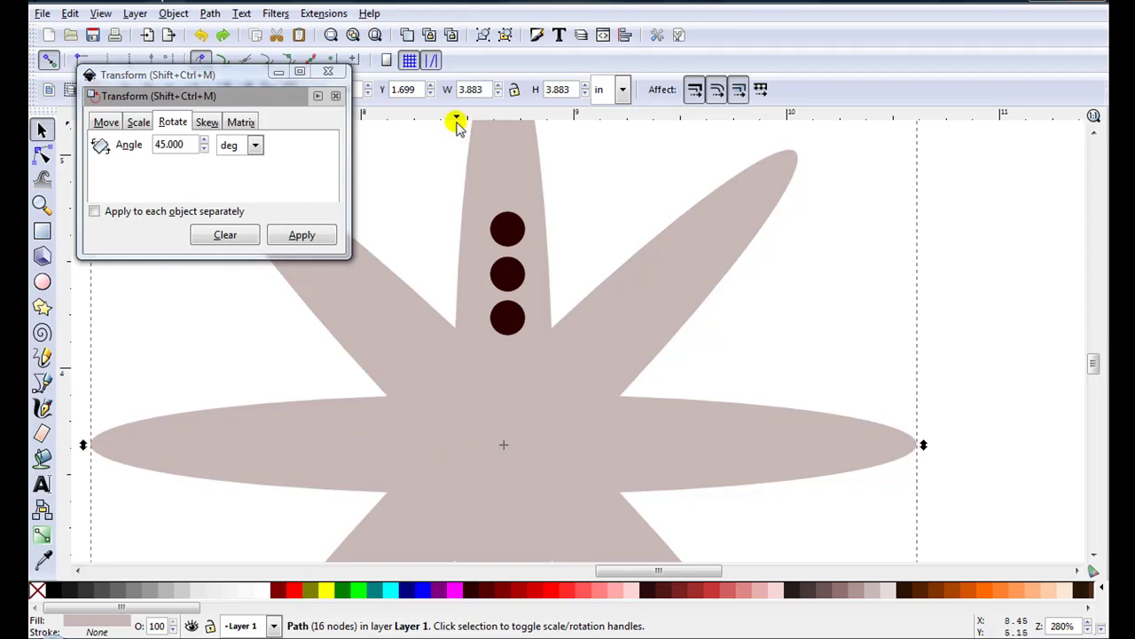
pyautogui.moveTo(455, 118); pyautogui.dragTo(517, 446)
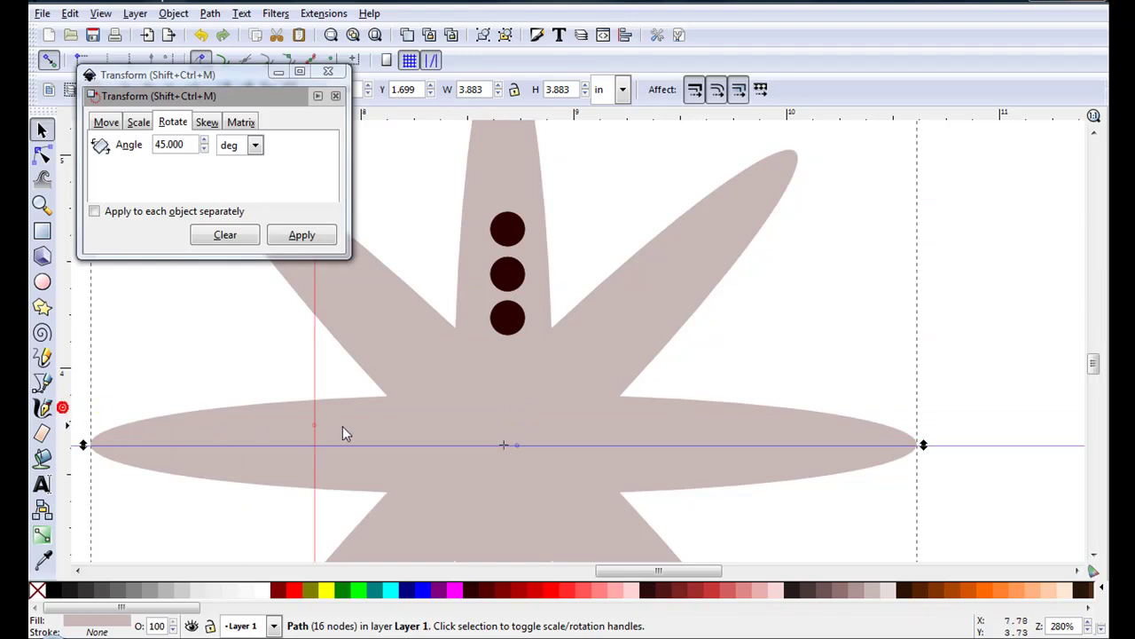
pyautogui.moveTo(342, 427); pyautogui.dragTo(503, 429)
pyautogui.keyDown('ctrl'); pyautogui.scroll(4, 443, 494); pyautogui.keyUp('ctrl')
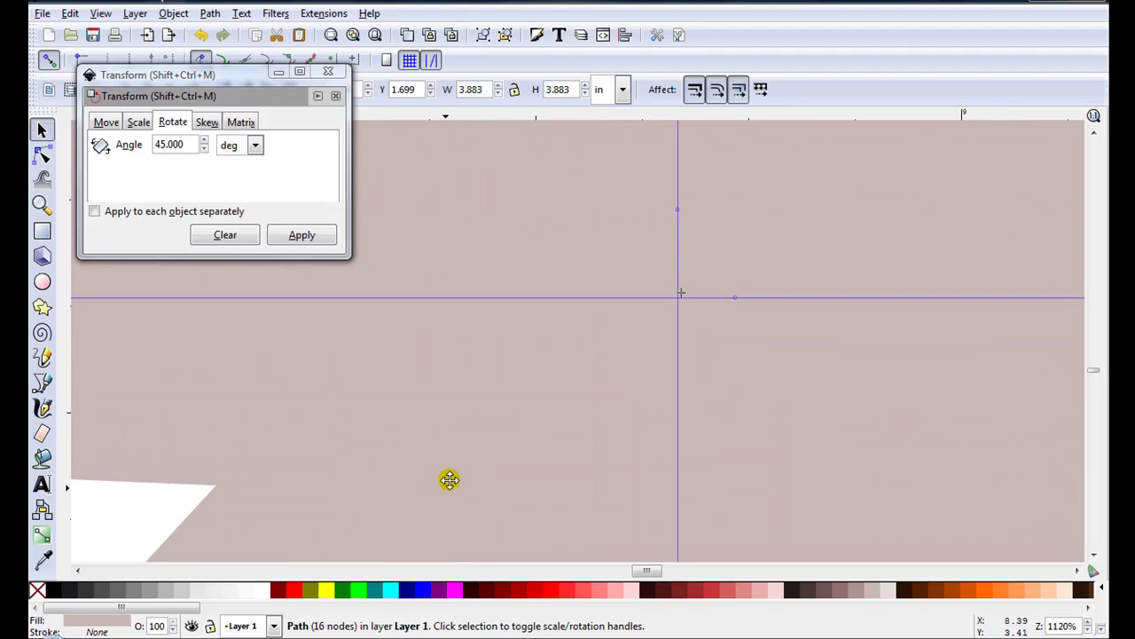
pyautogui.moveTo(639, 299); pyautogui.dragTo(631, 271)
# Move the dot column's rotation centre straight down the vertical guide to the crossing of the two guides
pyautogui.keyDown('ctrl'); pyautogui.scroll(-4, 639, 298); pyautogui.keyUp('ctrl')
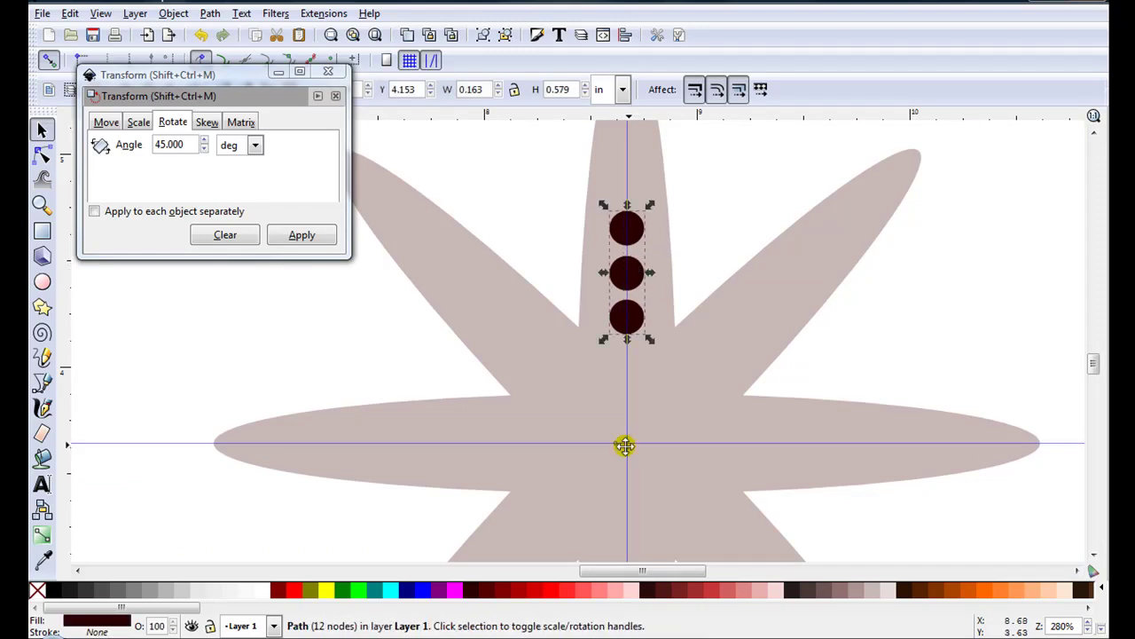
pyautogui.moveTo(629, 452); pyautogui.dragTo(627, 316)
pyautogui.scroll(2, 630, 289)
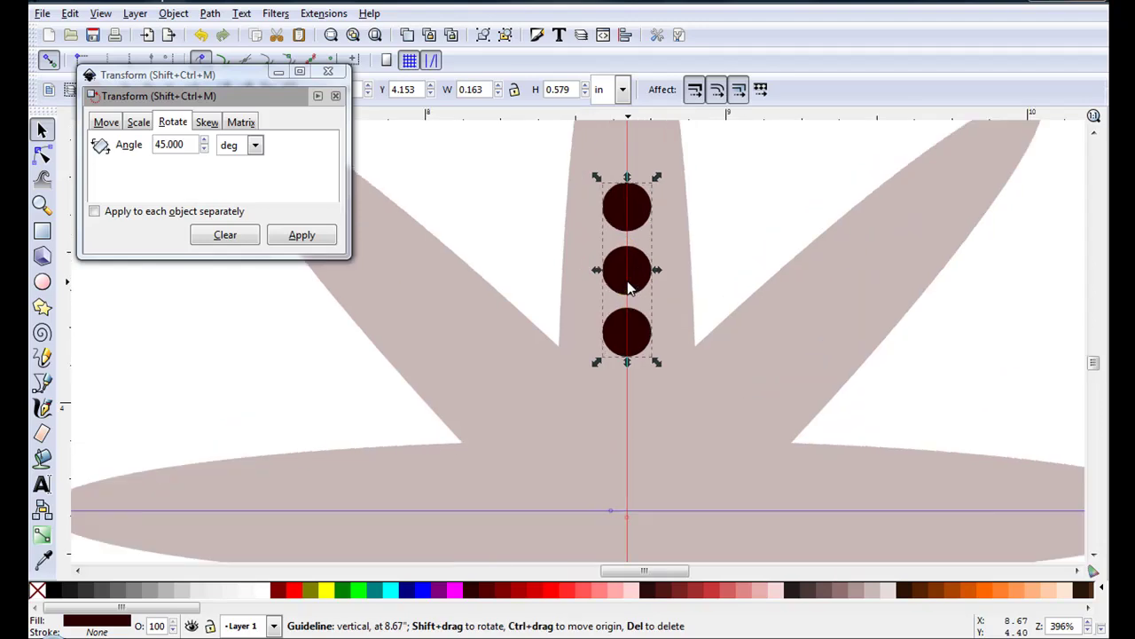
pyautogui.click(601, 267)
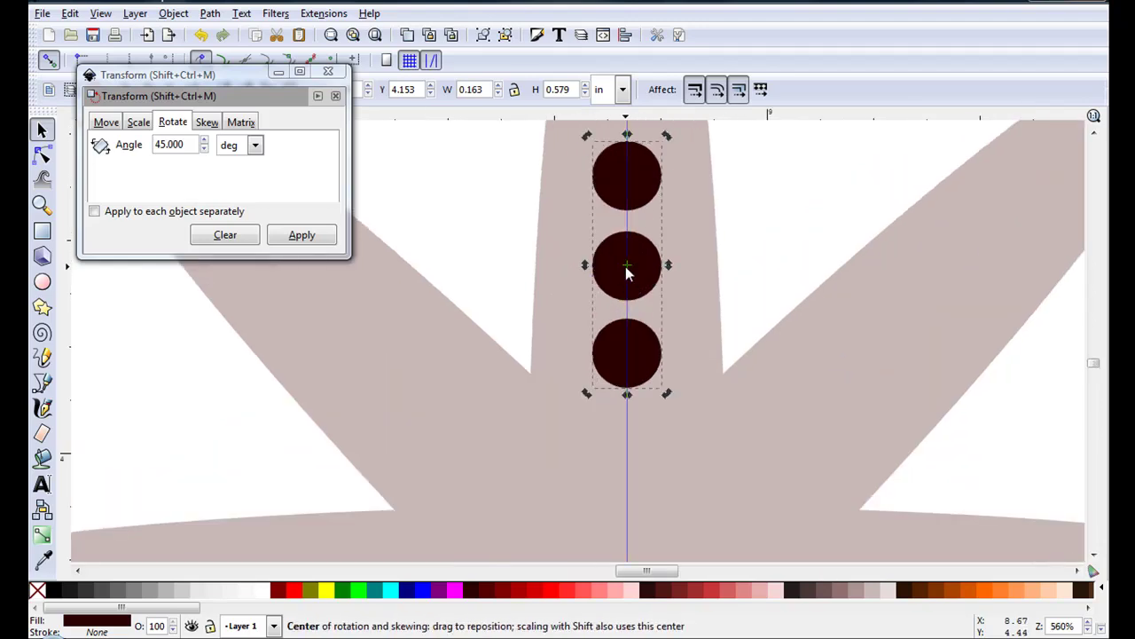
pyautogui.scroll(4, 625, 264)
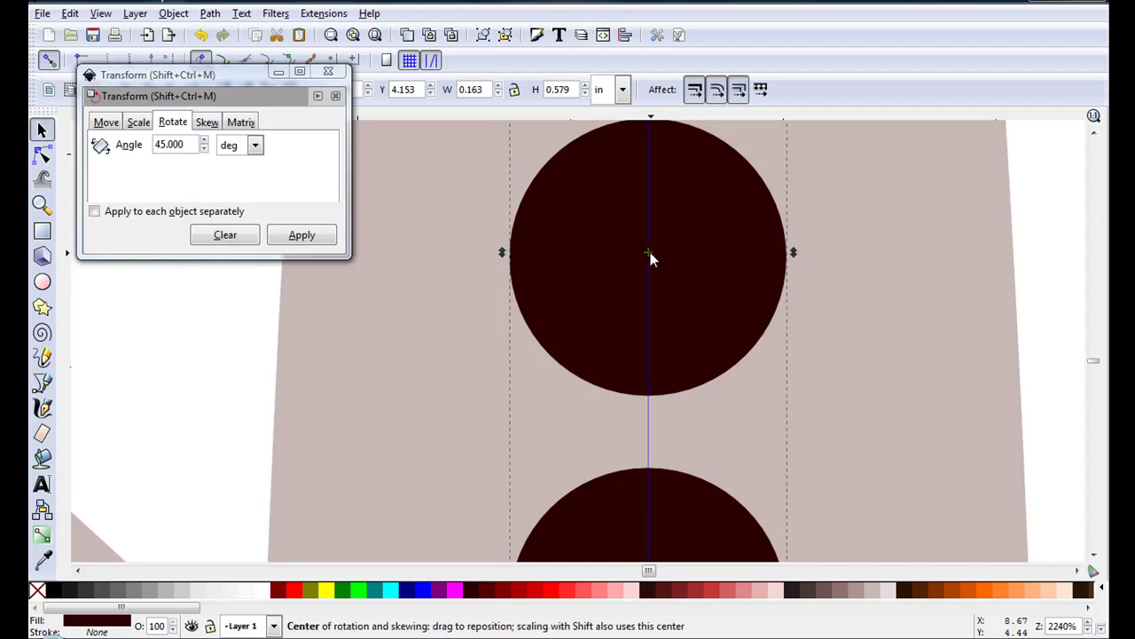
pyautogui.moveTo(650, 258); pyautogui.dragTo(651, 257)
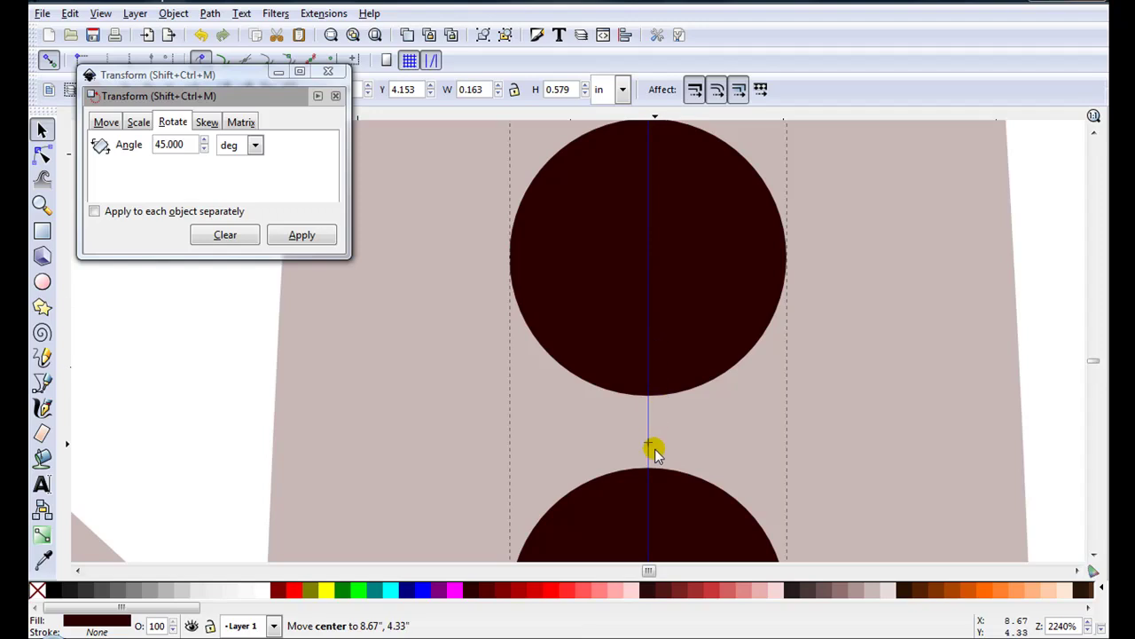
pyautogui.press('-')
pyautogui.press('-')
pyautogui.press('-')
pyautogui.press('-')
pyautogui.moveTo(661, 571); pyautogui.dragTo(647, 418)
# Fine-tune the dot column's rotation centre so it sits exactly on the intersection of the guides
pyautogui.press('+')
pyautogui.press('+')
pyautogui.press('+')
pyautogui.press('+')
pyautogui.press('+')
pyautogui.press('+')
pyautogui.press('+')
pyautogui.press('+')
pyautogui.press('+')
pyautogui.press('+')
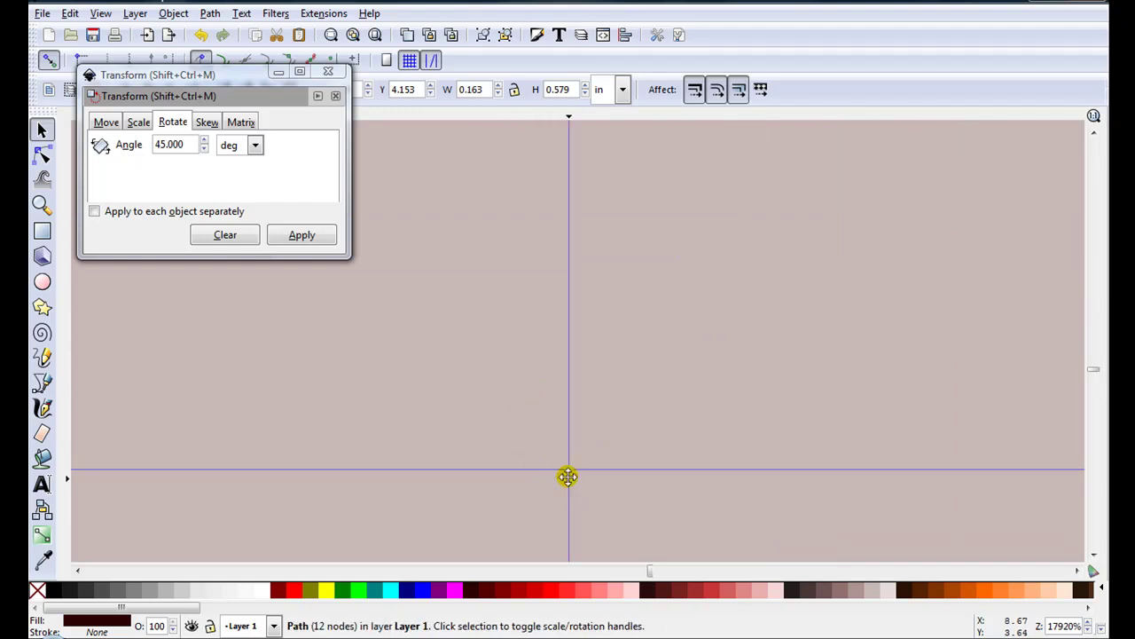
pyautogui.moveTo(567, 476); pyautogui.dragTo(565, 478)
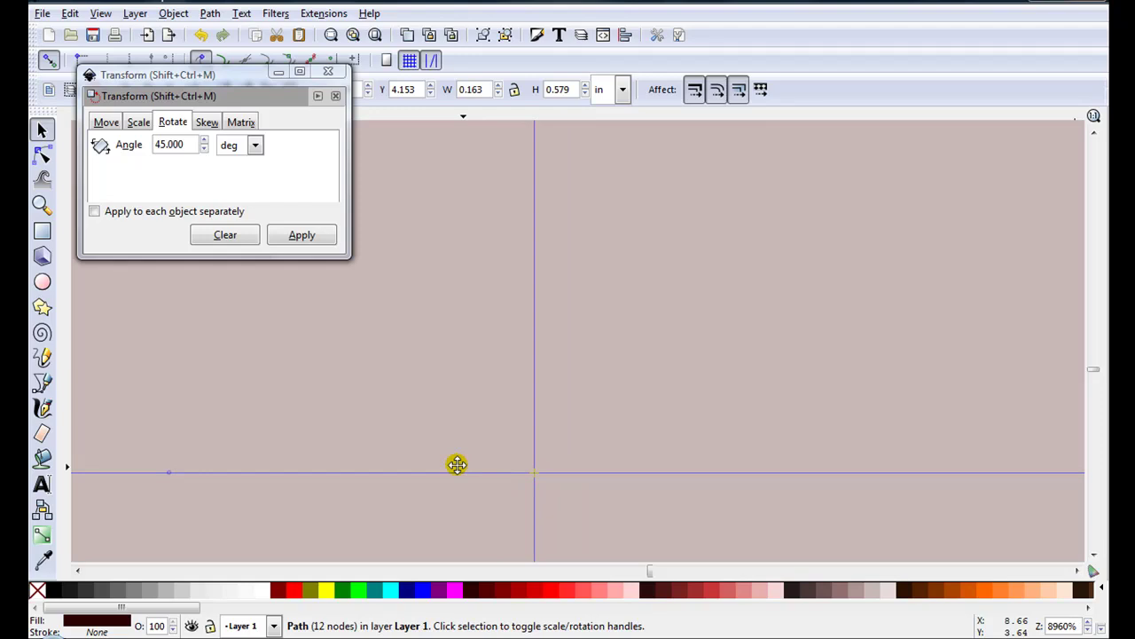
pyautogui.press('4')
pyautogui.press('Escape')
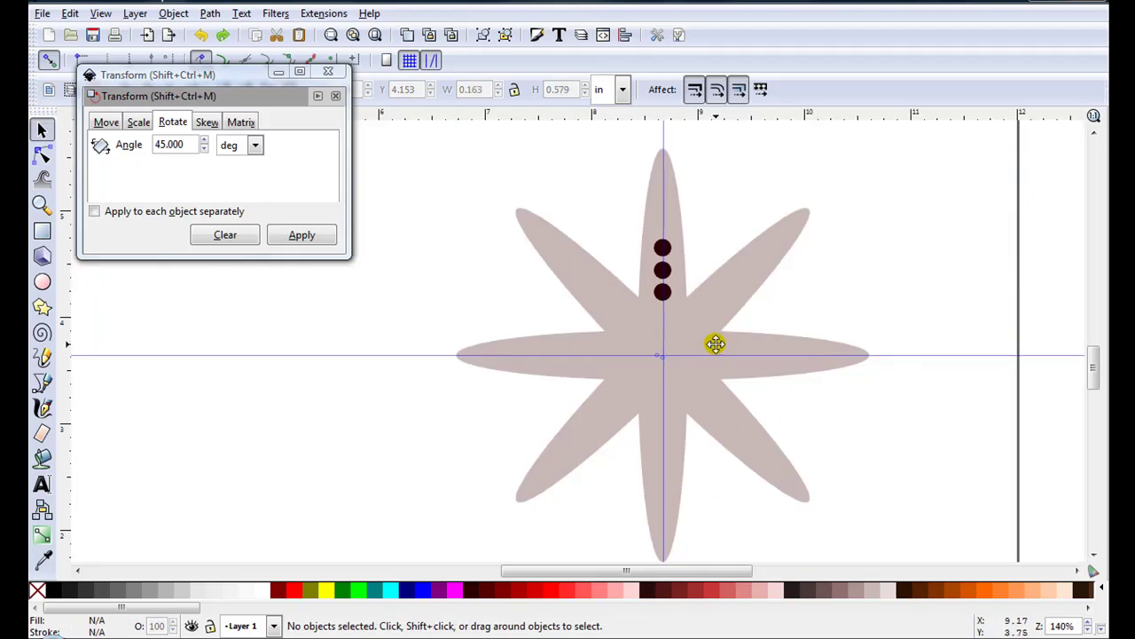
# Duplicate the dot column and rotate the copy by 45 degrees about the flower's centre onto the neighbouring petal
pyautogui.click(663, 300)
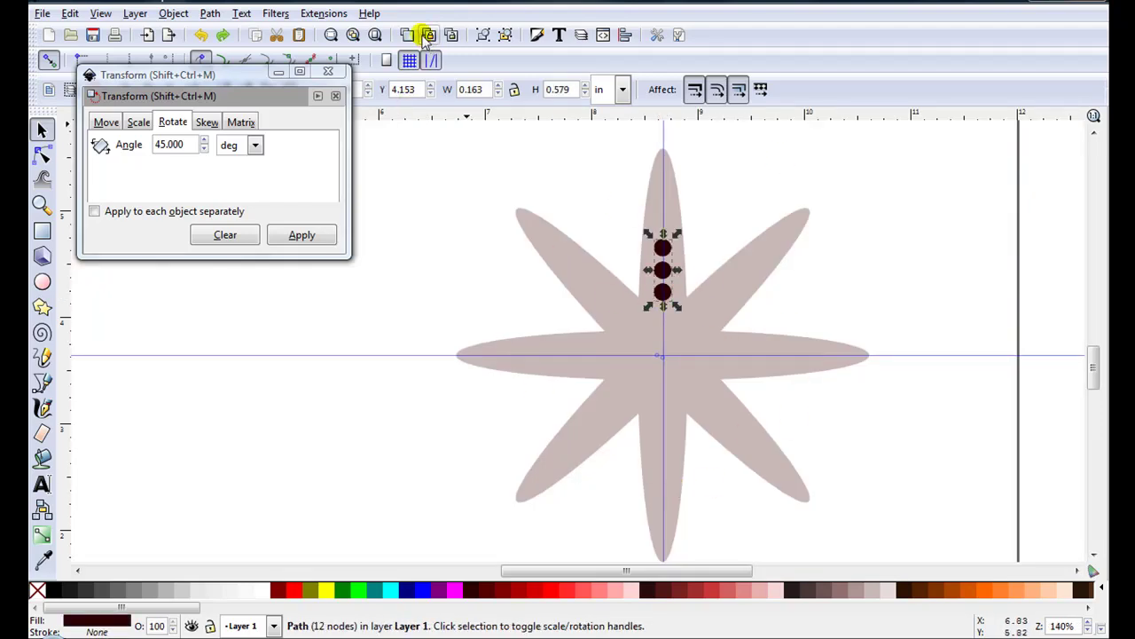
pyautogui.click(407, 34)
pyautogui.click(302, 235)
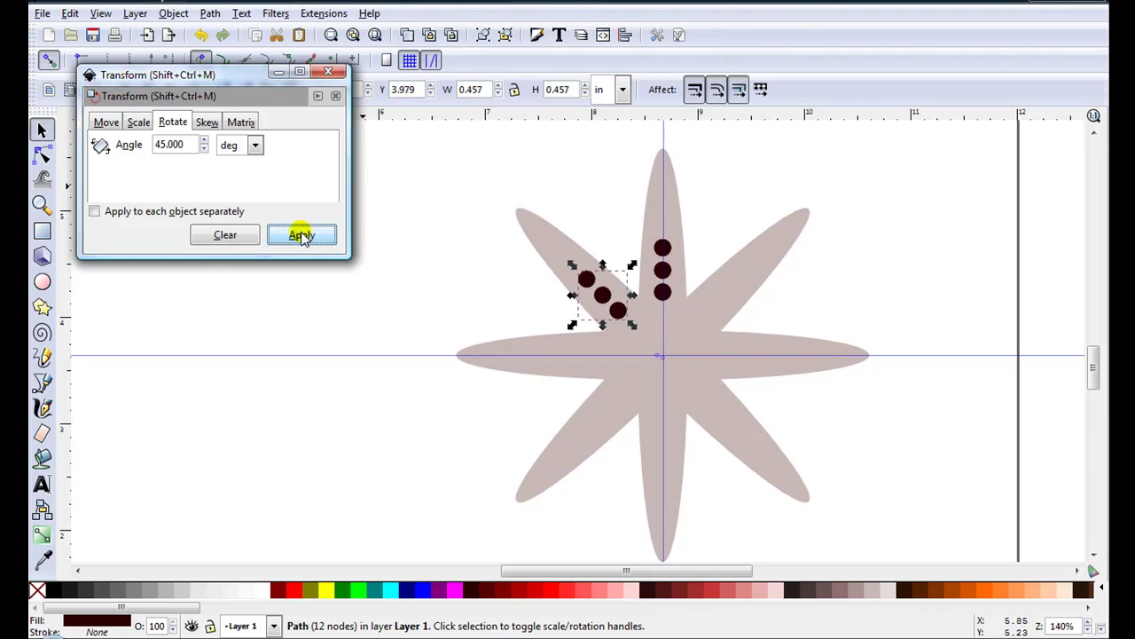
# Keep duplicating the dot column and rotating each copy 45 degrees about the flower's centre until the remaining six petals are filled
pyautogui.click(408, 35)
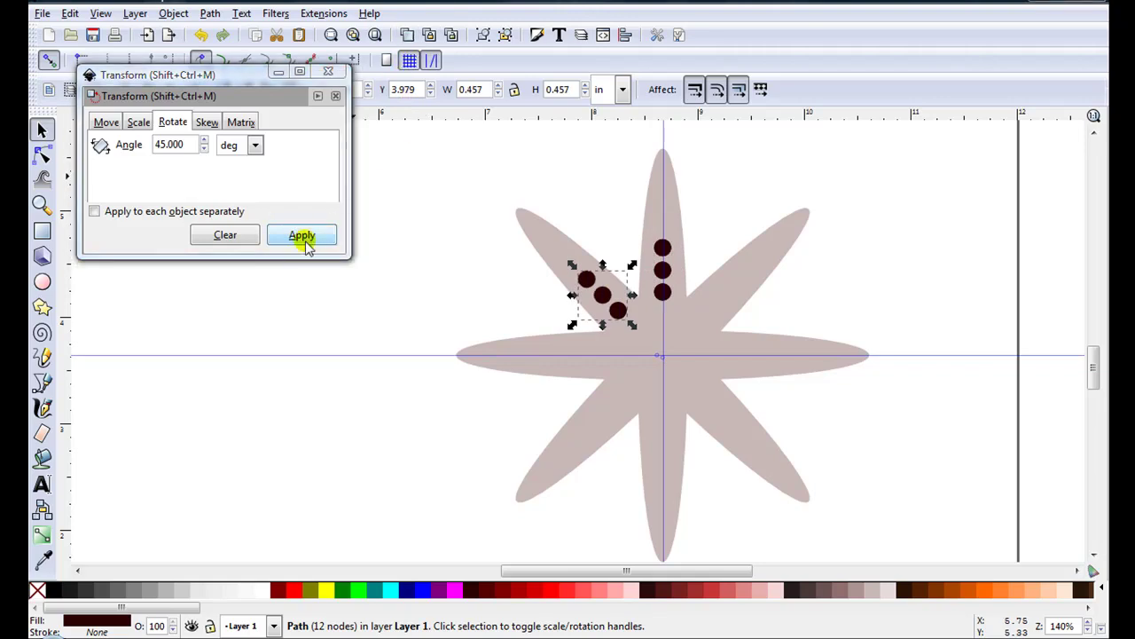
pyautogui.click(302, 235)
pyautogui.click(407, 35)
pyautogui.click(301, 235)
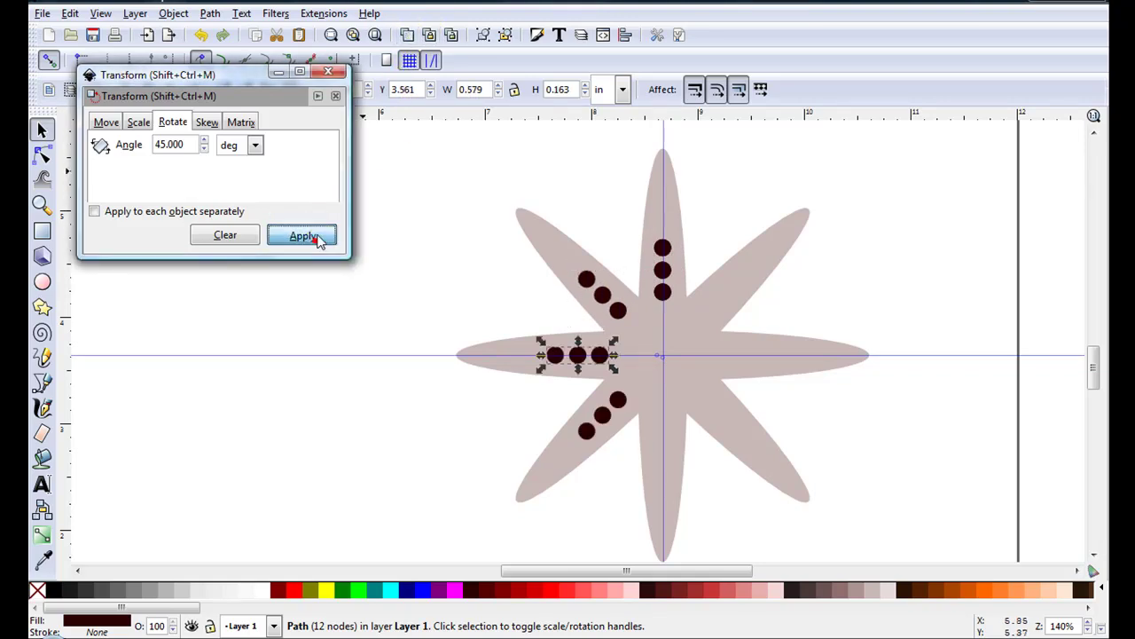
pyautogui.click(407, 35)
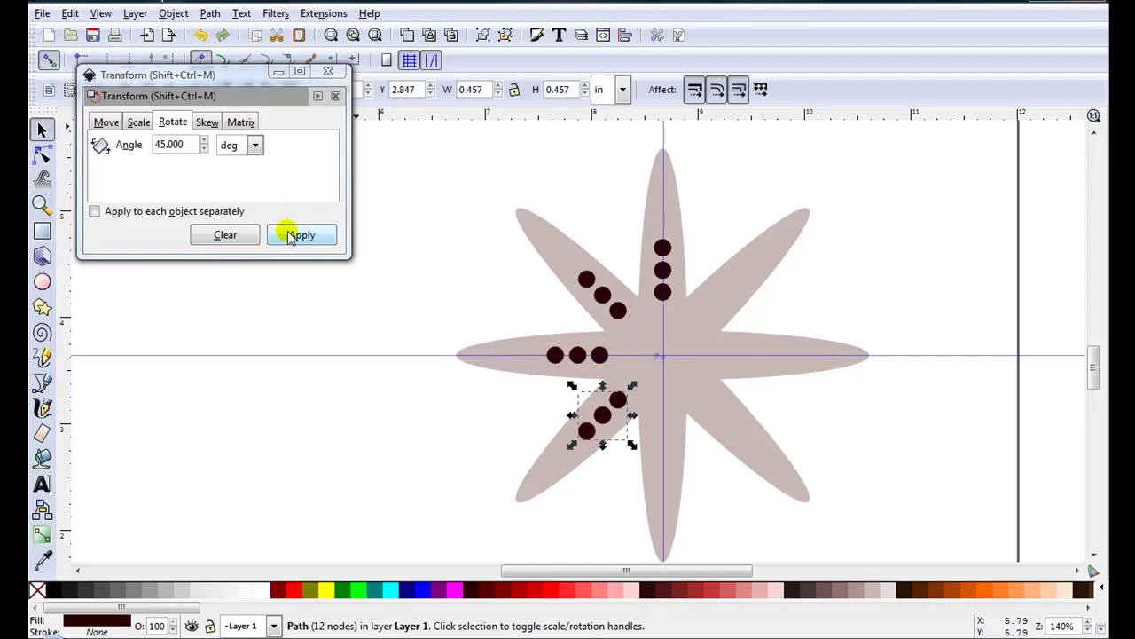
pyautogui.click(291, 235)
pyautogui.click(407, 34)
pyautogui.click(302, 235)
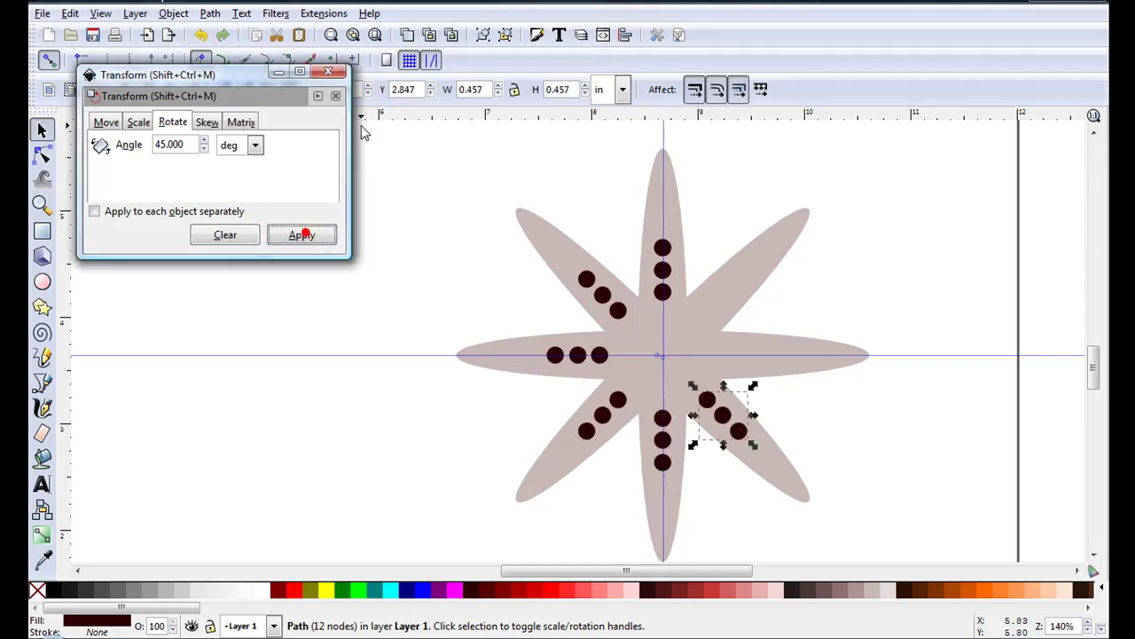
pyautogui.click(408, 34)
pyautogui.click(302, 238)
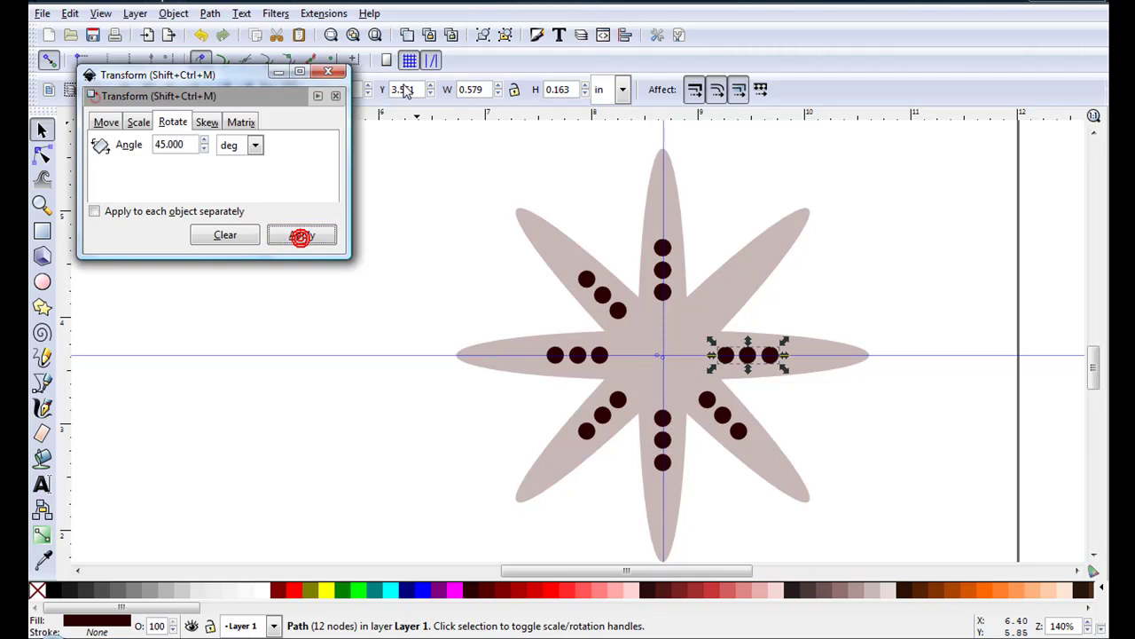
pyautogui.click(407, 34)
pyautogui.click(297, 236)
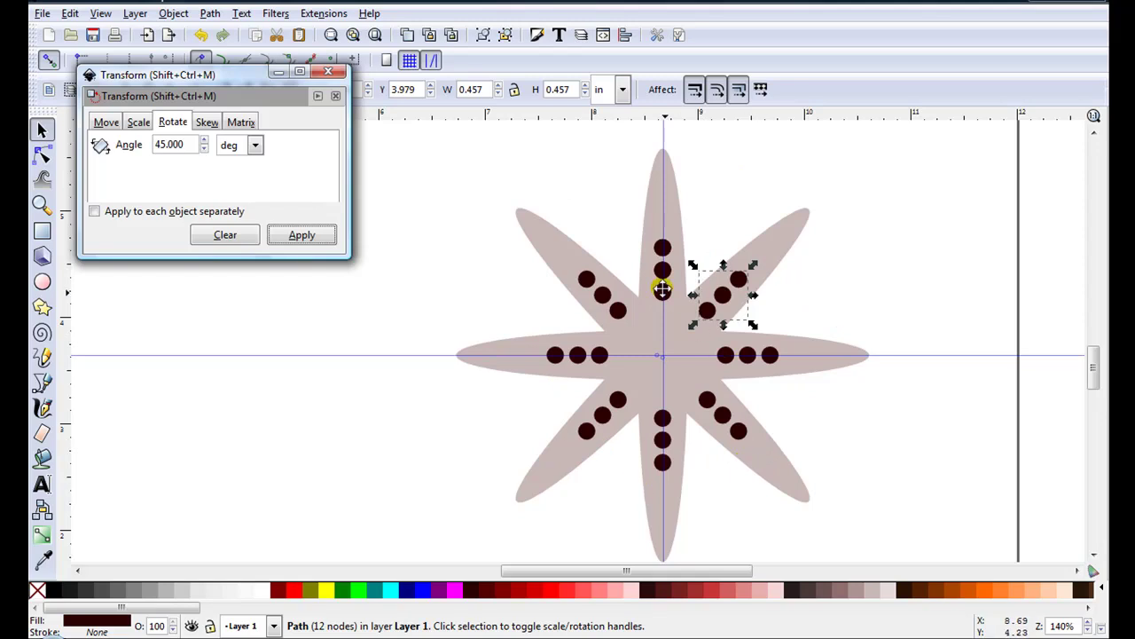
pyautogui.scroll(2, 689, 392)
pyautogui.click(517, 339)
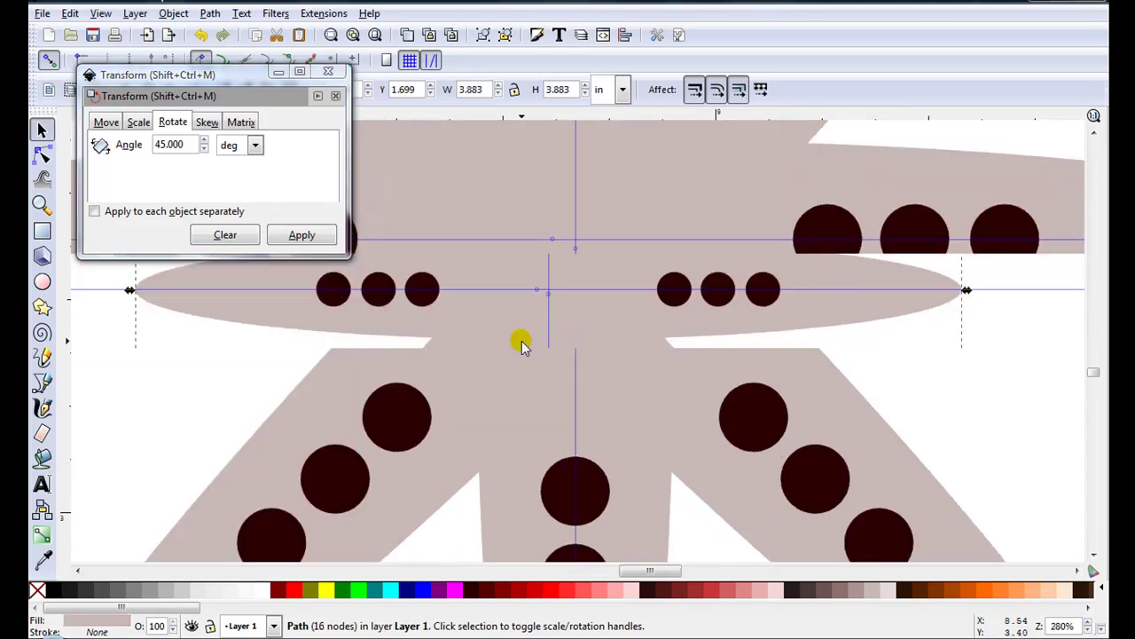
pyautogui.click(416, 299)
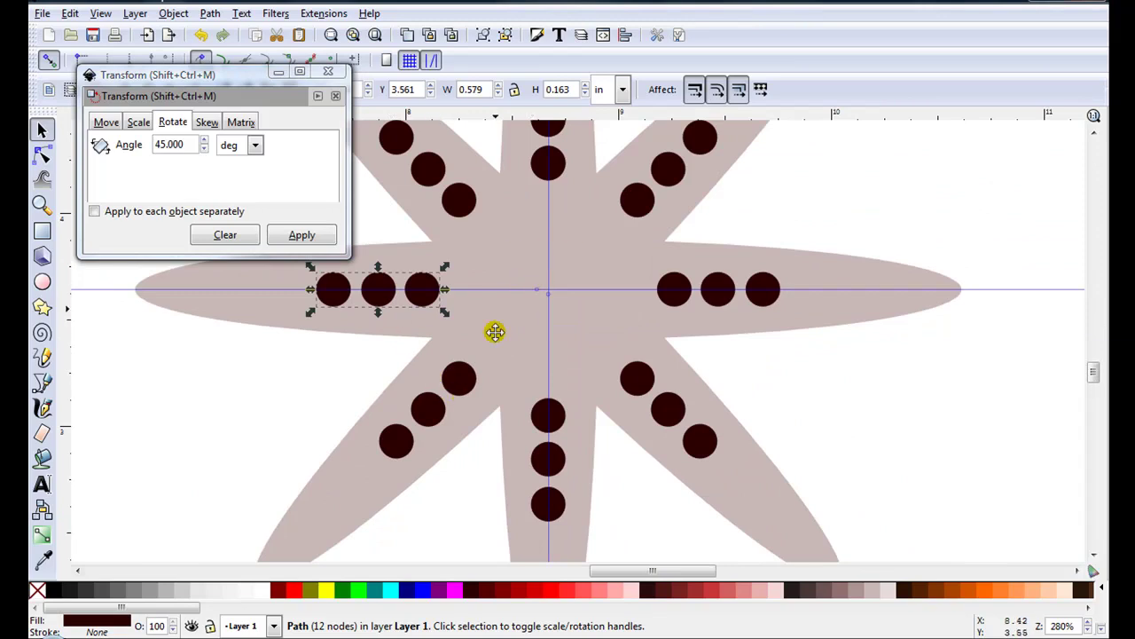
pyautogui.scroll(-2, 522, 299)
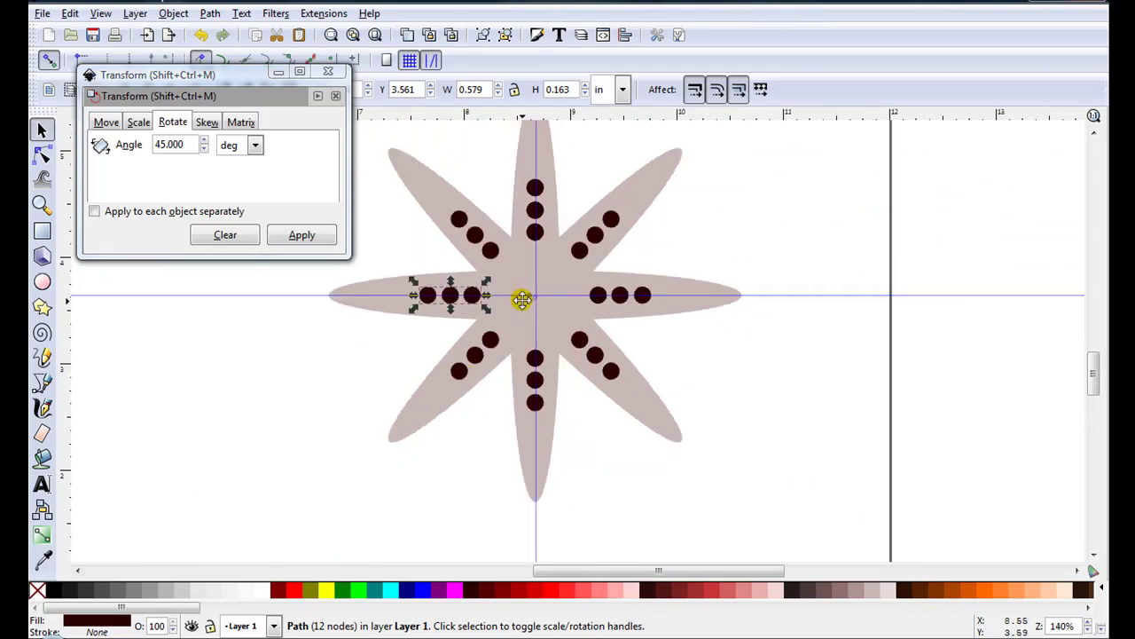
# Select all eight dot columns on the petals and merge them into one path with Union
pyautogui.click(476, 350)
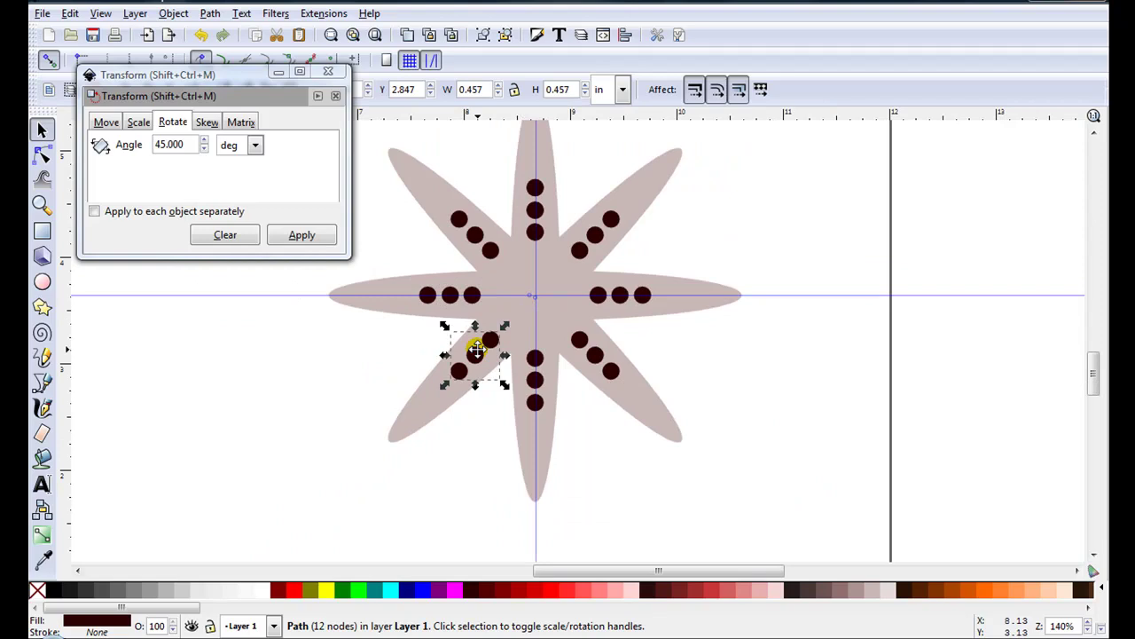
pyautogui.keyDown('shift'); pyautogui.click(475, 286); pyautogui.keyUp('shift')
pyautogui.keyDown('shift'); pyautogui.click(477, 236); pyautogui.keyUp('shift')
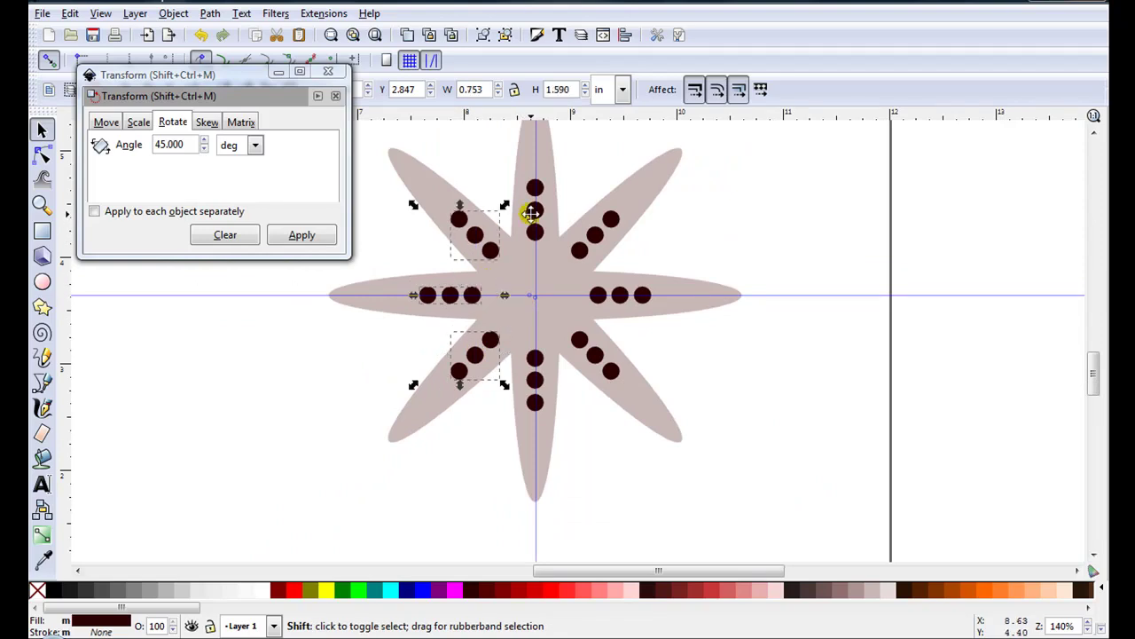
pyautogui.keyDown('shift'); pyautogui.click(533, 211); pyautogui.keyUp('shift')
pyautogui.keyDown('shift'); pyautogui.click(594, 236); pyautogui.keyUp('shift')
pyautogui.keyDown('shift'); pyautogui.click(619, 292); pyautogui.keyUp('shift')
pyautogui.keyDown('shift'); pyautogui.click(597, 354); pyautogui.keyUp('shift')
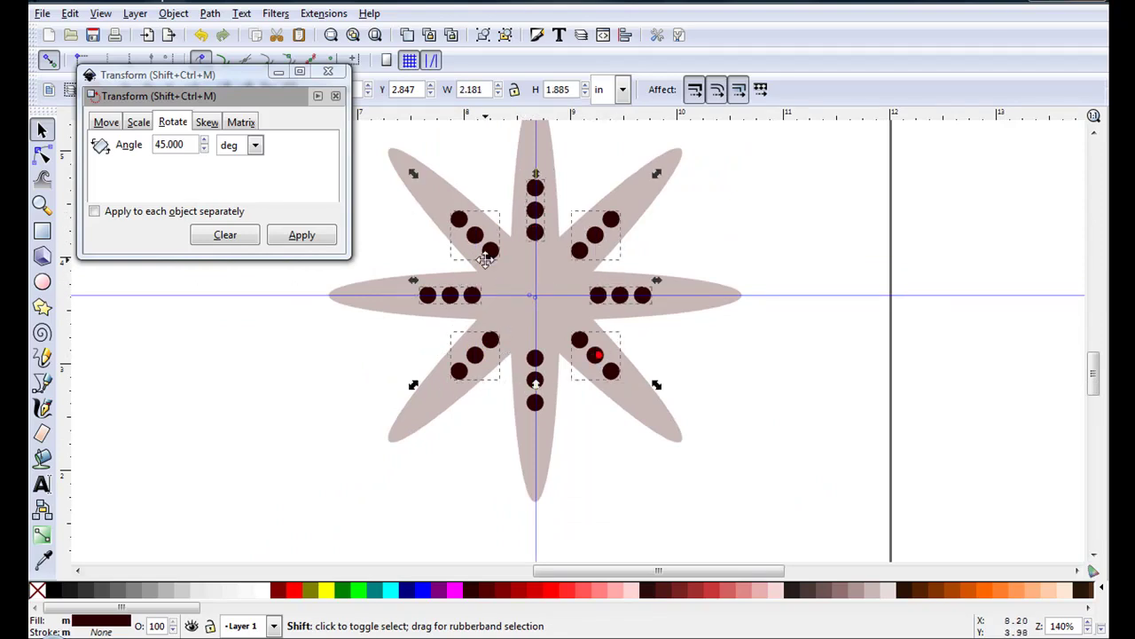
pyautogui.keyDown('shift'); pyautogui.click(532, 406); pyautogui.keyUp('shift')
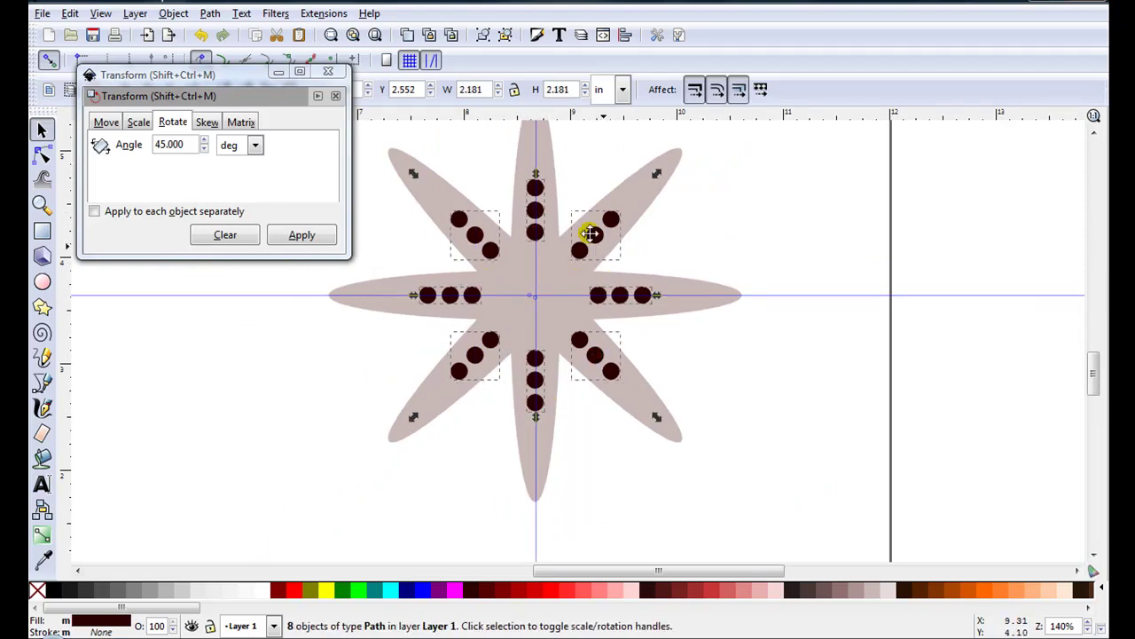
pyautogui.click(211, 14)
pyautogui.click(238, 101)
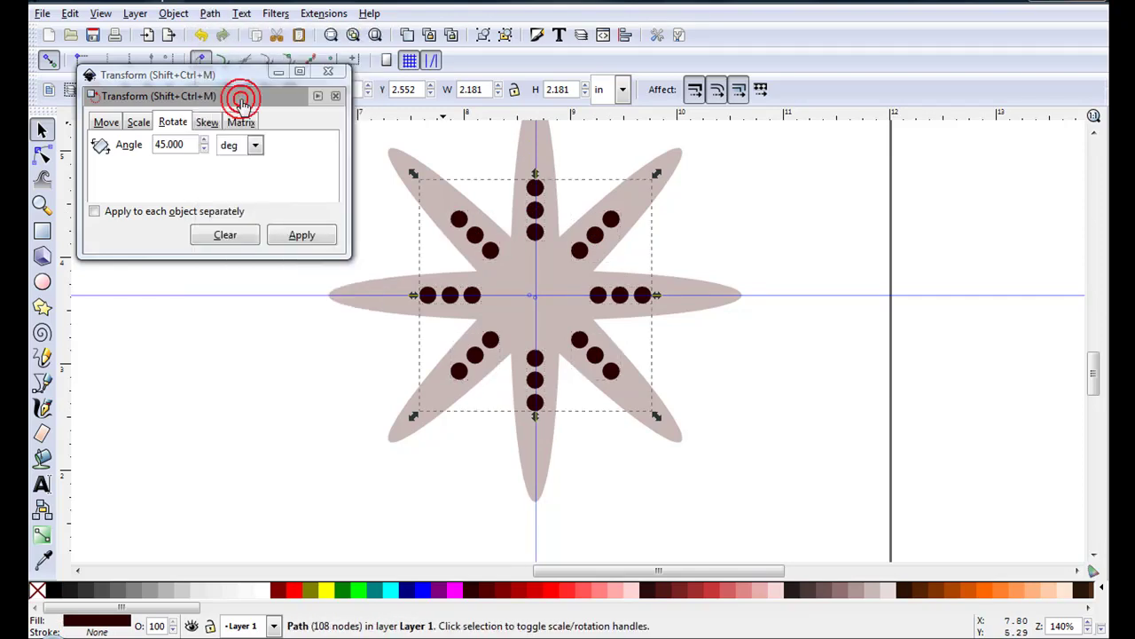
pyautogui.press('Escape')
pyautogui.press('-')
pyautogui.click(532, 259)
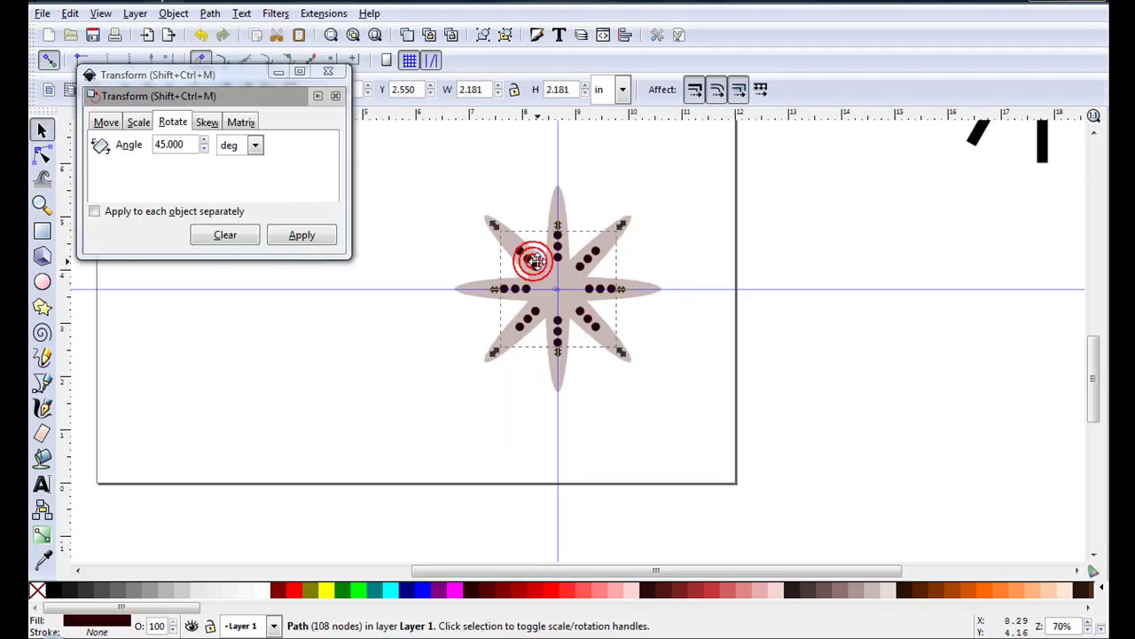
pyautogui.moveTo(529, 257); pyautogui.dragTo(737, 240)
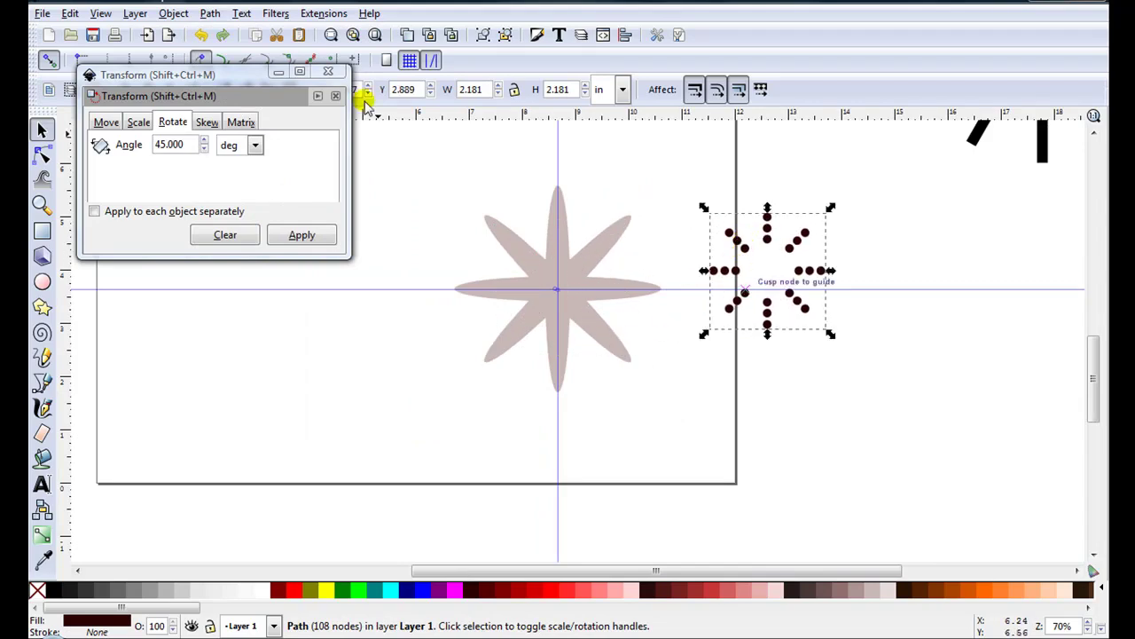
pyautogui.click(202, 35)
pyautogui.click(513, 322)
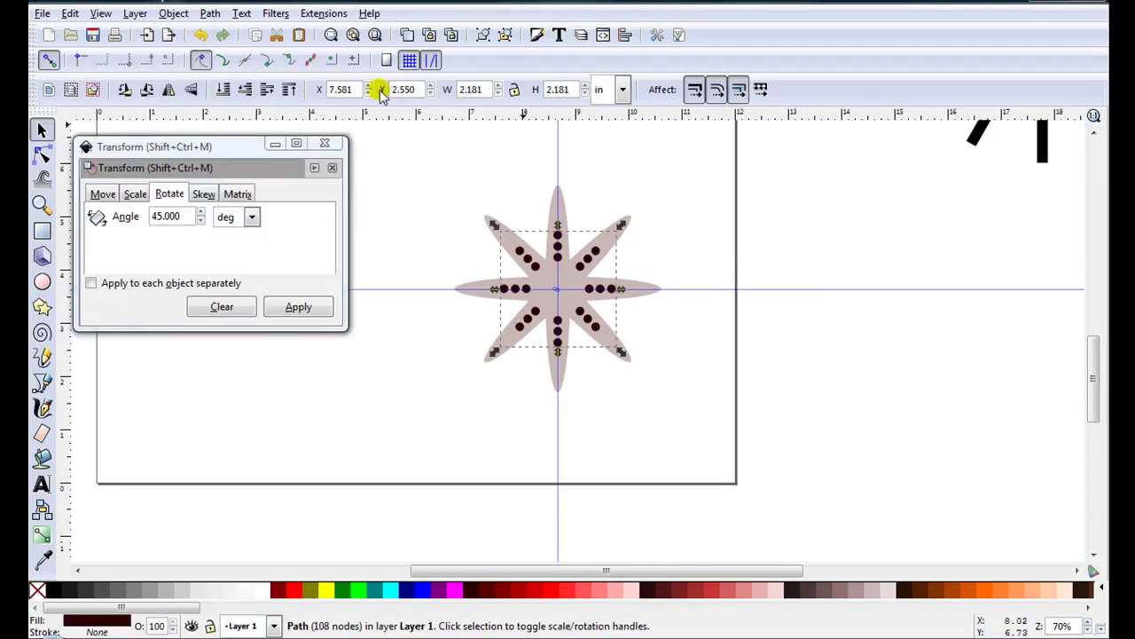
# Set a copy of the dot pattern beside the page and draw an ellipse about 2.62 by 2.49 in behind it
pyautogui.moveTo(524, 279); pyautogui.dragTo(800, 270)
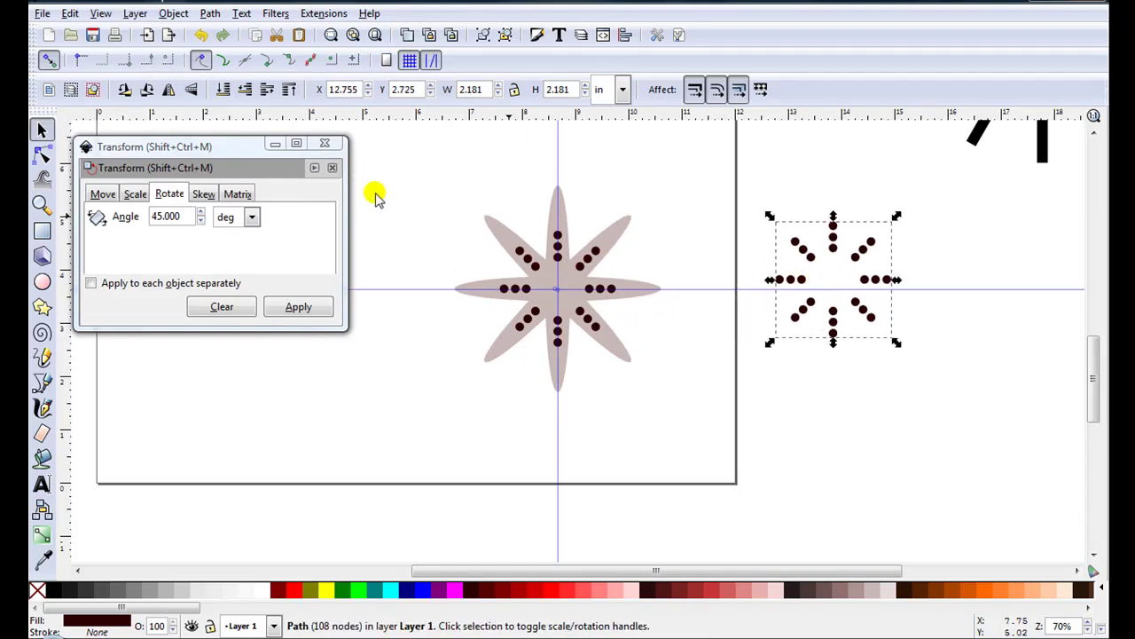
pyautogui.click(42, 281)
pyautogui.moveTo(767, 210); pyautogui.dragTo(906, 344)
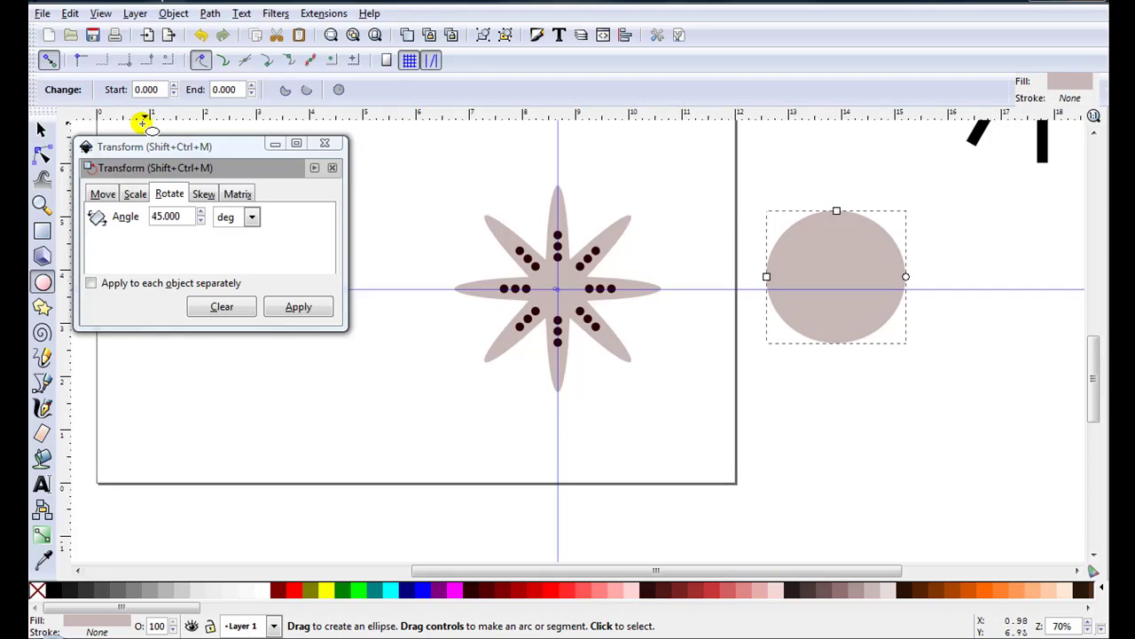
pyautogui.click(42, 130)
pyautogui.click(212, 89)
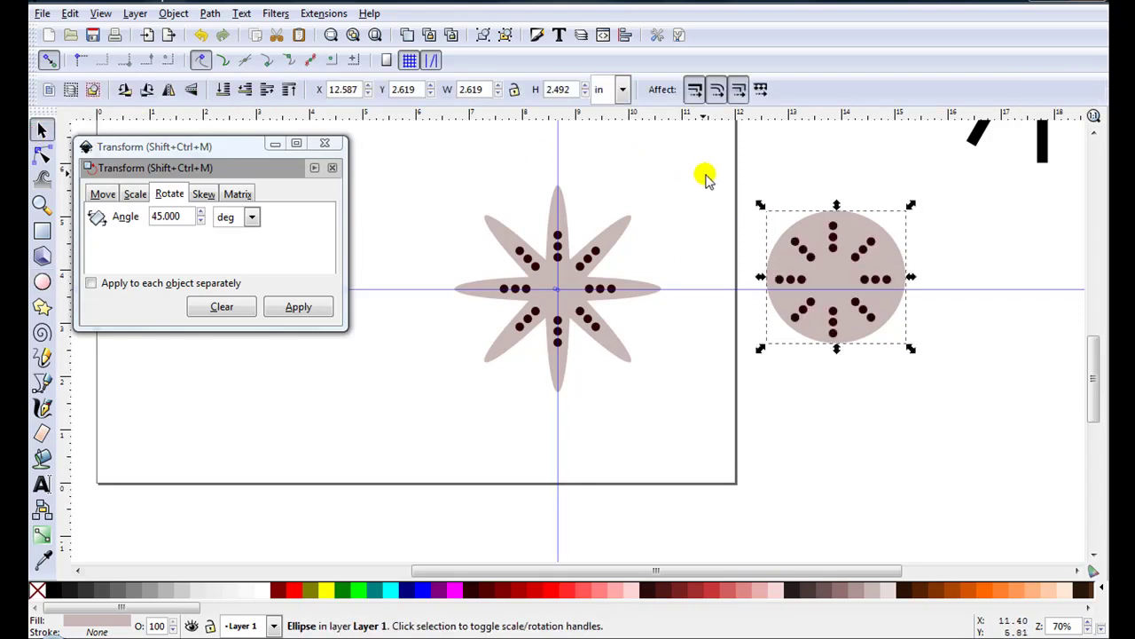
# Centre the copied dot pattern on the ellipse horizontally and vertically, relative to the biggest object
pyautogui.moveTo(717, 172); pyautogui.dragTo(963, 408)
pyautogui.click(624, 37)
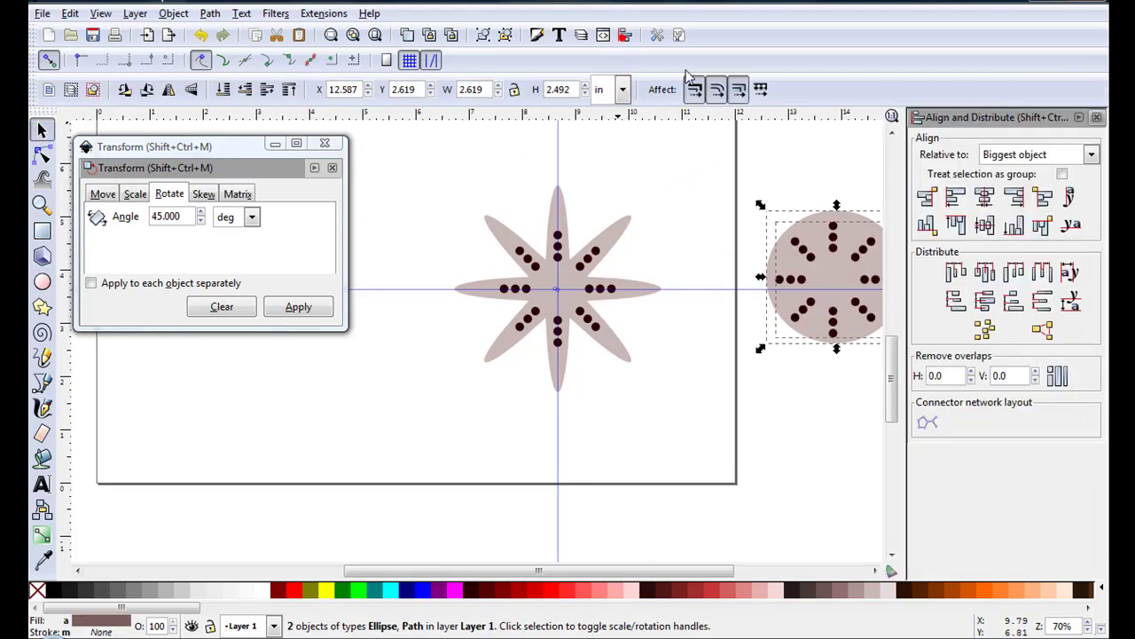
pyautogui.click(983, 189)
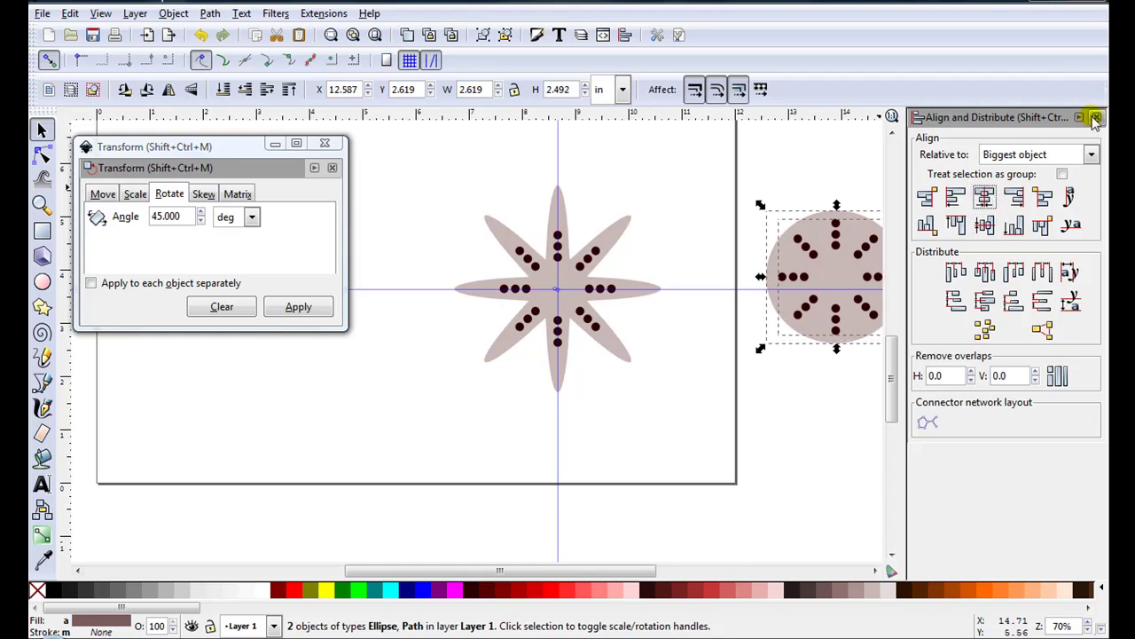
pyautogui.click(1096, 116)
# Cut the dot pattern out of the ellipse with Difference
pyautogui.click(210, 13)
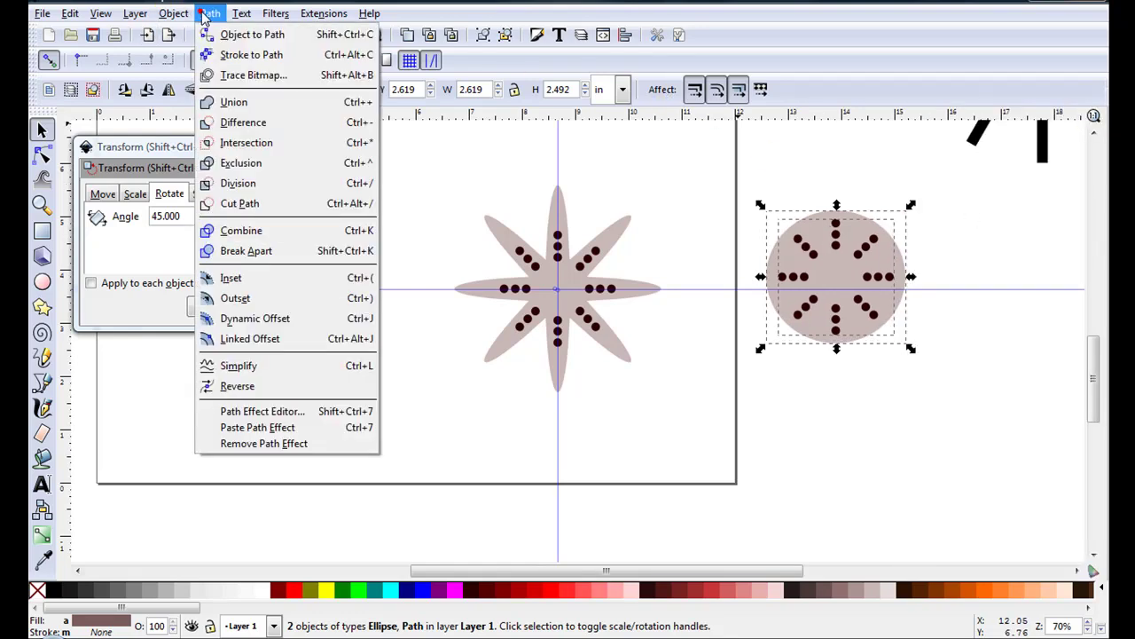
pyautogui.click(241, 121)
pyautogui.scroll(1, 803, 368)
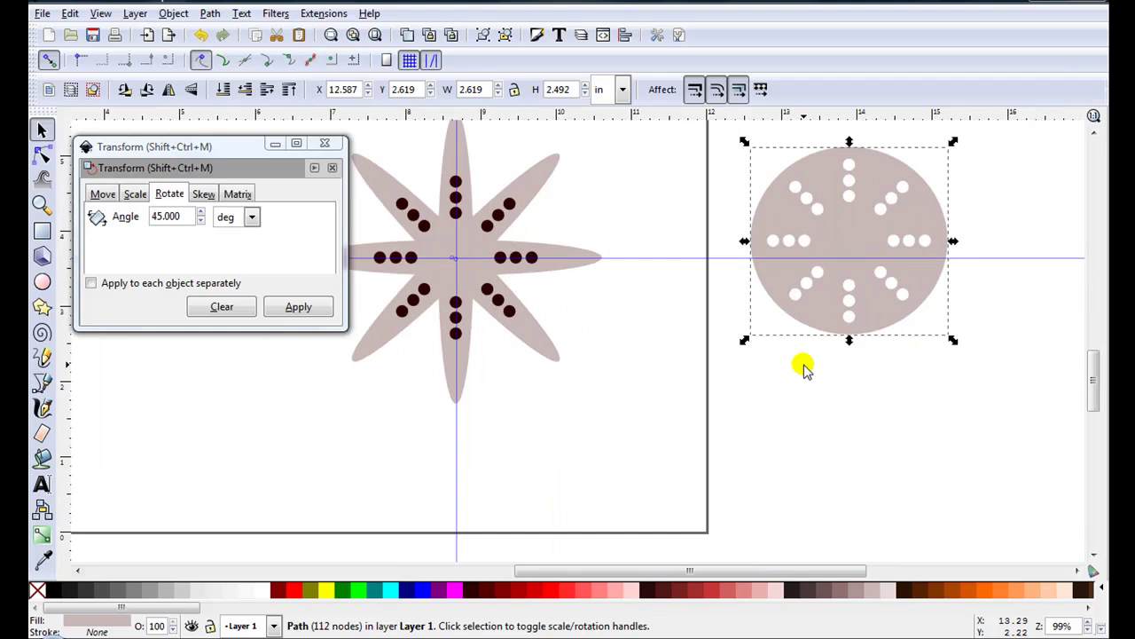
pyautogui.press('n')
pyautogui.click(679, 348)
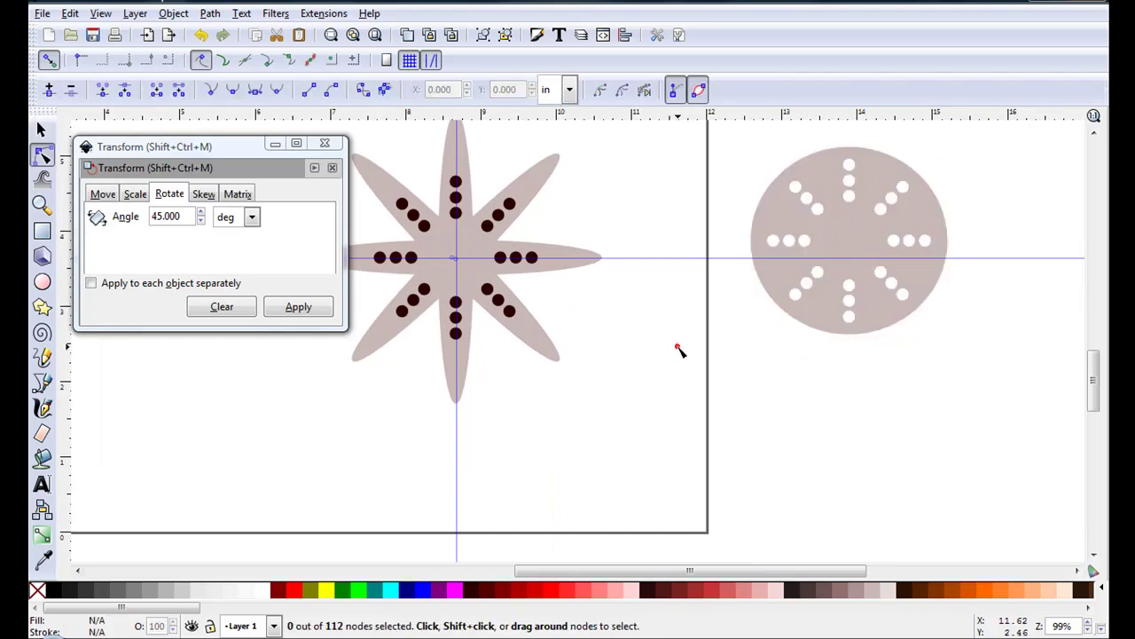
# Select the flower together with its dot pattern and punch the dots out of the petals with Difference
pyautogui.scroll(-2, 436, 154)
pyautogui.press('s')
pyautogui.moveTo(426, 148); pyautogui.dragTo(635, 330)
pyautogui.click(210, 13)
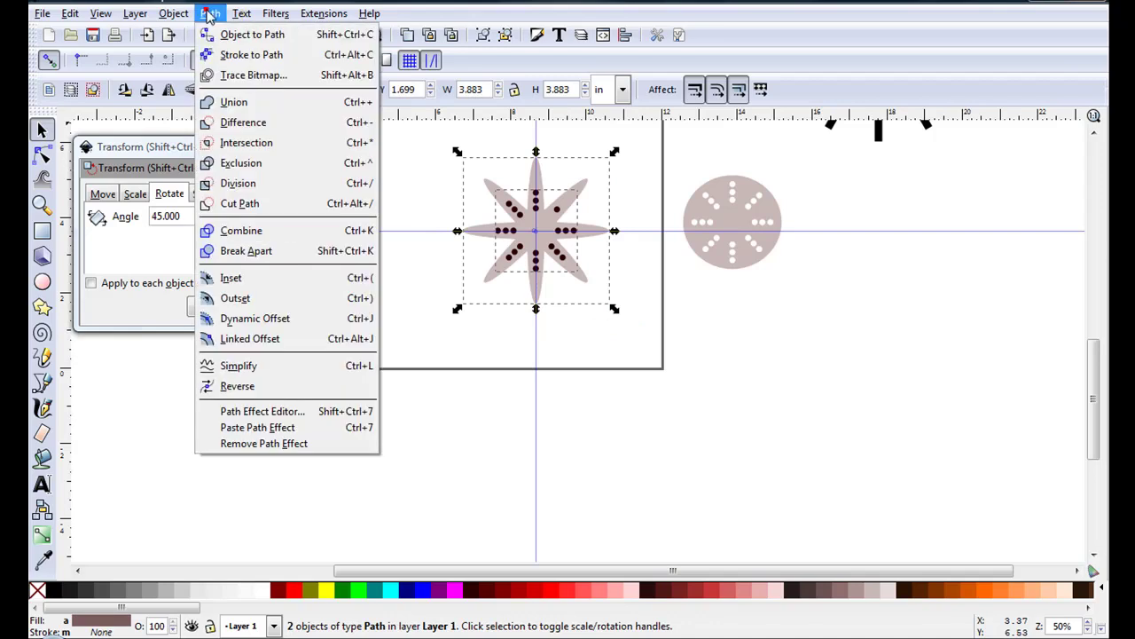
pyautogui.click(231, 116)
pyautogui.scroll(2, 431, 190)
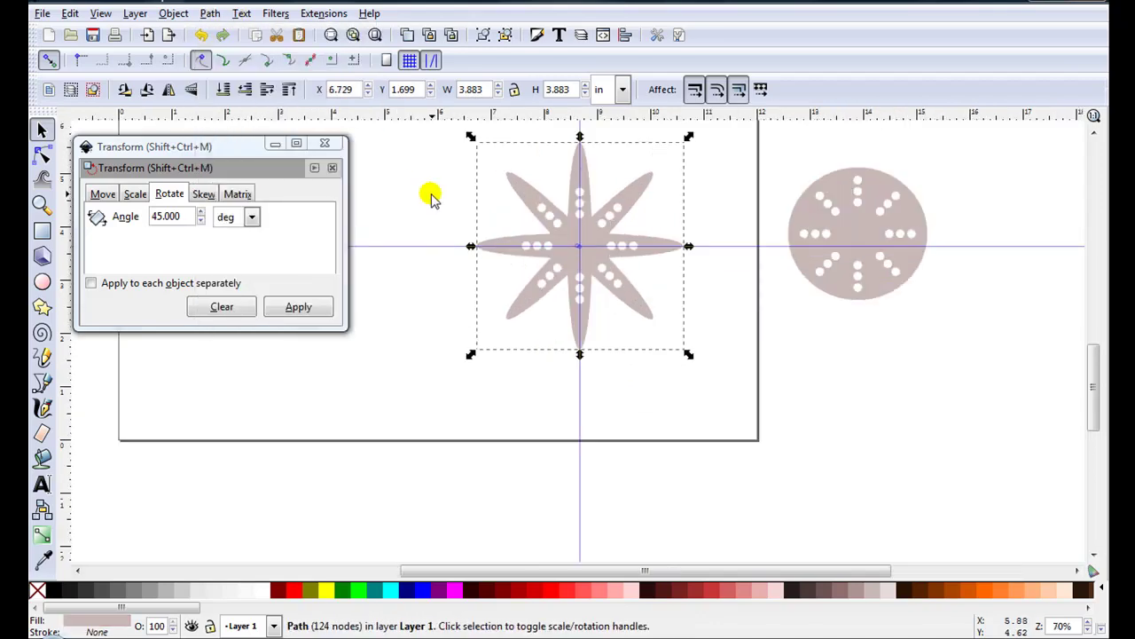
# Fill the perforated flower with navy blue and move it up and to the right across the page's edge
pyautogui.click(413, 589)
pyautogui.scroll(-1, 468, 517)
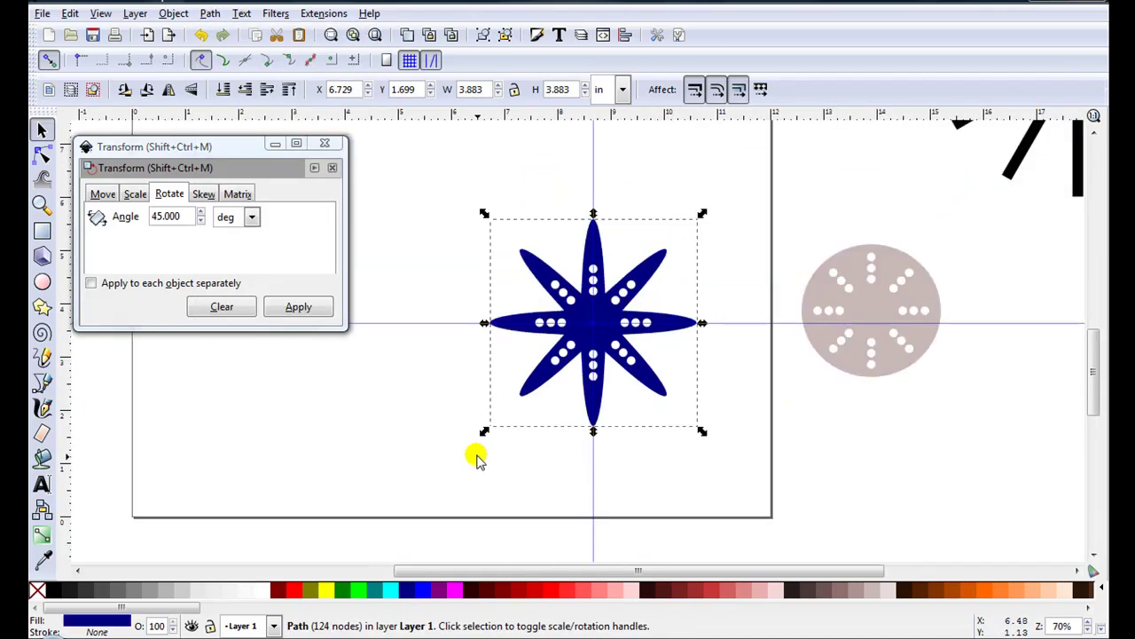
pyautogui.moveTo(537, 376); pyautogui.dragTo(770, 304)
# Select the perforated ellipse and give it a new fill colour from the palette
pyautogui.click(805, 332)
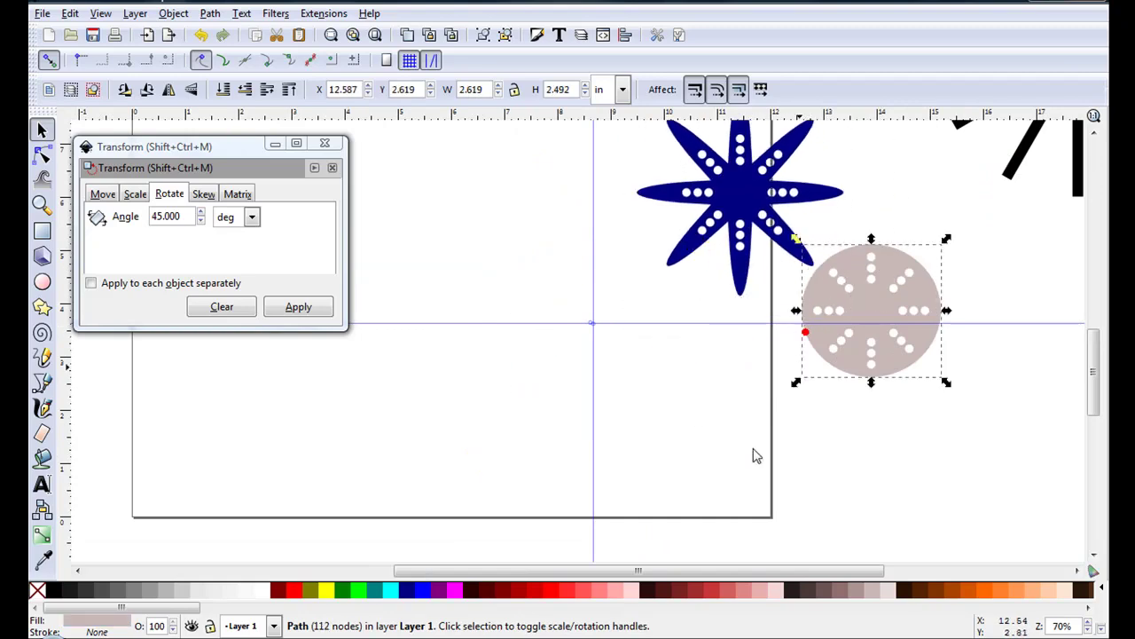
pyautogui.click(396, 589)
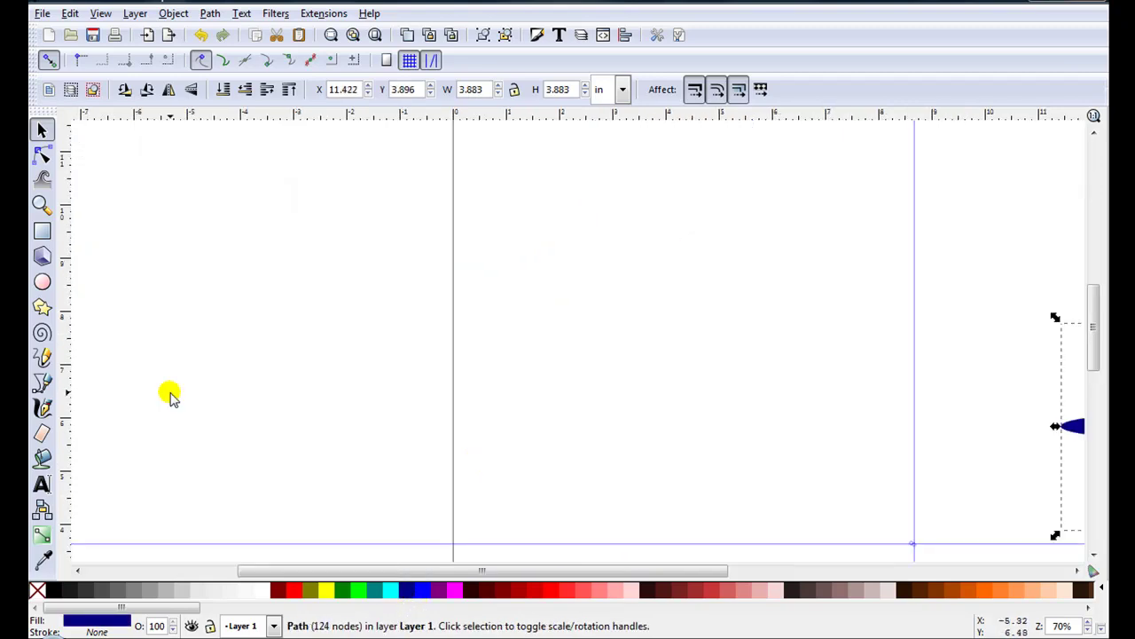
# Draw an upright ellipse about 0.43 by 0.69 in left of the page and cross it with a duplicate rotated 90 degrees
pyautogui.click(42, 282)
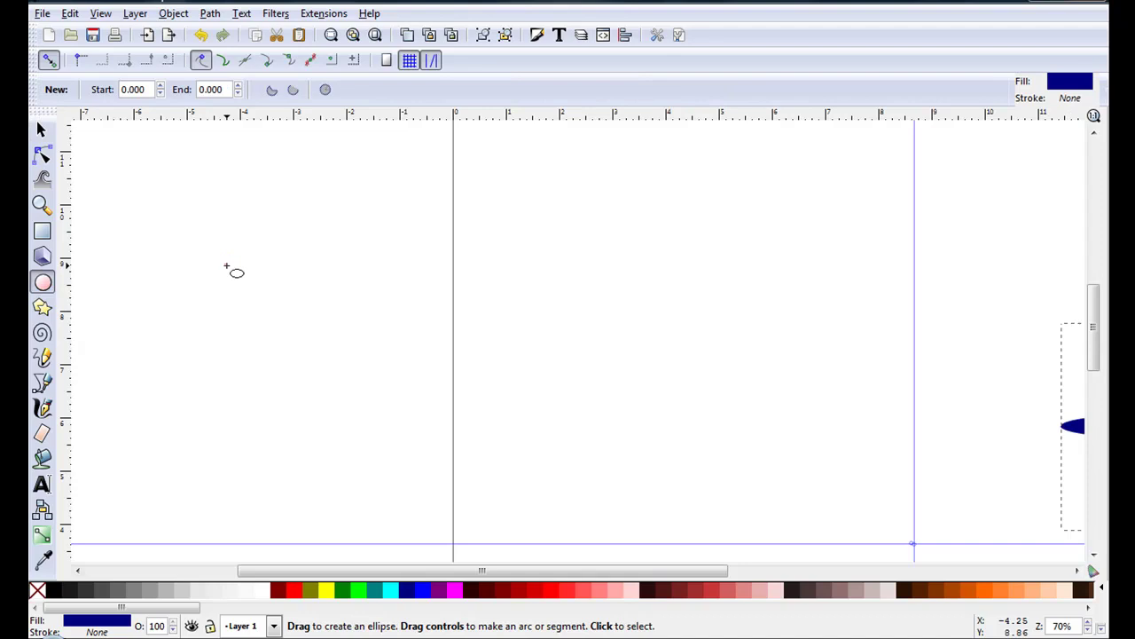
pyautogui.moveTo(227, 266); pyautogui.dragTo(251, 301)
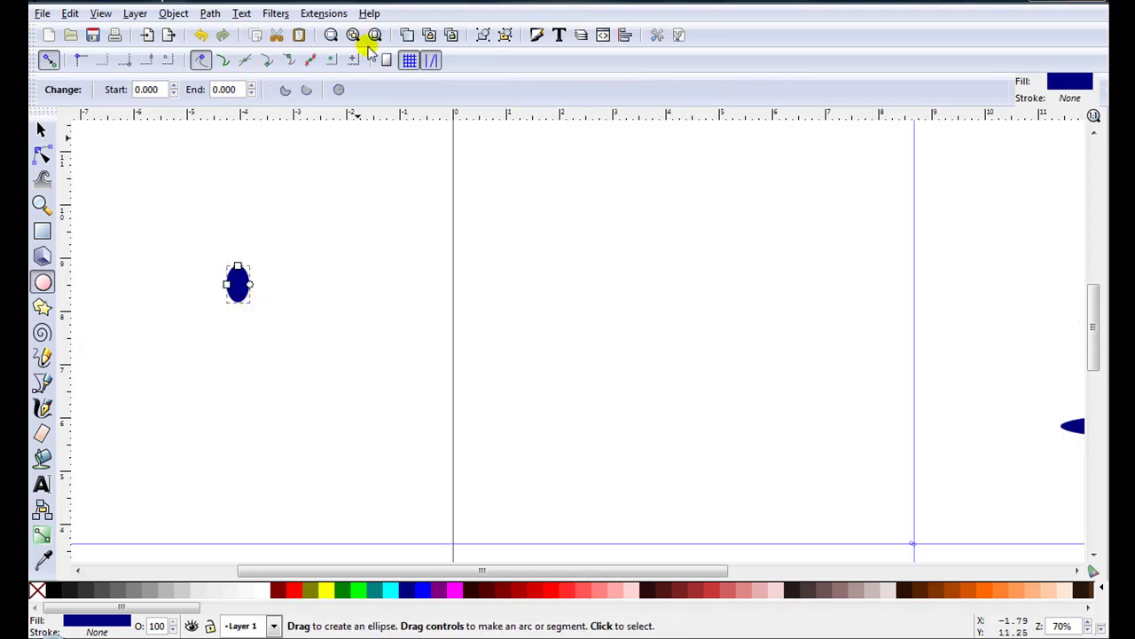
pyautogui.press('s')
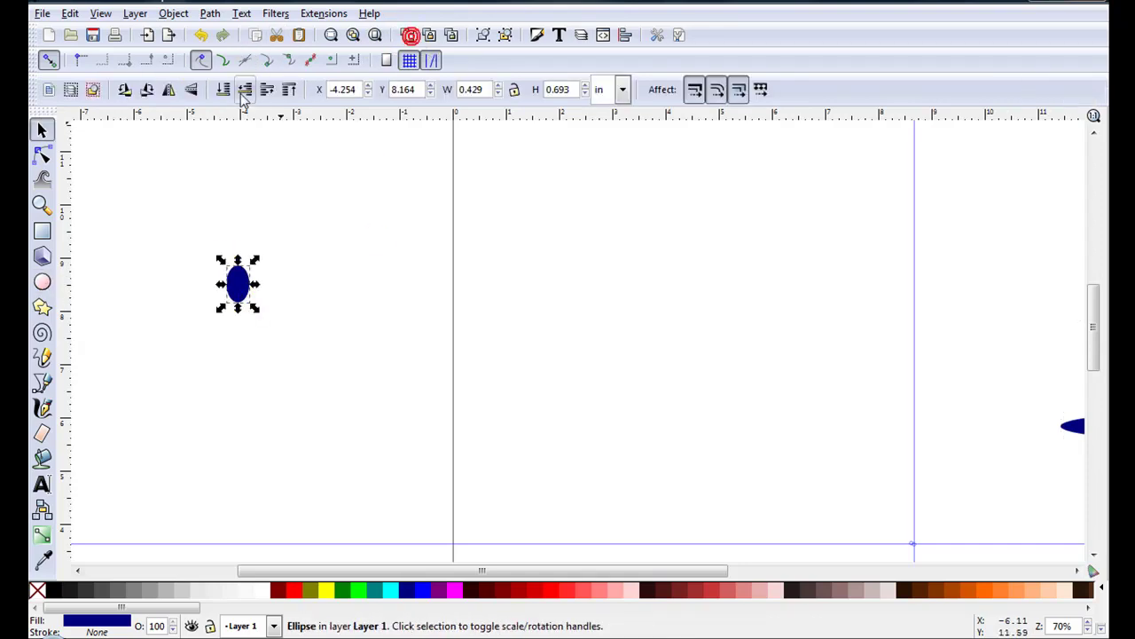
pyautogui.click(129, 92)
pyautogui.keyDown('shift'); pyautogui.click(235, 264); pyautogui.keyUp('shift')
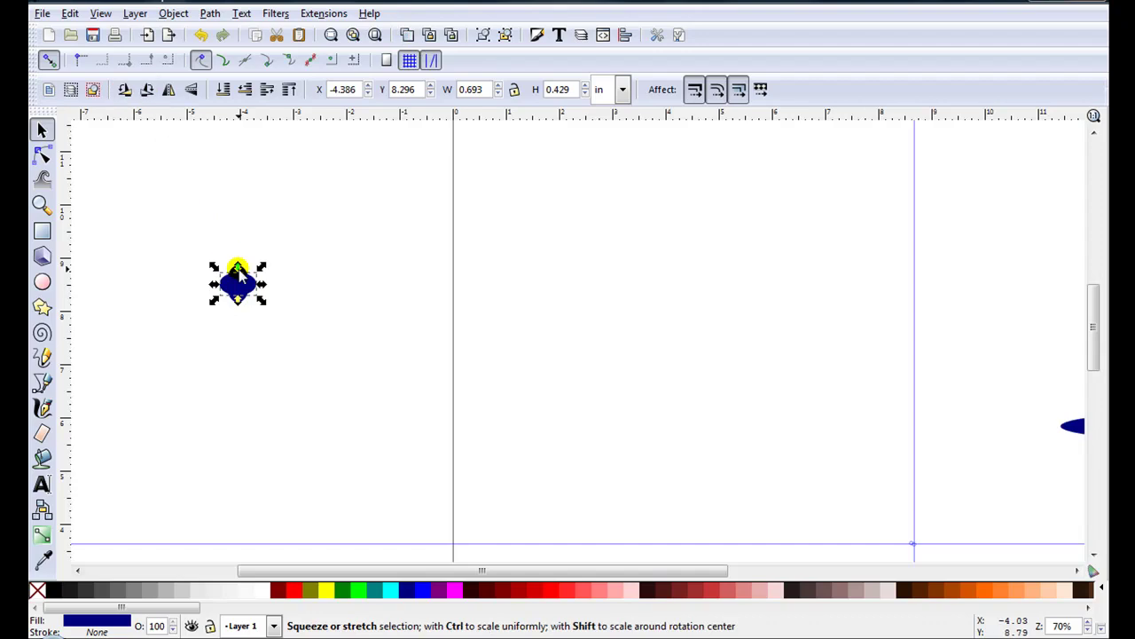
pyautogui.scroll(1, 225, 226)
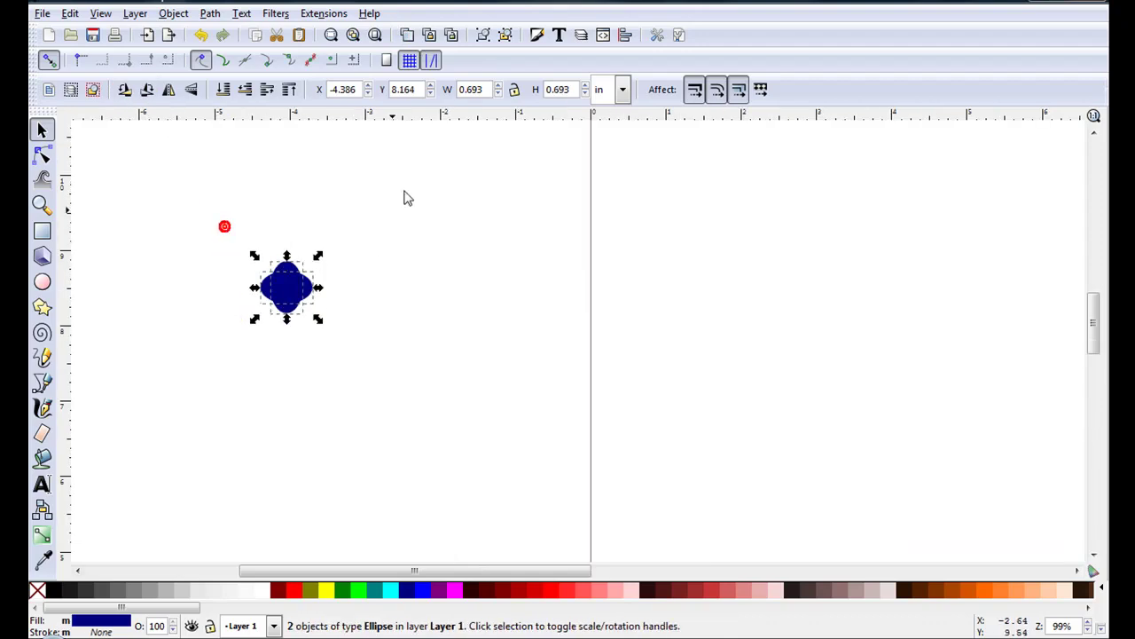
# Duplicate the crossed ellipses, add a vertical guide left of the page, and centre a horizontal ellipse on the guide
pyautogui.click(400, 36)
pyautogui.click(228, 213)
pyautogui.moveTo(62, 335); pyautogui.dragTo(377, 359)
pyautogui.scroll(2, 285, 349)
pyautogui.moveTo(283, 345); pyautogui.dragTo(448, 290)
# Stack an upright and a horizontal ellipse below the first one and another upright ellipse above it, all centred on the guide
pyautogui.hotkey('ctrl', 'v')
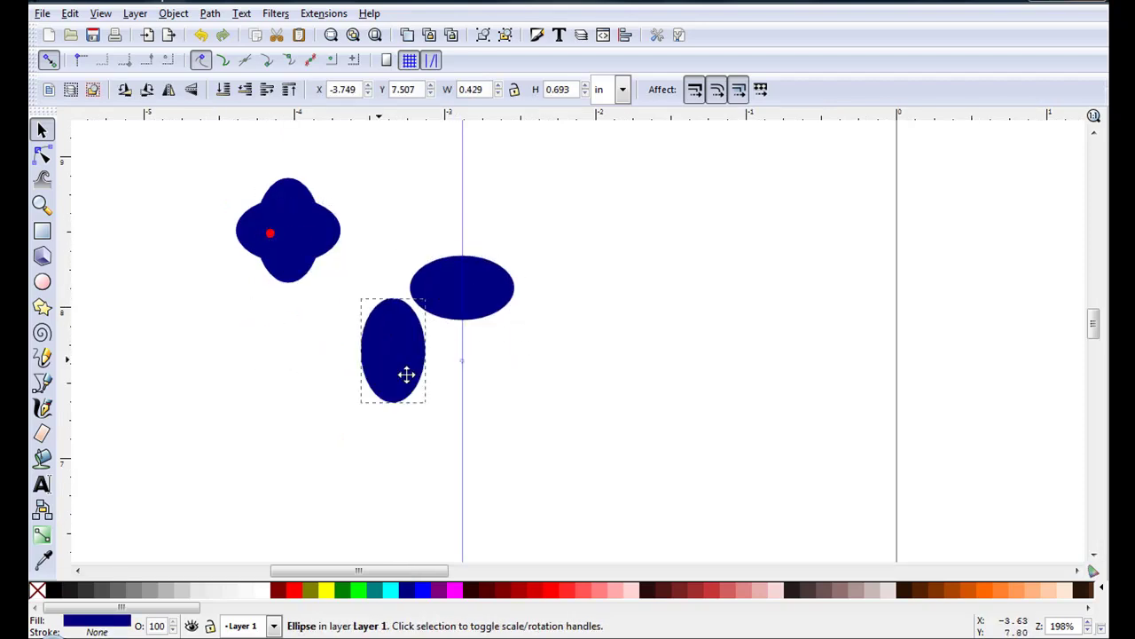
pyautogui.moveTo(405, 376); pyautogui.dragTo(452, 371)
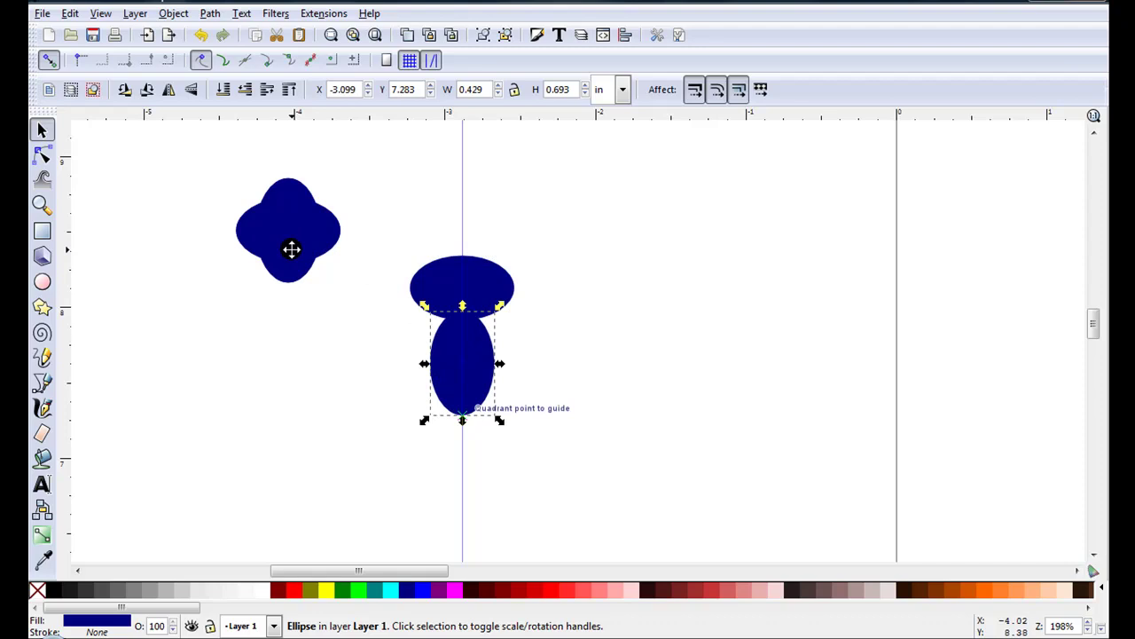
pyautogui.hotkey('ctrl', 'v')
pyautogui.moveTo(293, 273); pyautogui.dragTo(465, 468)
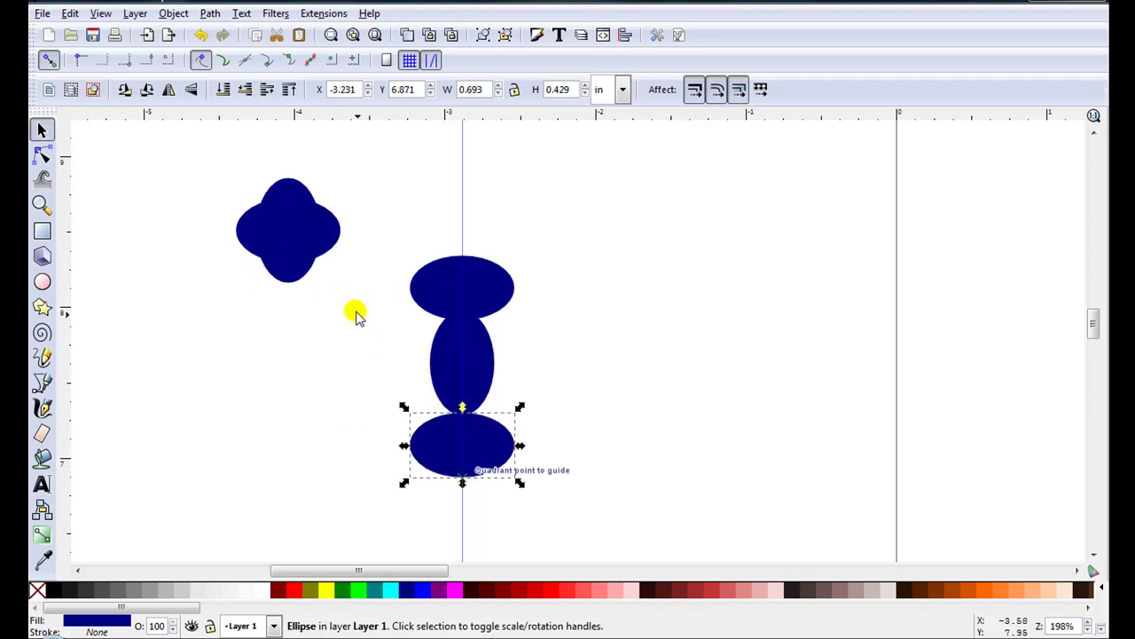
pyautogui.hotkey('ctrl', 'v')
pyautogui.moveTo(447, 247); pyautogui.dragTo(479, 248)
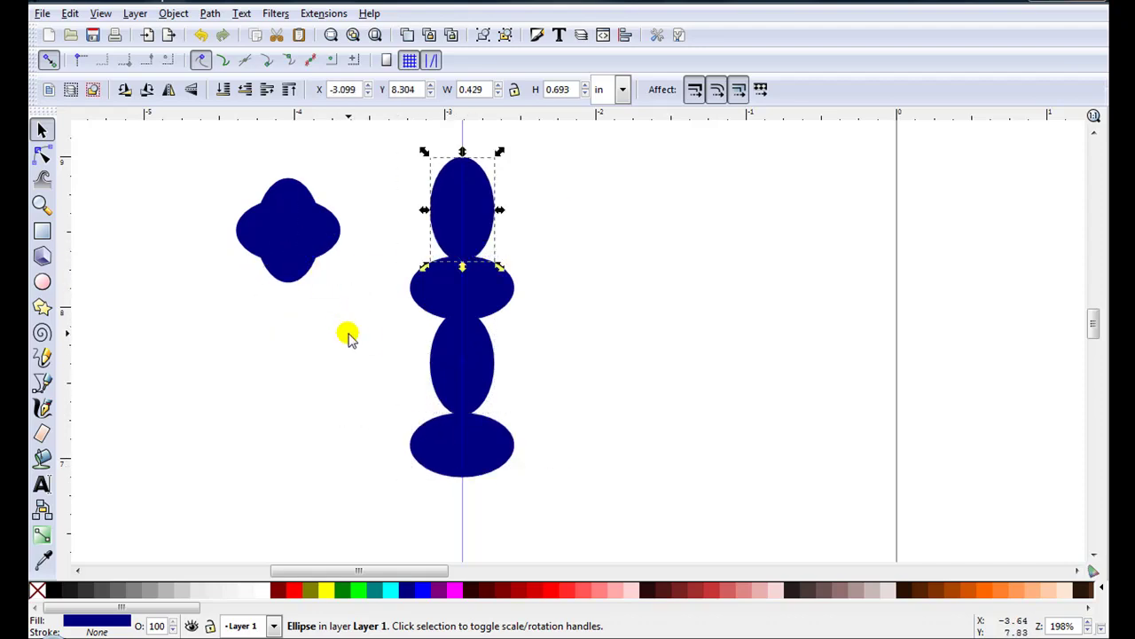
# Select the four stacked ellipses and merge them into a single path with Union
pyautogui.click(346, 330)
pyautogui.scroll(-1, 256, 148)
pyautogui.moveTo(259, 146); pyautogui.dragTo(524, 443)
pyautogui.click(210, 13)
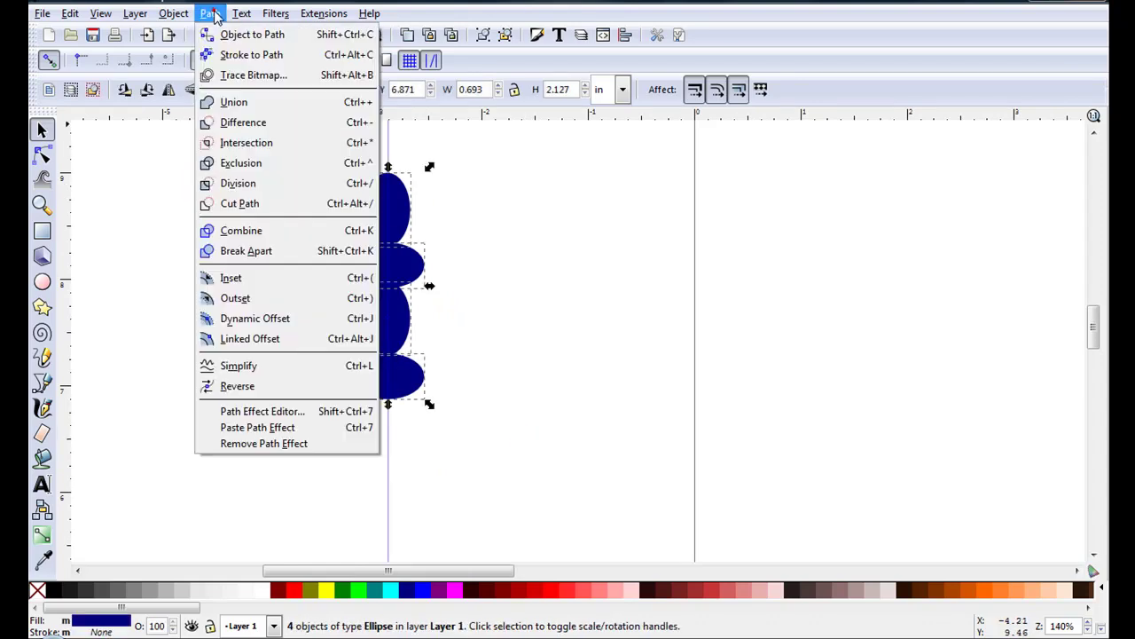
pyautogui.click(241, 99)
# Move the merged ellipse column away from the guide towards the page and fill it with light pink
pyautogui.moveTo(377, 260); pyautogui.dragTo(559, 243)
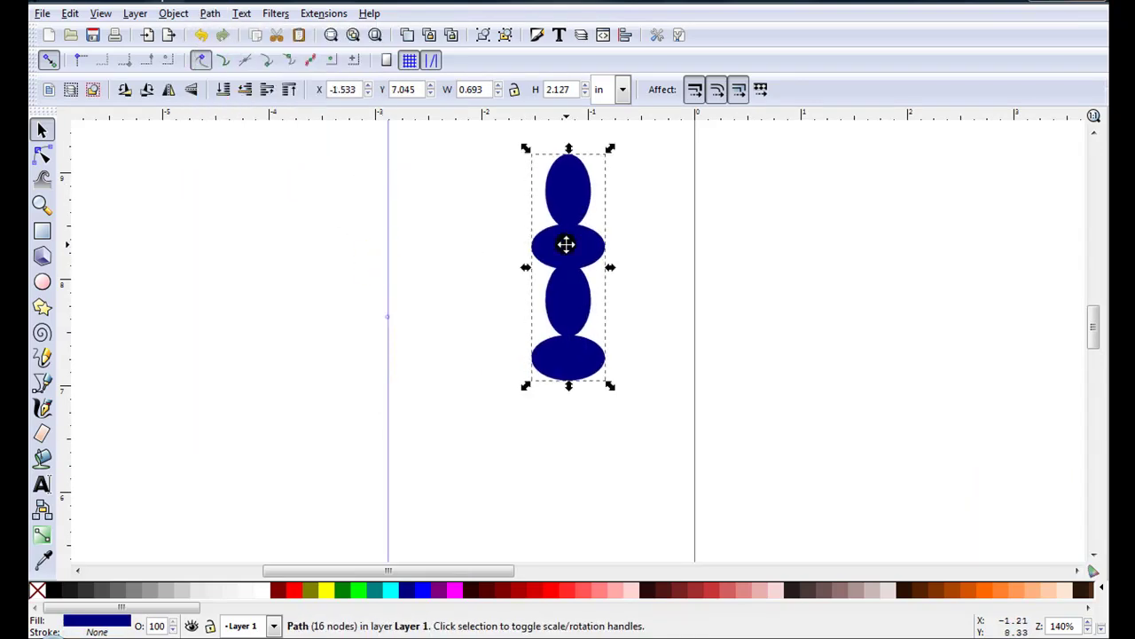
pyautogui.click(619, 592)
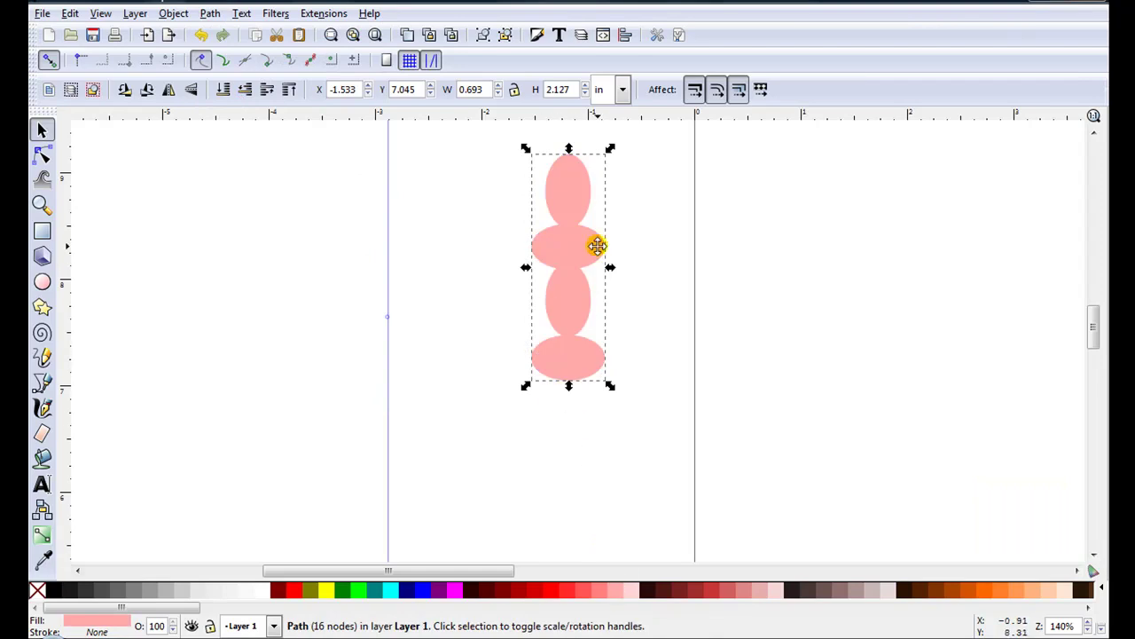
pyautogui.scroll(2, 568, 222)
pyautogui.scroll(-2, 568, 278)
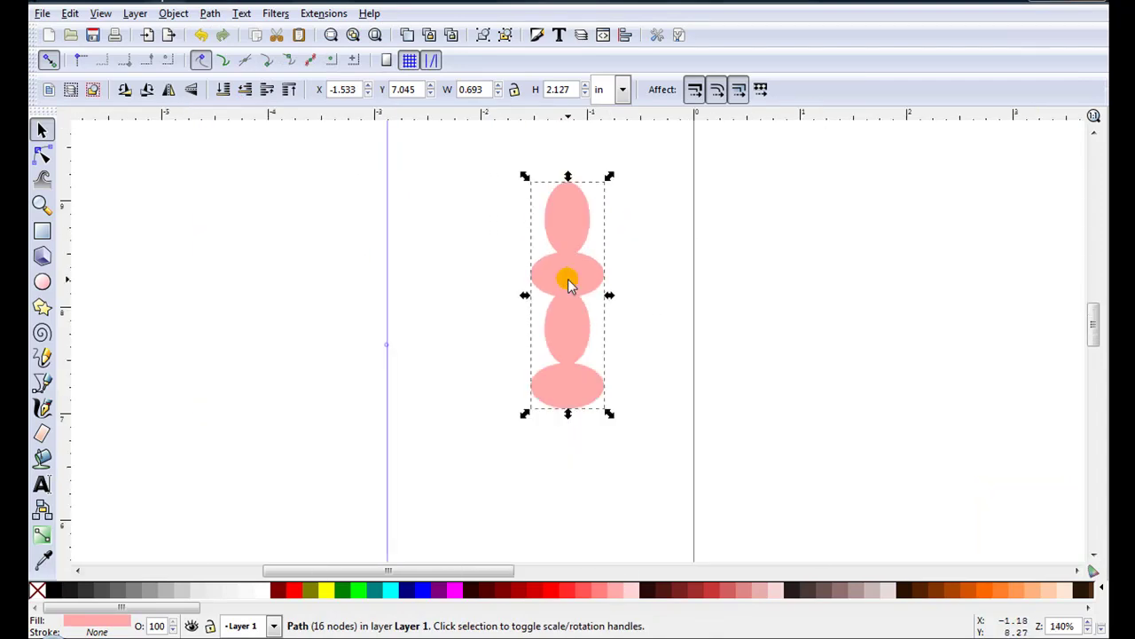
# Set the column's rotation centre just inside the bottom edge of its lowest ellipse, and shift the column slightly up towards the page
pyautogui.press('Escape')
pyautogui.click(568, 281)
pyautogui.scroll(2, 568, 281)
pyautogui.click(591, 308)
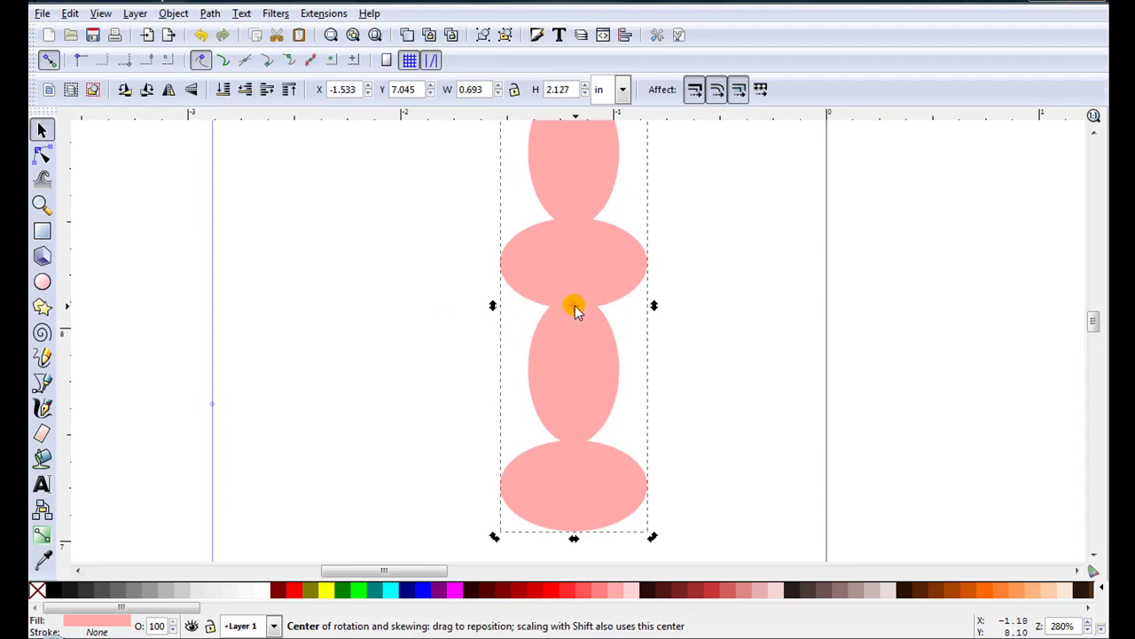
pyautogui.moveTo(576, 306); pyautogui.dragTo(608, 484)
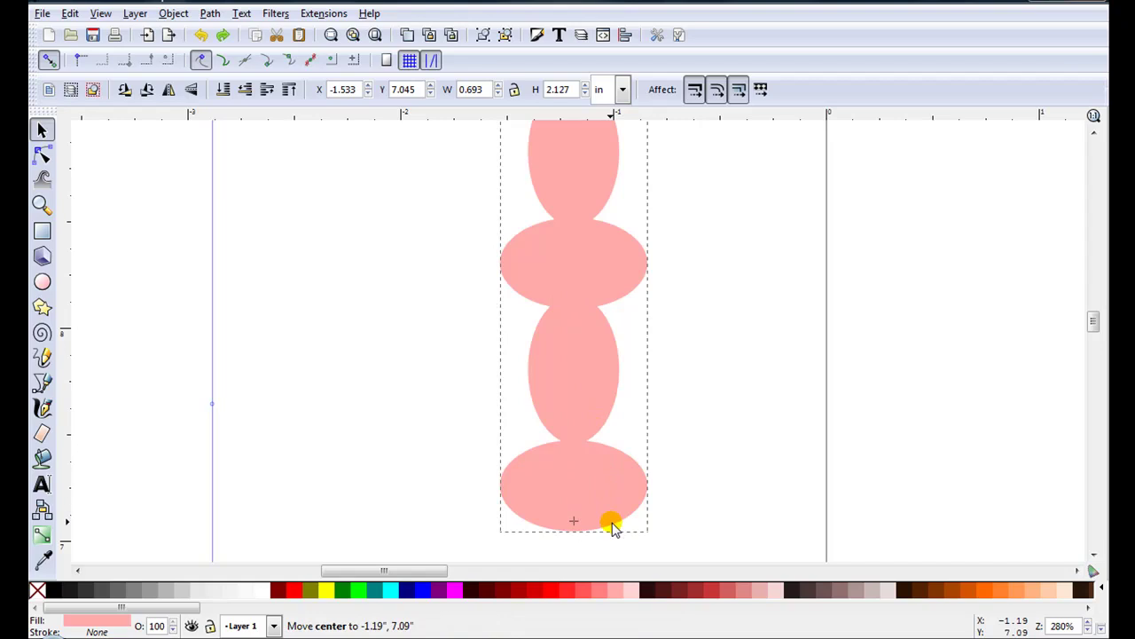
pyautogui.moveTo(612, 528); pyautogui.dragTo(615, 525)
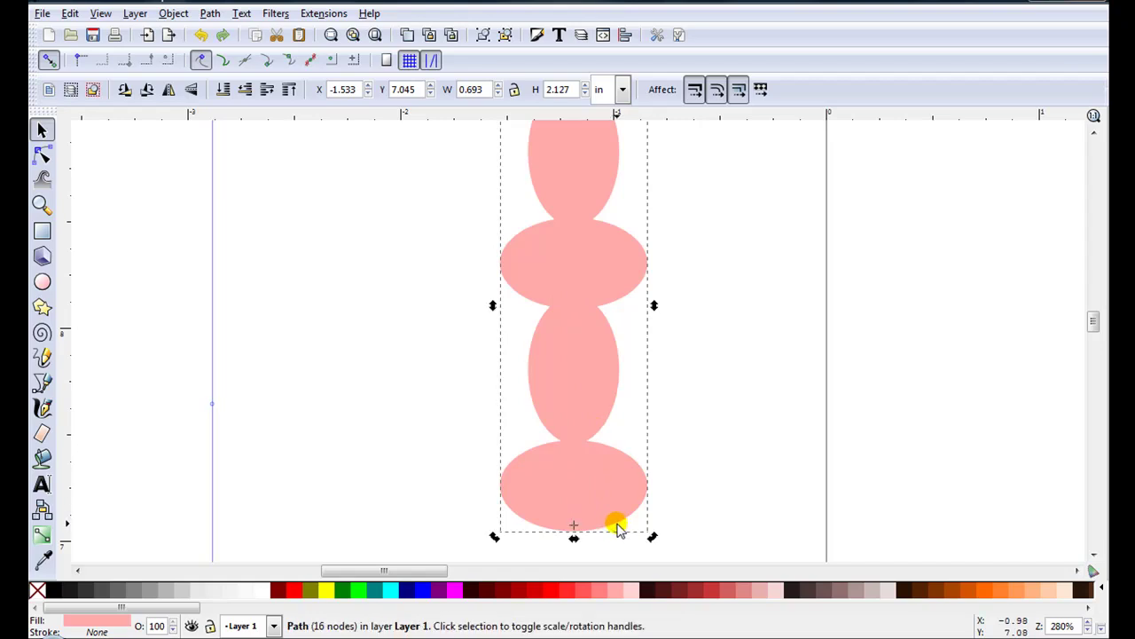
pyautogui.scroll(3, 575, 532)
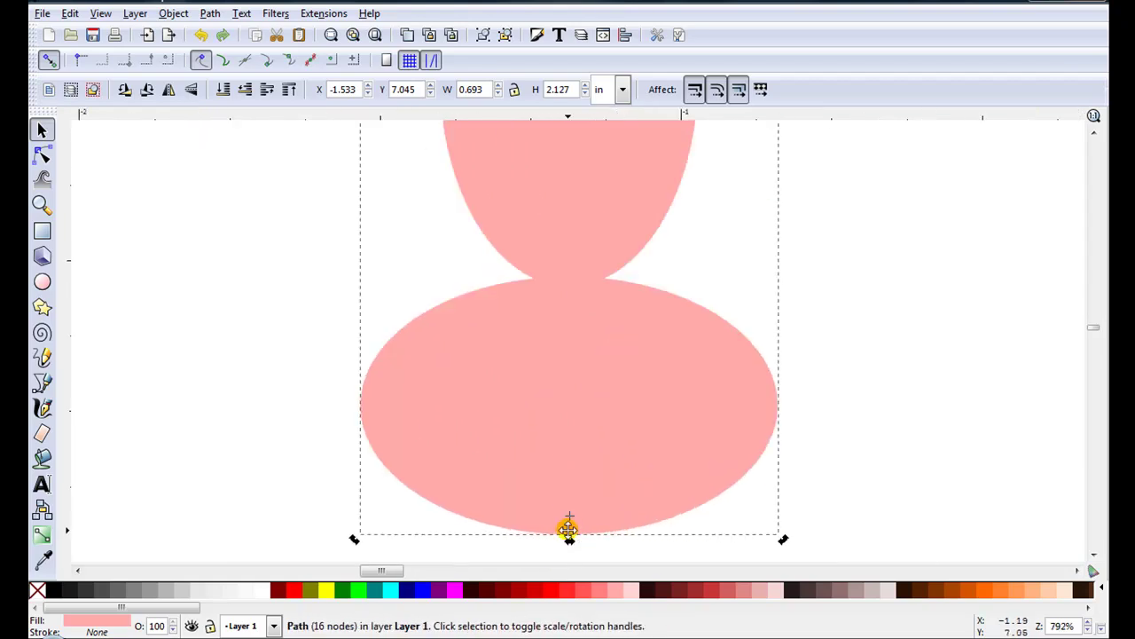
pyautogui.scroll(2, 573, 532)
pyautogui.scroll(-6, 520, 507)
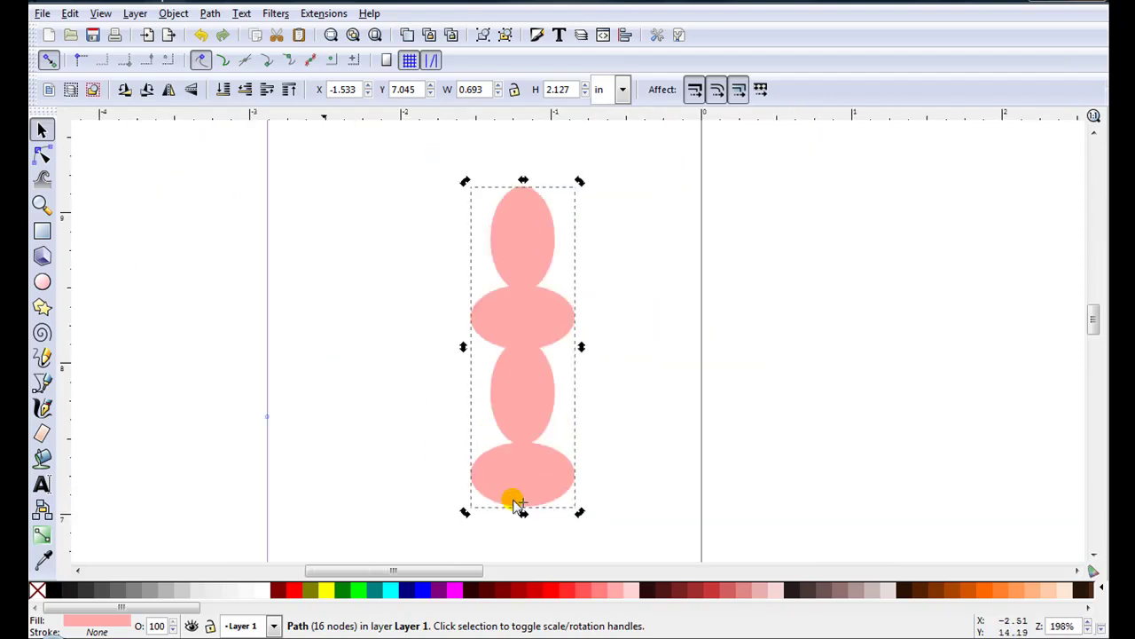
pyautogui.moveTo(510, 392); pyautogui.dragTo(534, 347)
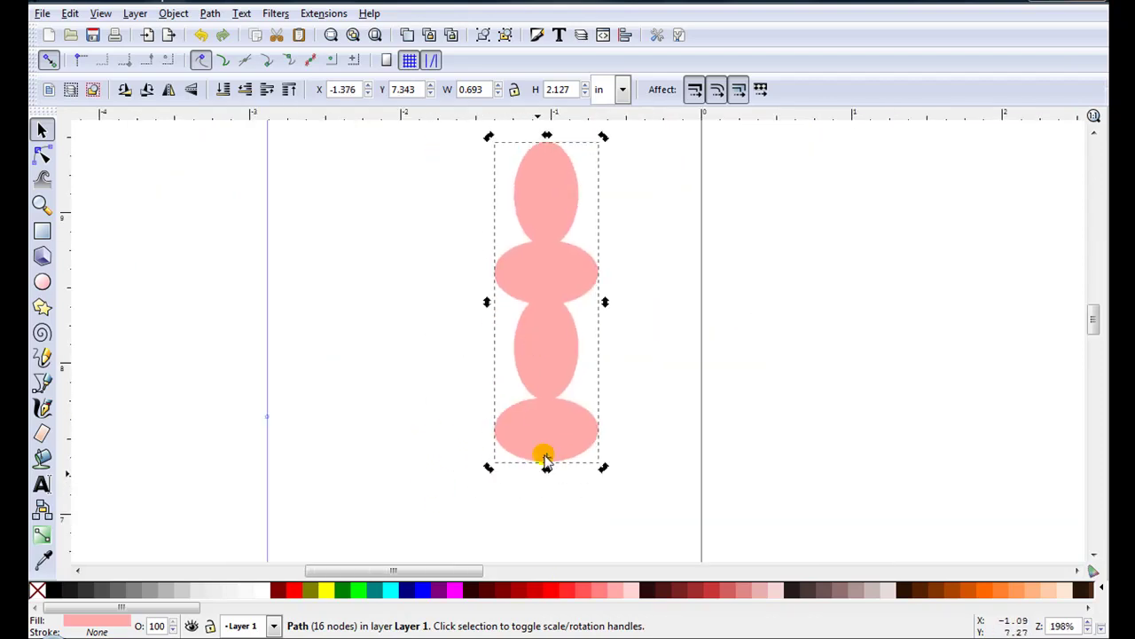
# Open the Transform settings for the column and set the rotation angle to 60 degrees
pyautogui.click(173, 14)
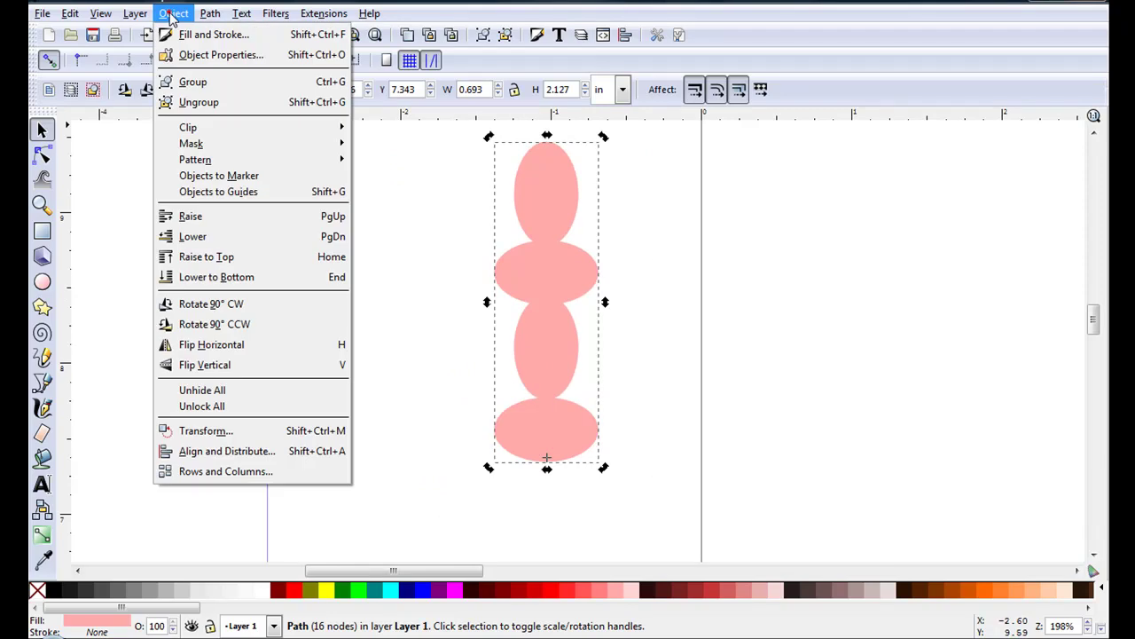
pyautogui.click(255, 430)
pyautogui.moveTo(298, 78); pyautogui.dragTo(204, 71)
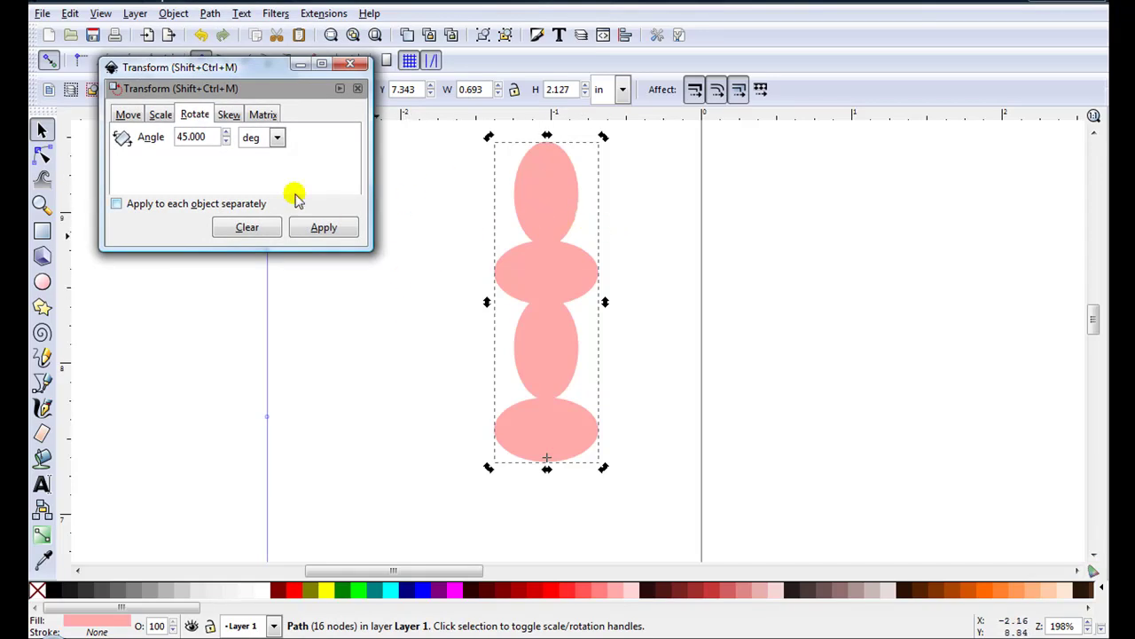
pyautogui.tripleClick(190, 137)
pyautogui.write('60')
pyautogui.press('Return')
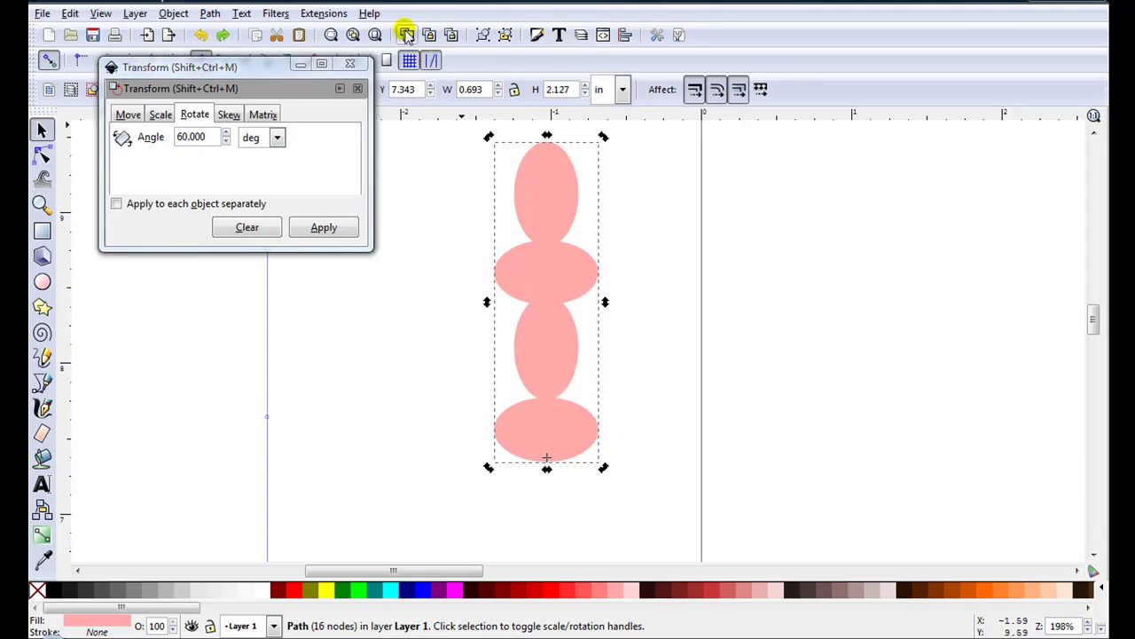
# Duplicate the column and rotate each copy a further 60 degrees about the shared centre to complete a six-armed snowflake
pyautogui.click(324, 227)
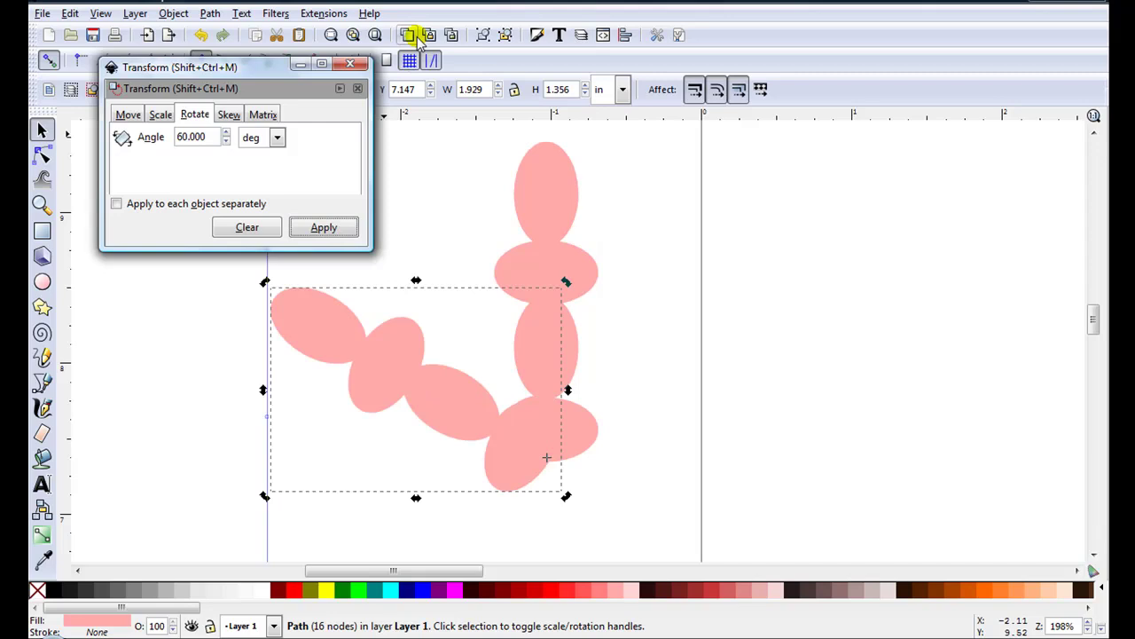
pyautogui.click(324, 227)
pyautogui.click(406, 34)
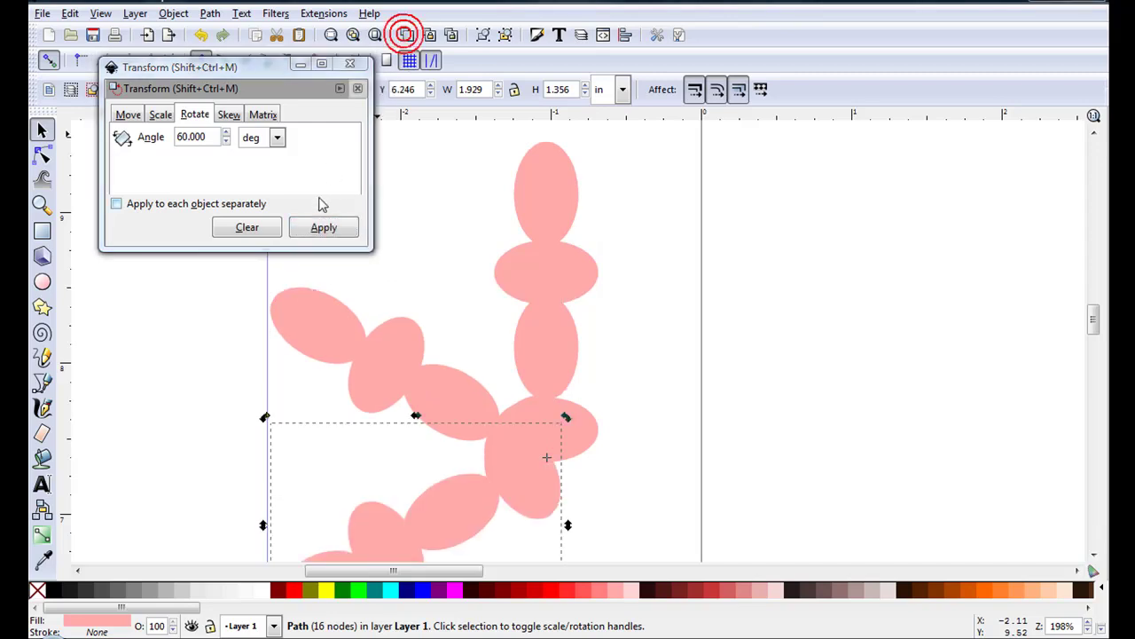
pyautogui.click(324, 227)
pyautogui.click(406, 34)
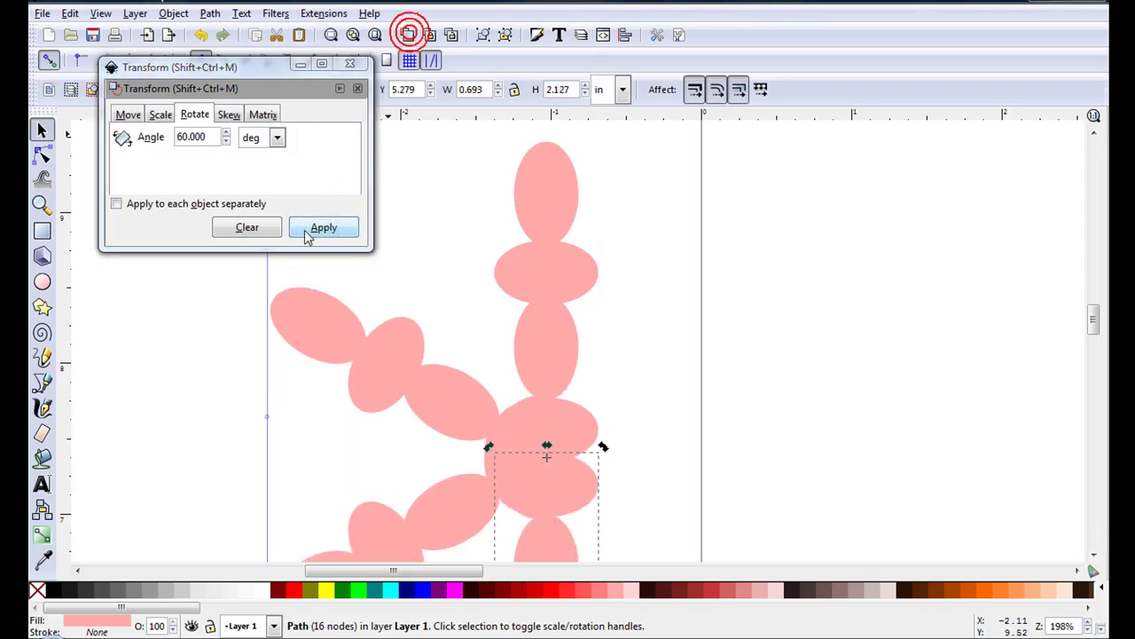
pyautogui.click(324, 227)
pyautogui.click(406, 34)
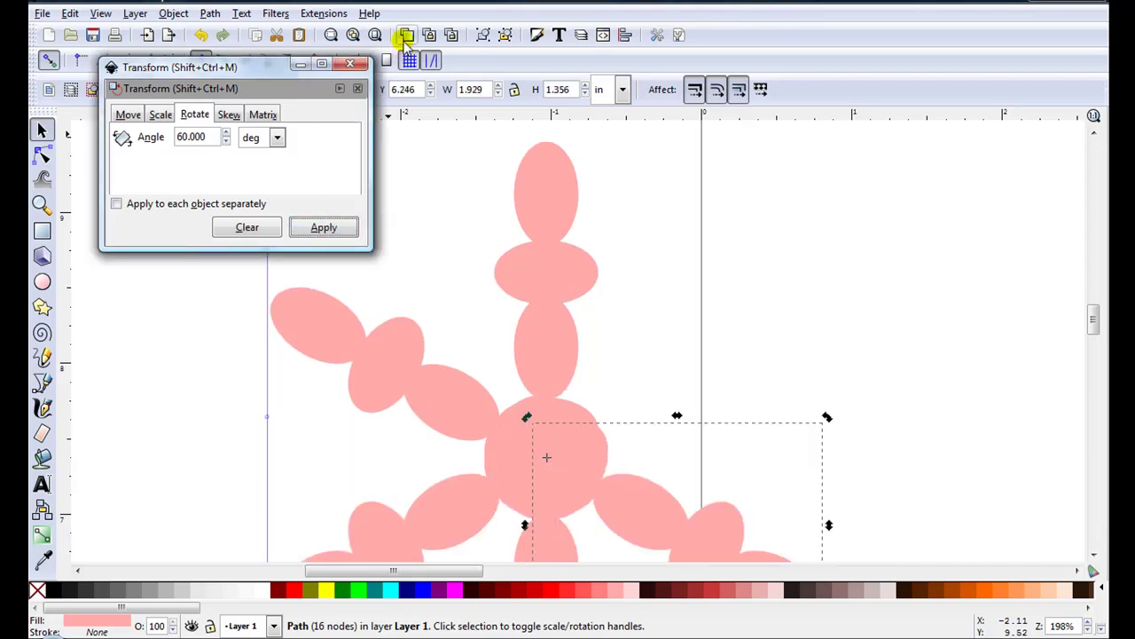
pyautogui.click(328, 229)
# Close the Transform settings, select all six snowflake arms and merge them into one path with Union
pyautogui.scroll(-4, 292, 304)
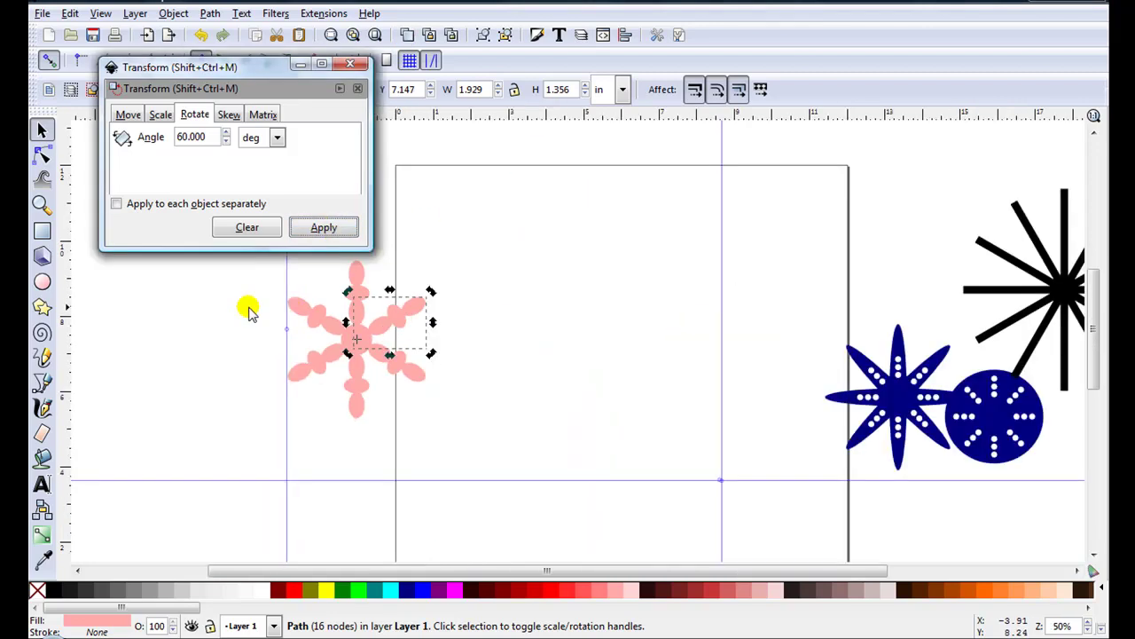
pyautogui.click(248, 307)
pyautogui.click(350, 64)
pyautogui.scroll(1, 235, 284)
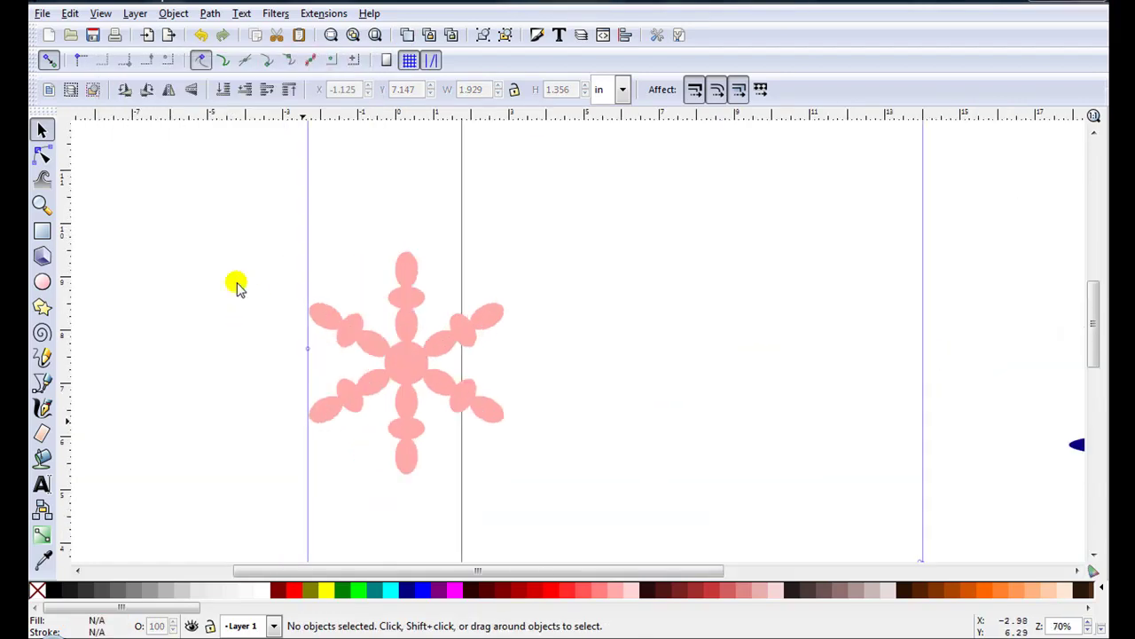
pyautogui.hotkey('ctrl', 'a')
pyautogui.press('3')
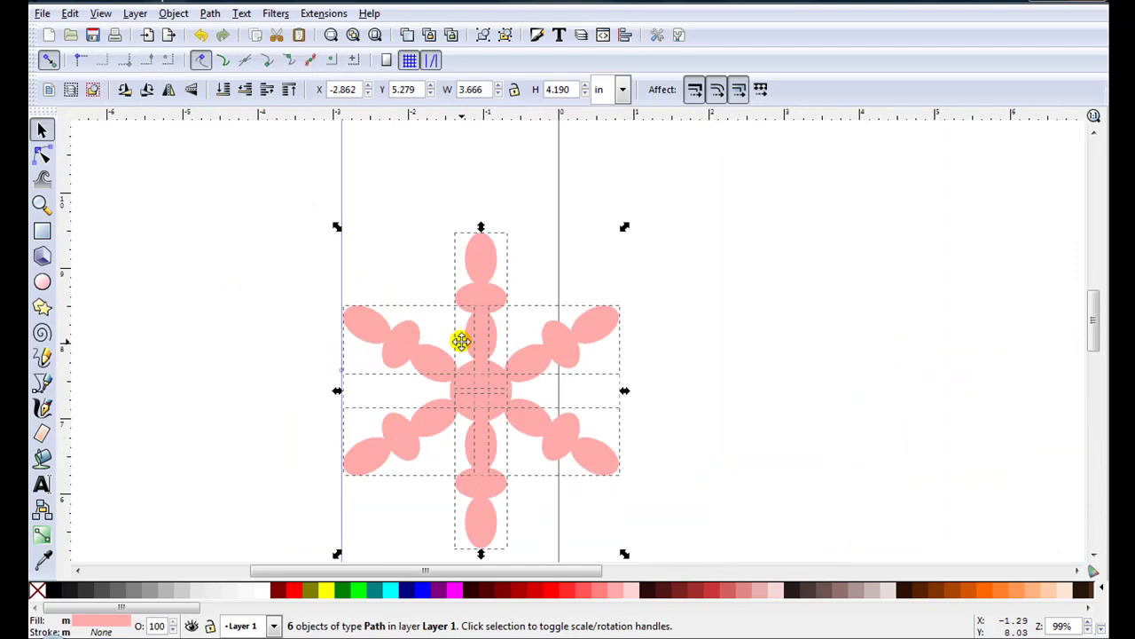
pyautogui.click(211, 14)
pyautogui.click(227, 102)
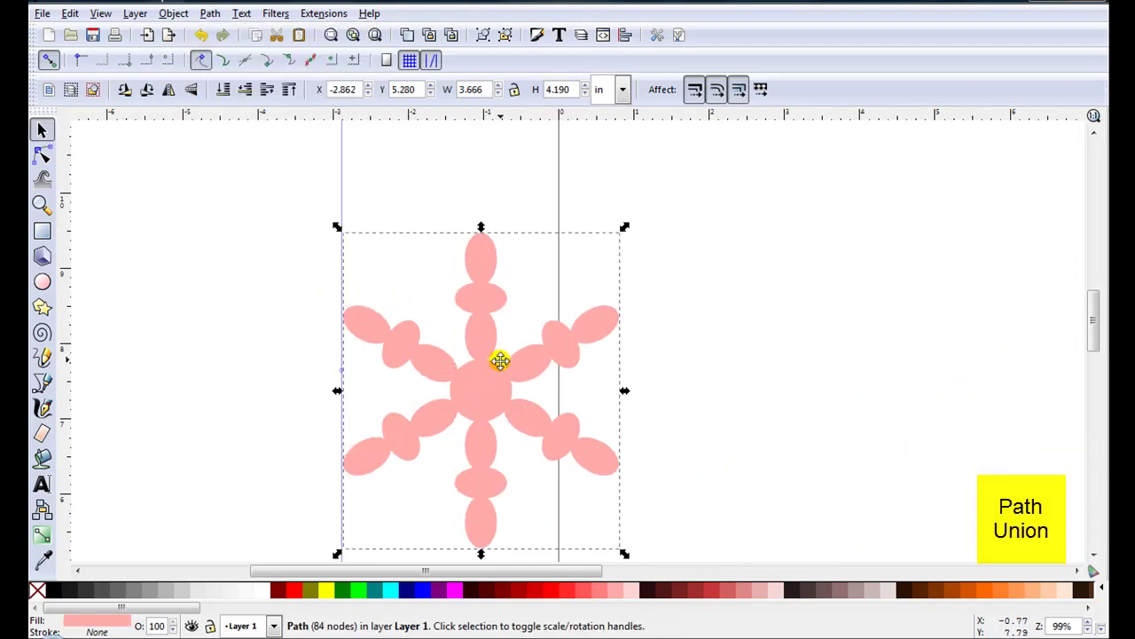
# Move the merged snowflake onto the page and fill it with navy blue
pyautogui.moveTo(499, 361); pyautogui.dragTo(718, 277)
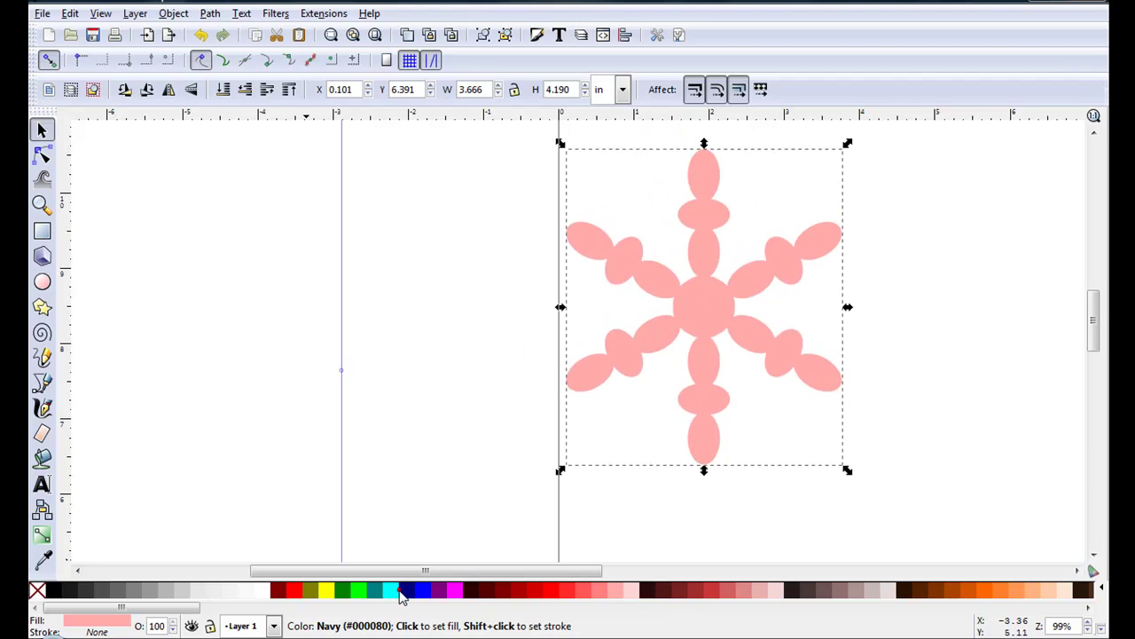
pyautogui.click(398, 590)
pyautogui.click(715, 484)
pyautogui.scroll(-1, 784, 324)
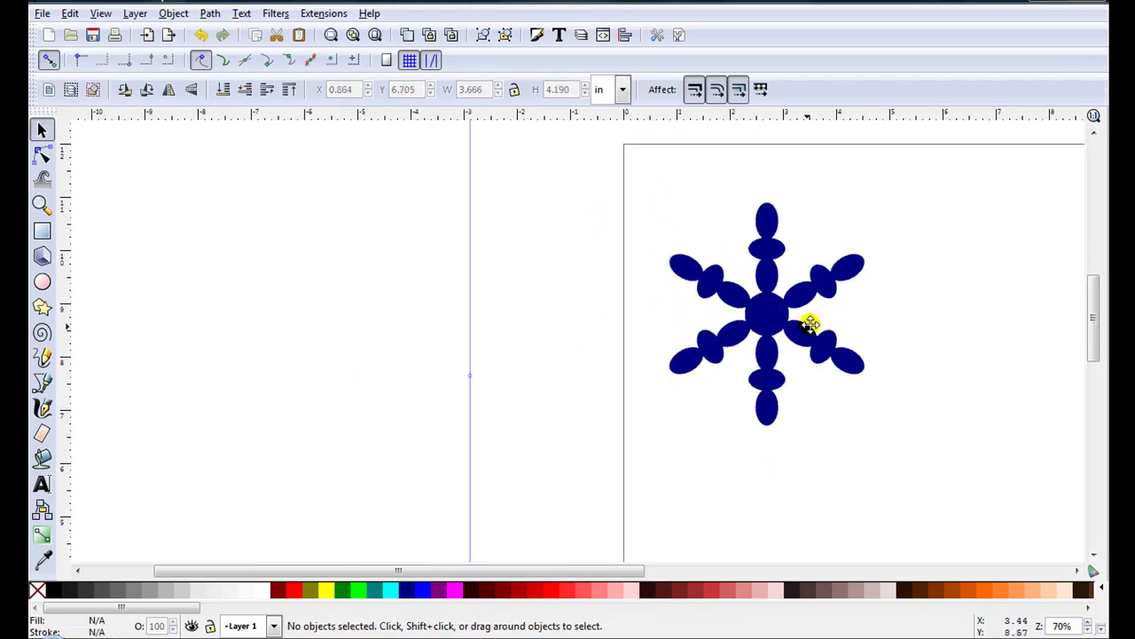